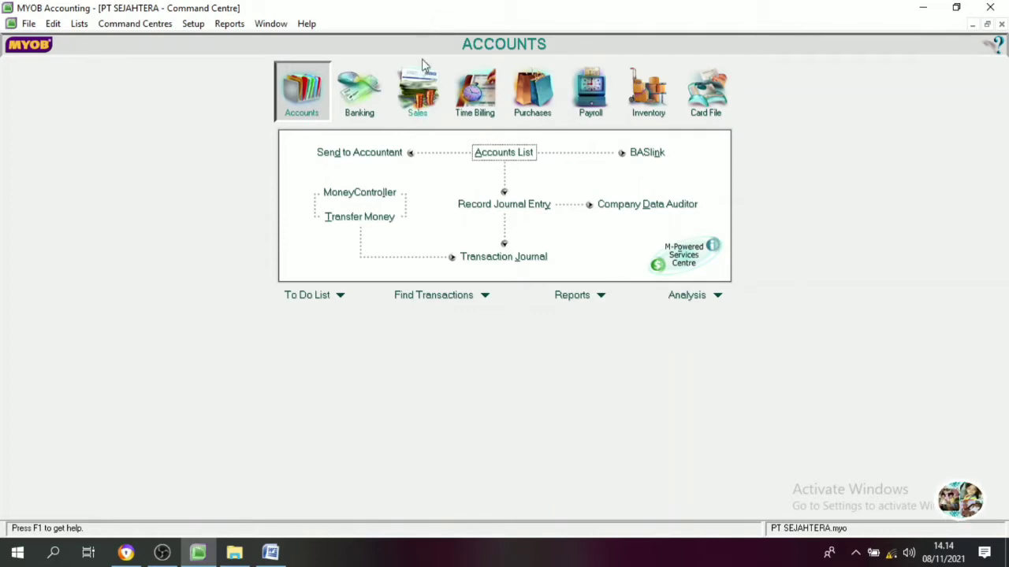
Review the accounts list by category, from Asset through Other Expense, and close it.
left_click(503, 152)
left_click(79, 51)
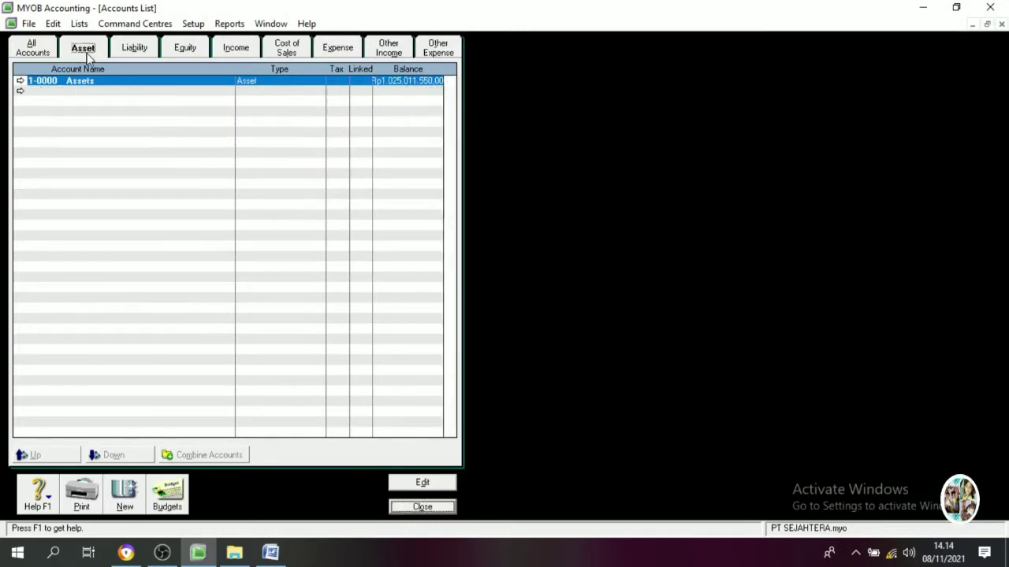
left_click(135, 50)
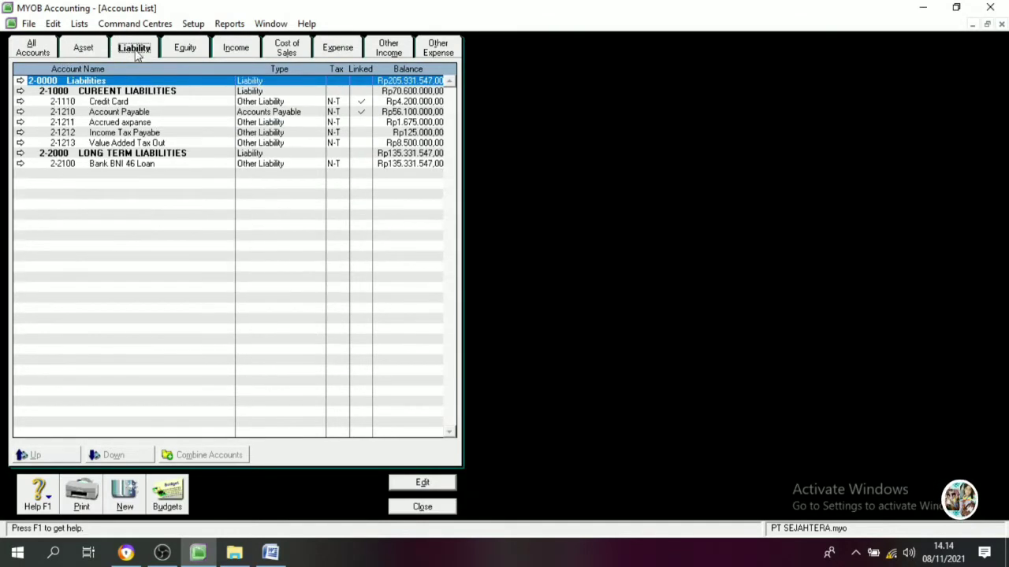
left_click(185, 49)
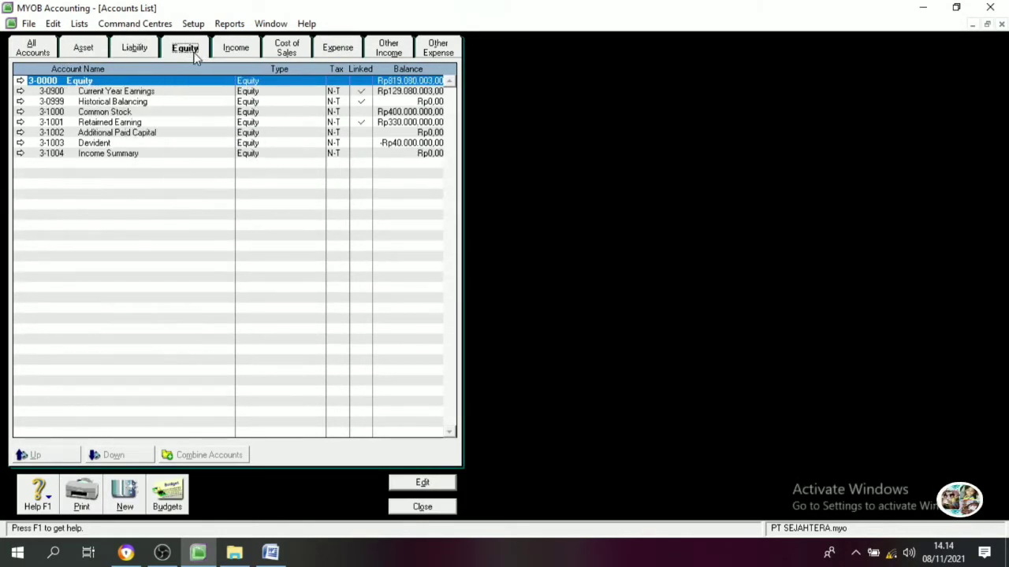
left_click(236, 49)
left_click(287, 48)
left_click(337, 49)
left_click(388, 48)
left_click(438, 49)
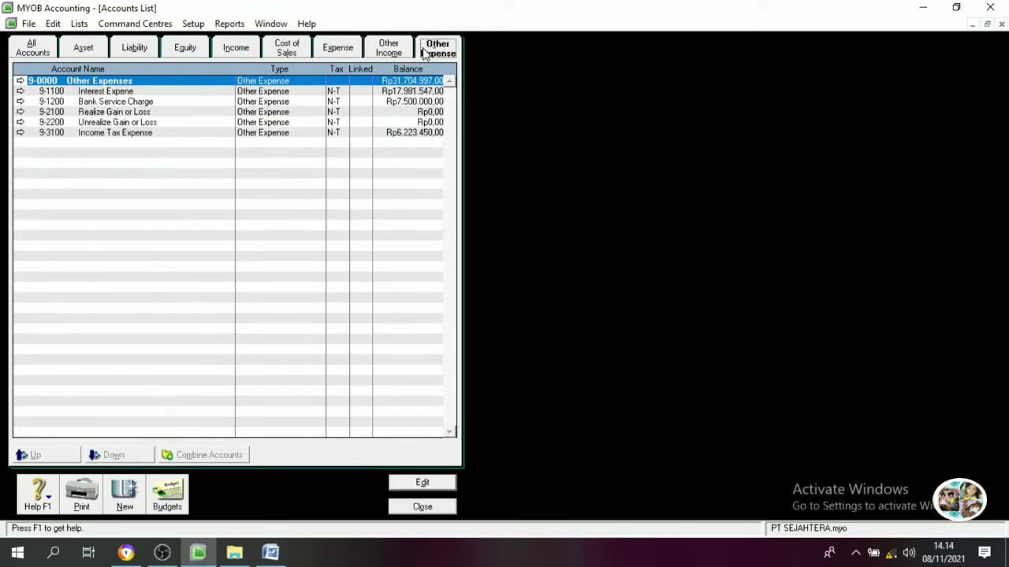
left_click(422, 506)
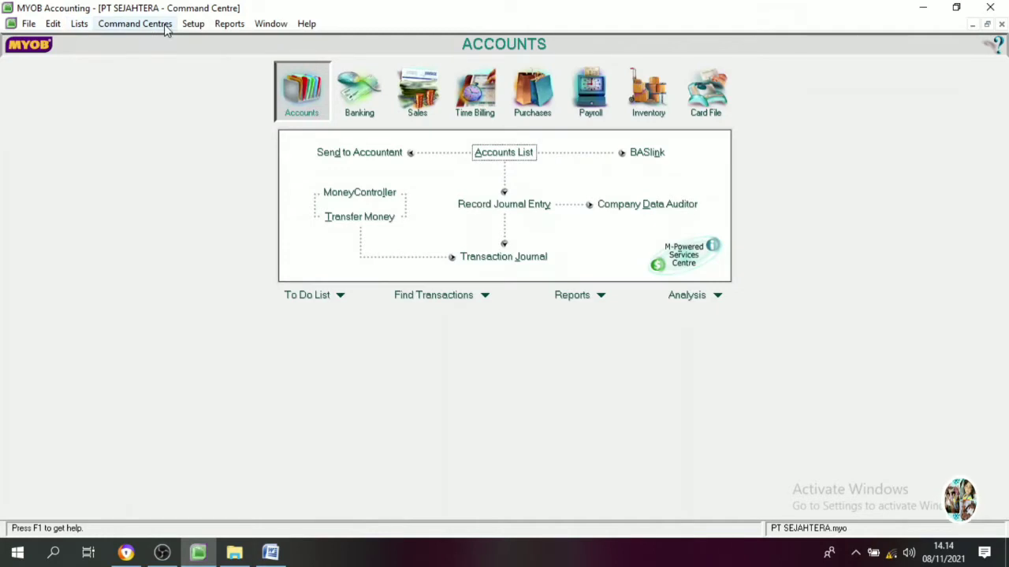
Review the account opening balances from the asset through the other expense accounts and close them.
left_click(193, 24)
mouse_move(227, 59)
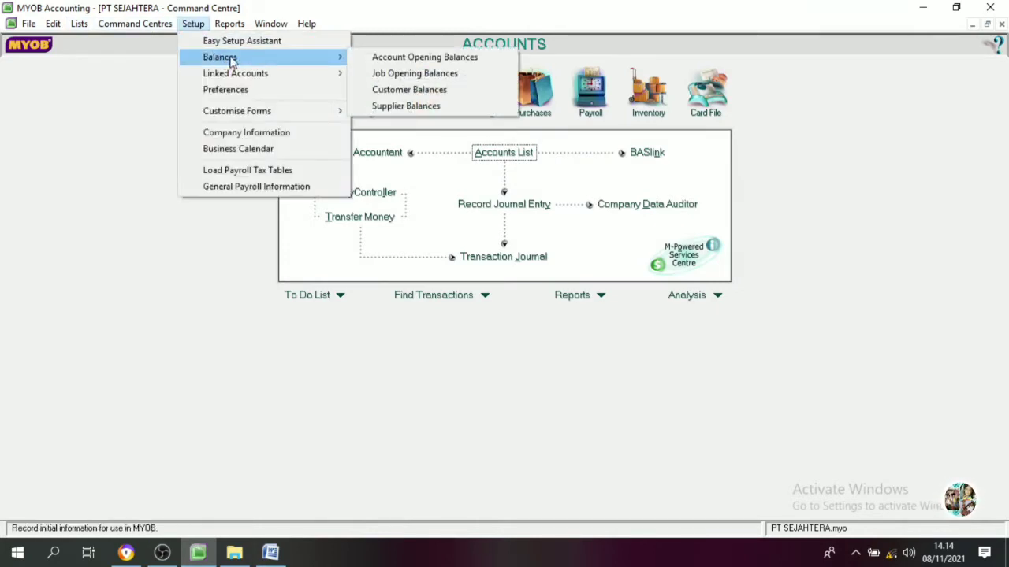
left_click(370, 58)
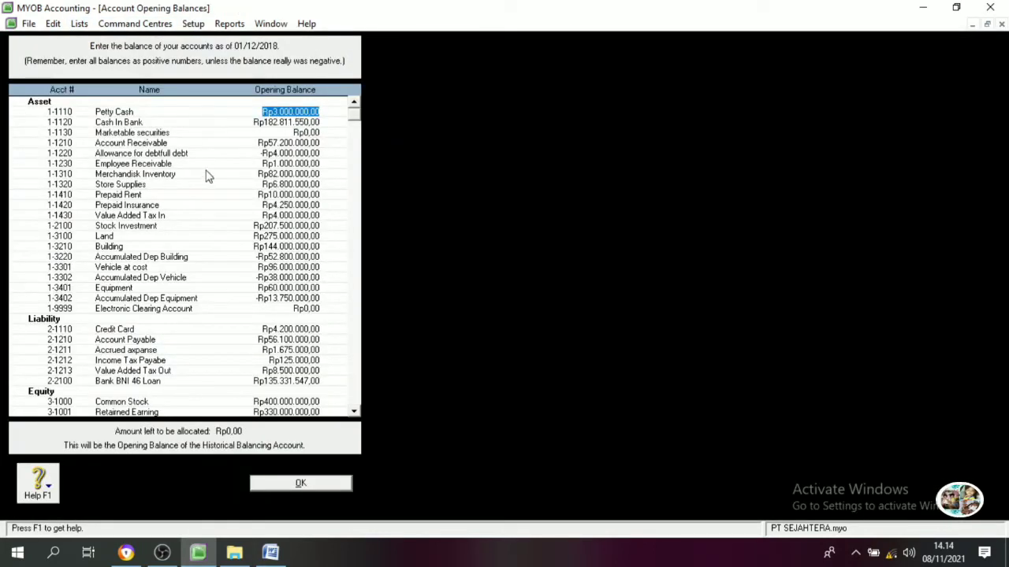
scroll(219, 207, "down", 7)
scroll(221, 213, "down", 6)
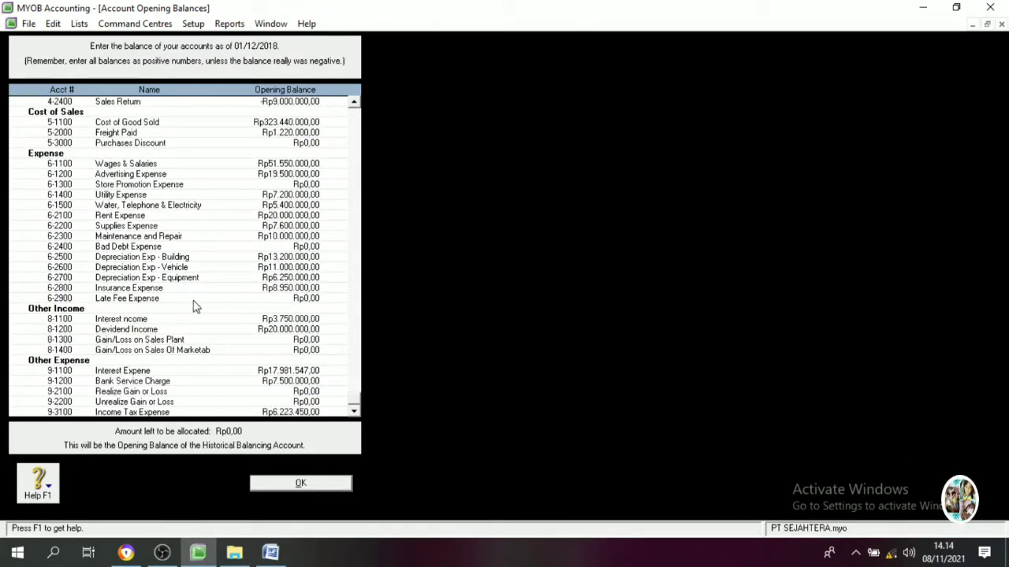
scroll(197, 304, "up", 4)
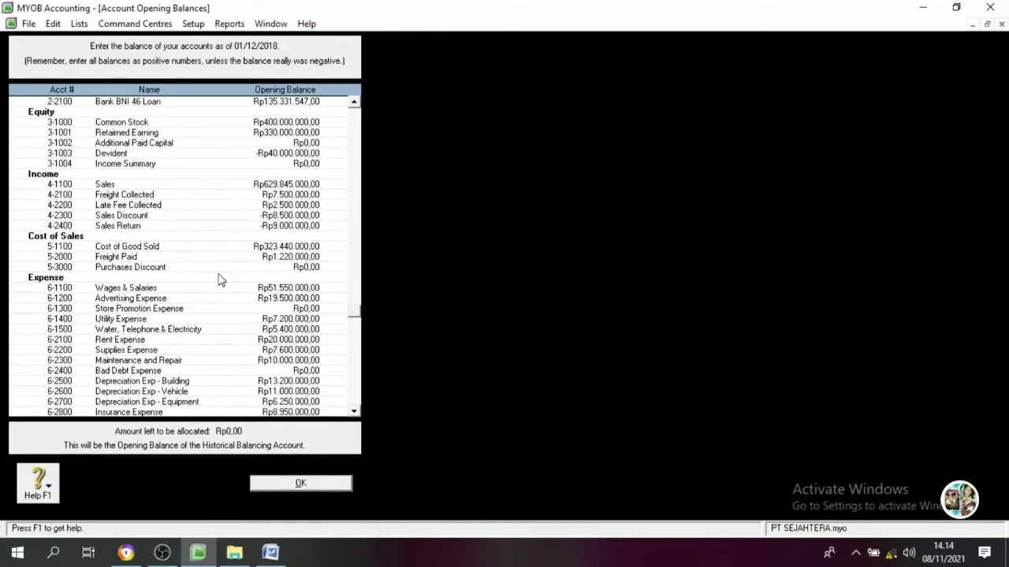
left_click(293, 484)
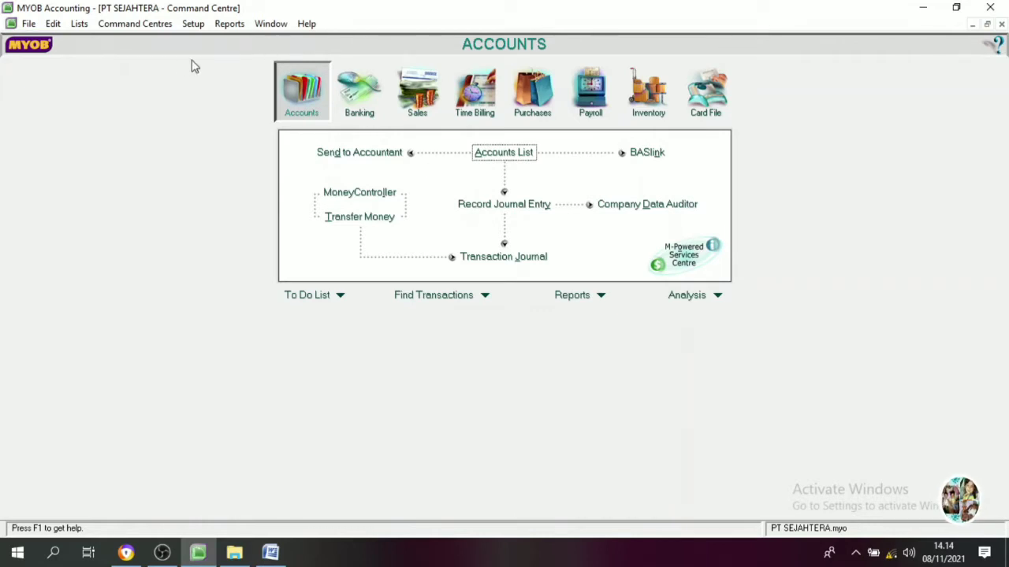
Open the tax code list and examine the existing codes, including N-T, GCA, GST, FRE and EXP.
left_click(79, 23)
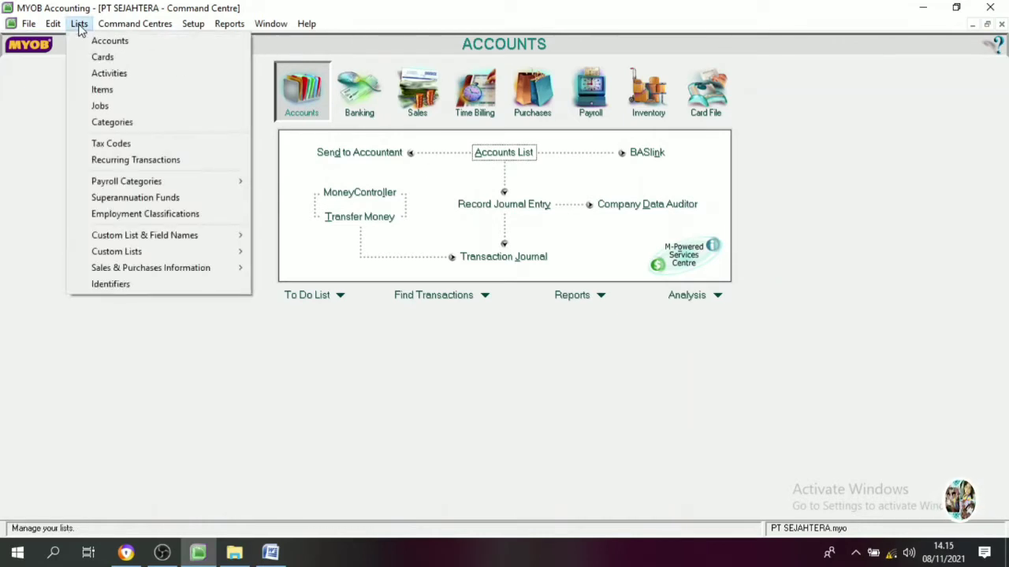
left_click(152, 151)
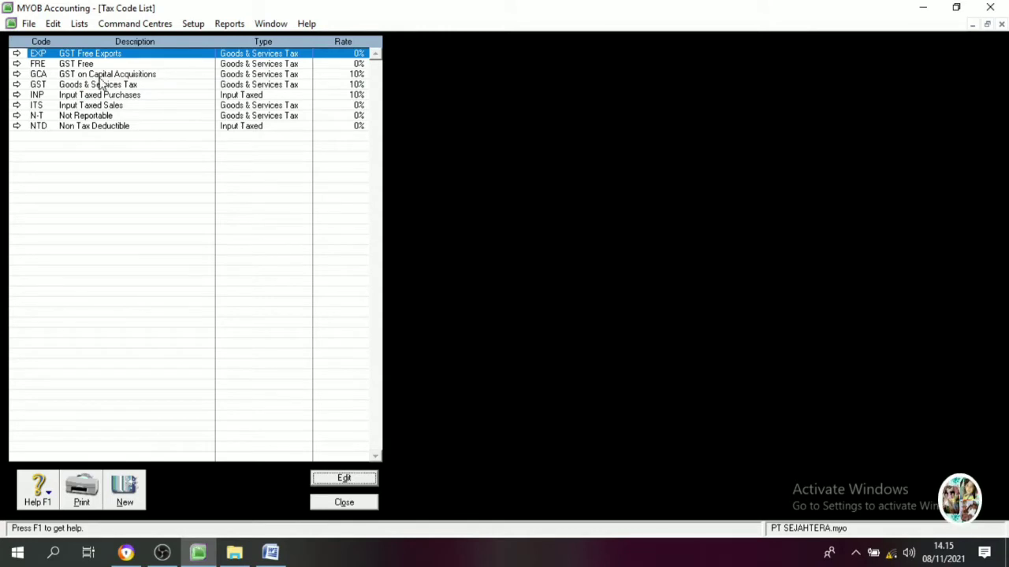
left_click(63, 116)
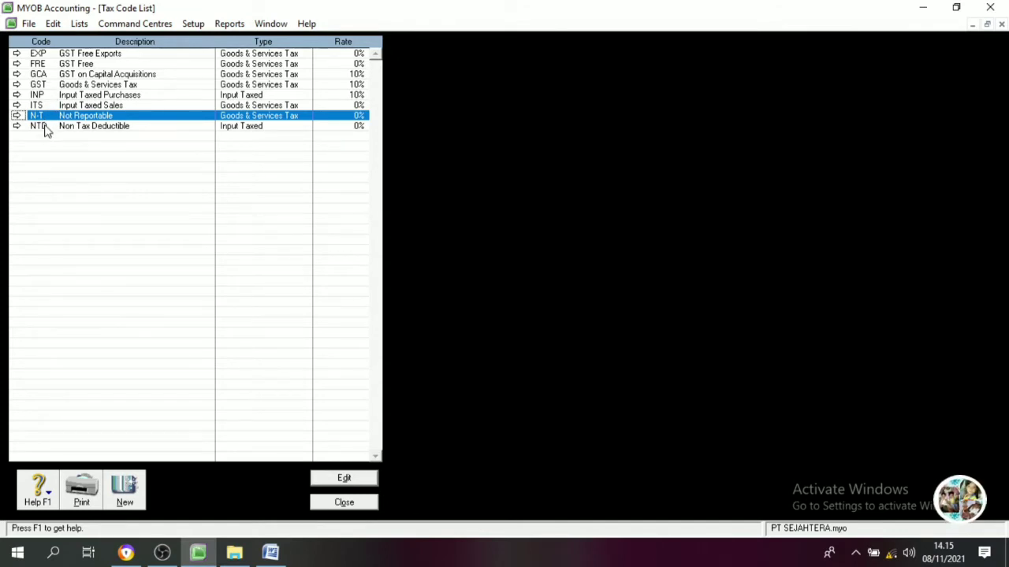
left_click(44, 77)
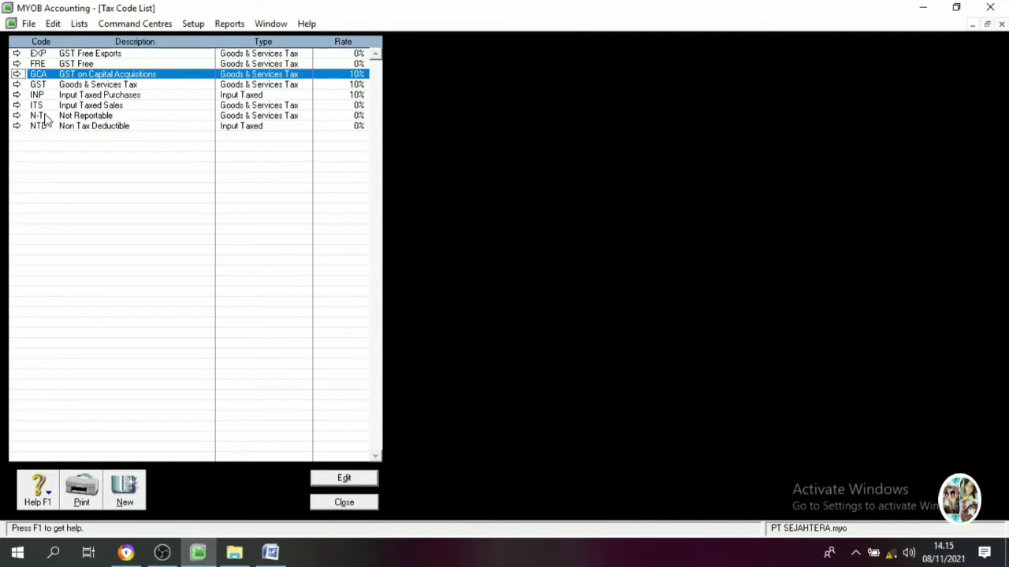
left_click(45, 119)
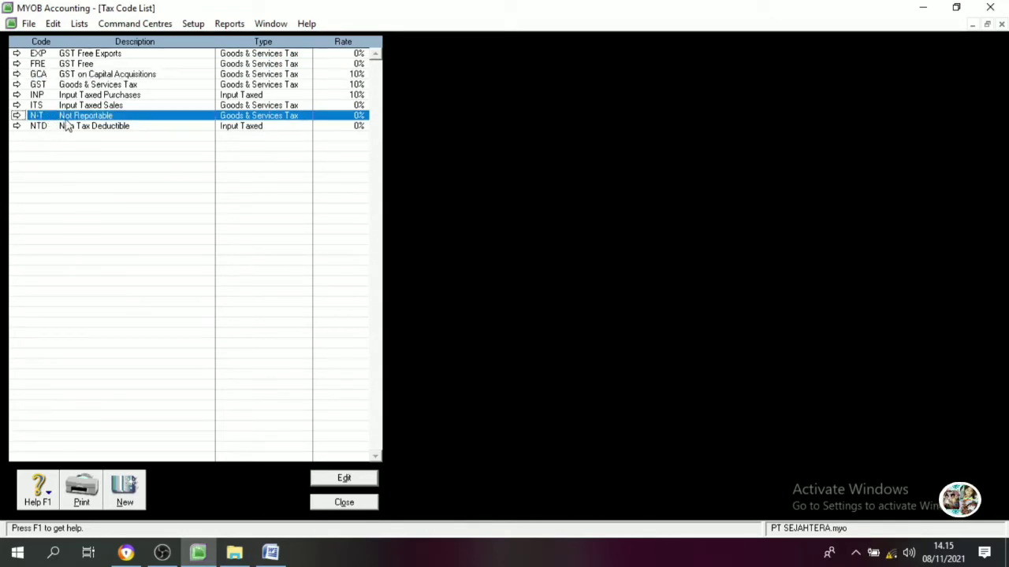
left_click(39, 85)
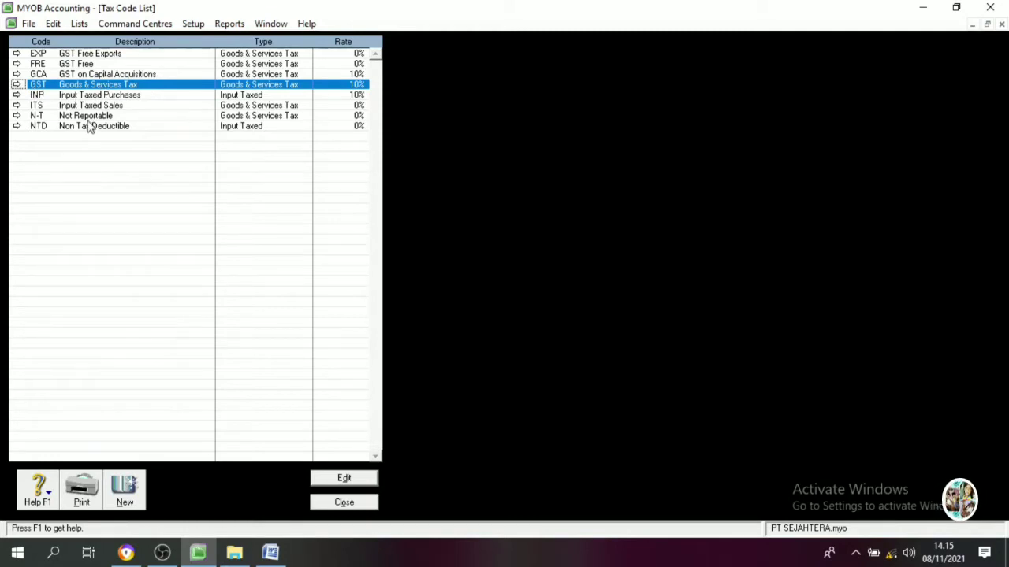
left_click(44, 64)
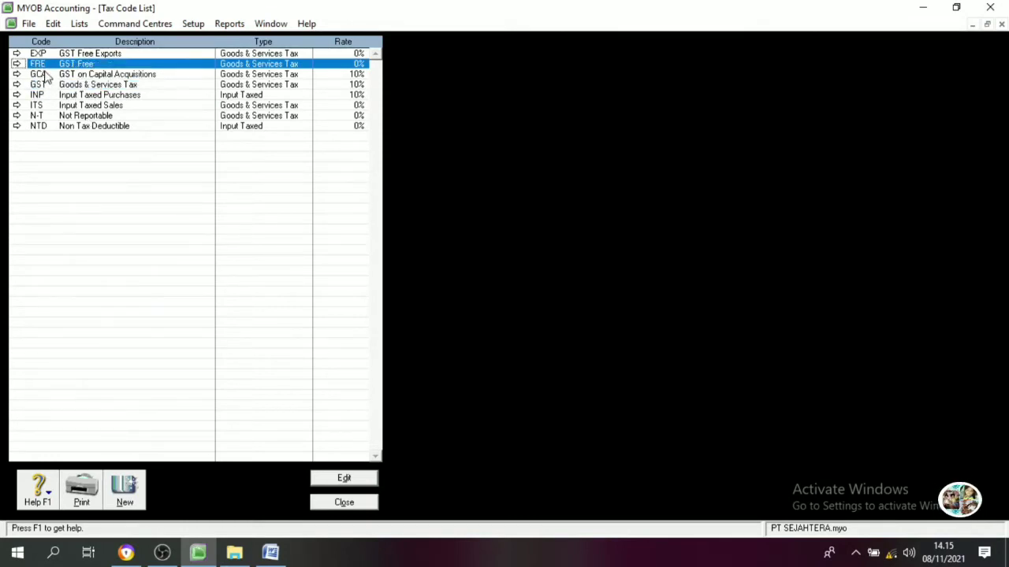
left_click(42, 53)
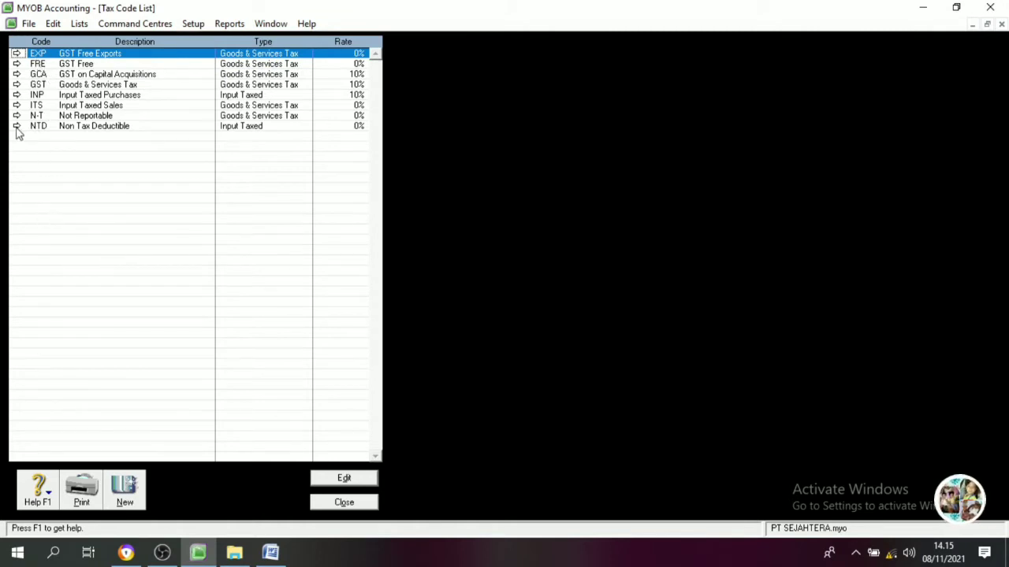
Delete the NTD (Non Tax Deductible) and ITS (Input Taxed Sales) tax codes.
left_click(39, 129)
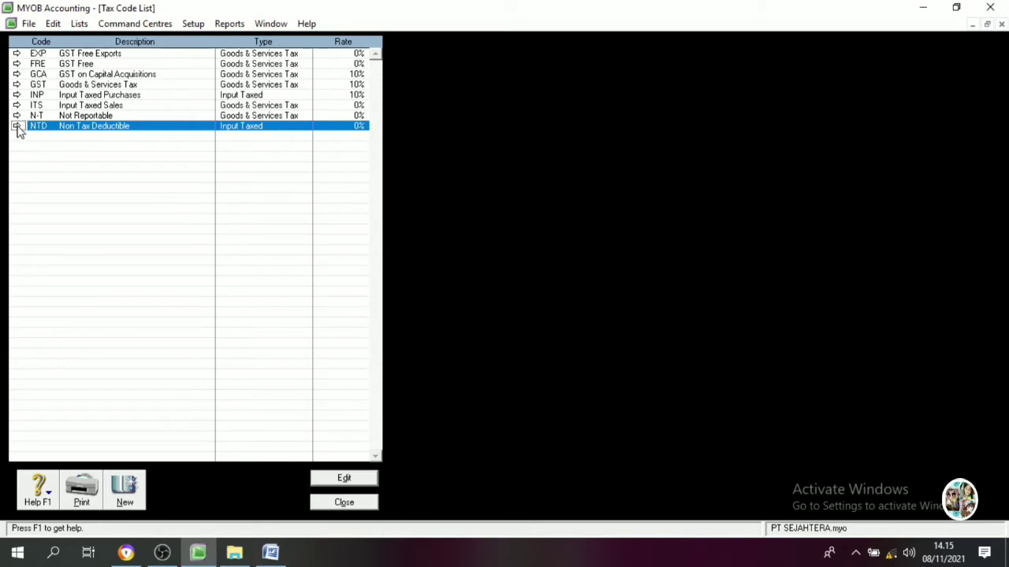
left_click(17, 126)
right_click(58, 109)
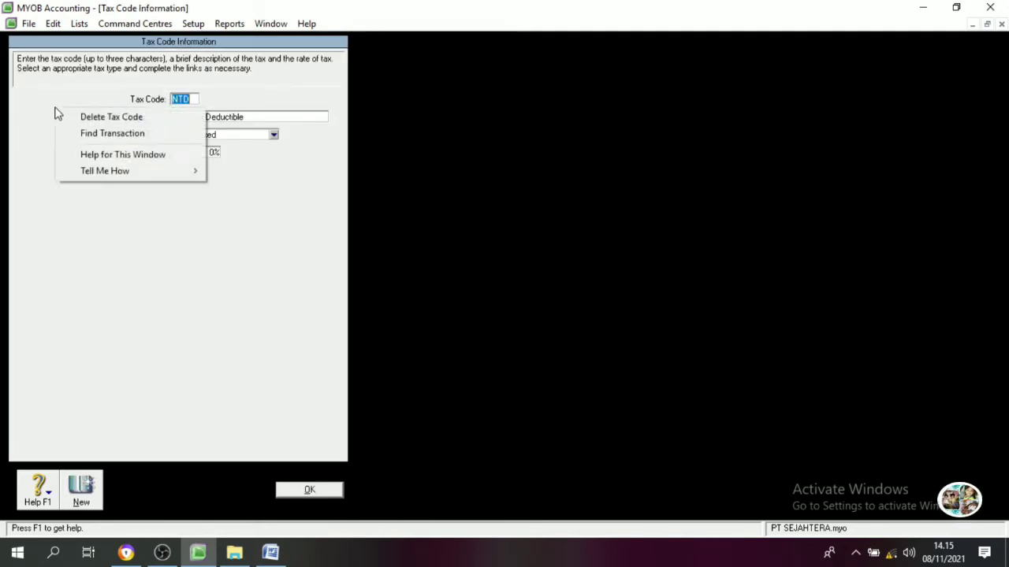
left_click(85, 117)
left_click(306, 488)
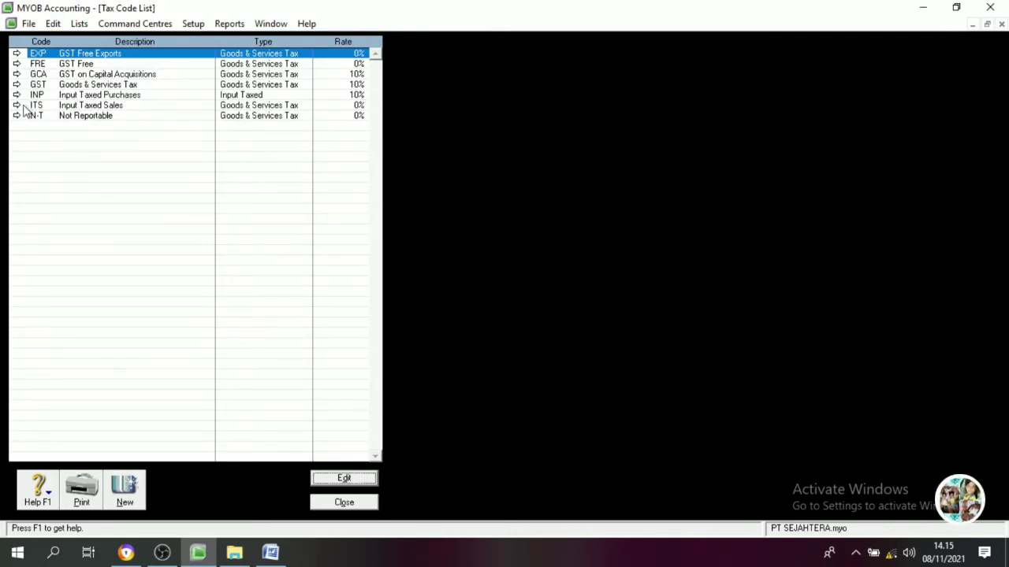
left_click(17, 105)
right_click(44, 117)
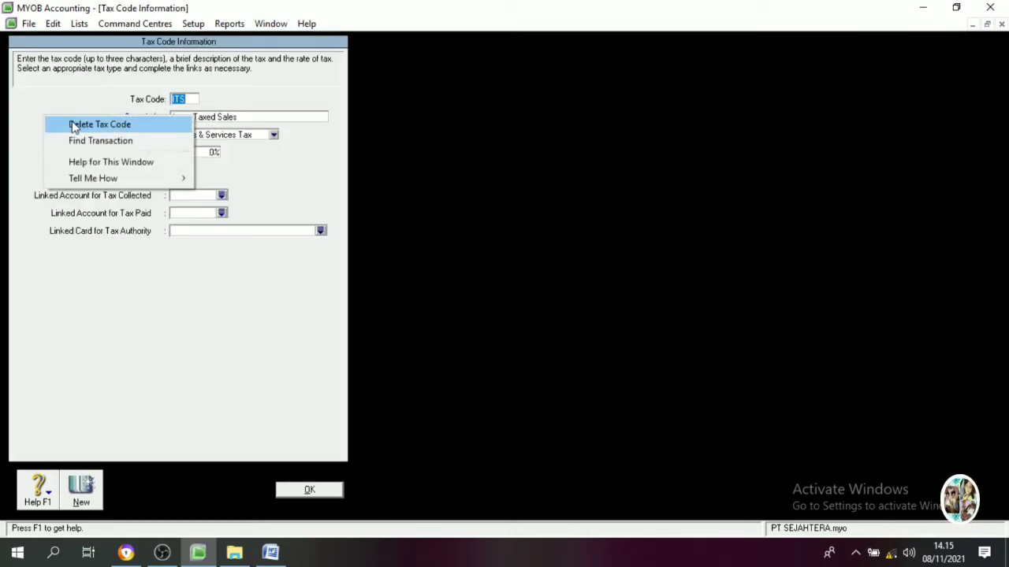
left_click(78, 124)
left_click(306, 491)
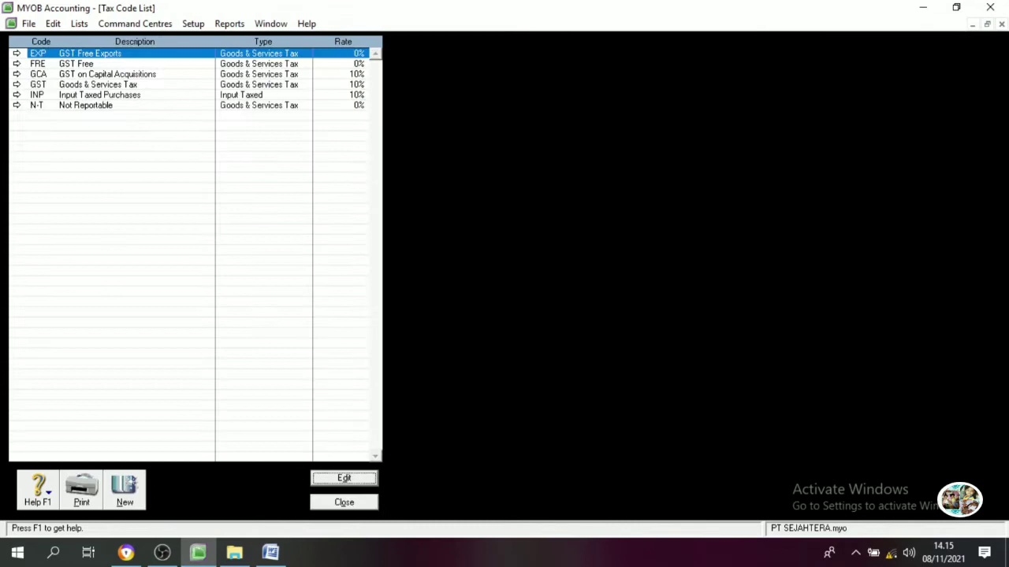
Delete the INP (Input Taxed Purchases) and GCA (GST on Capital Acquisitions) tax codes.
double_click(40, 96)
right_click(42, 93)
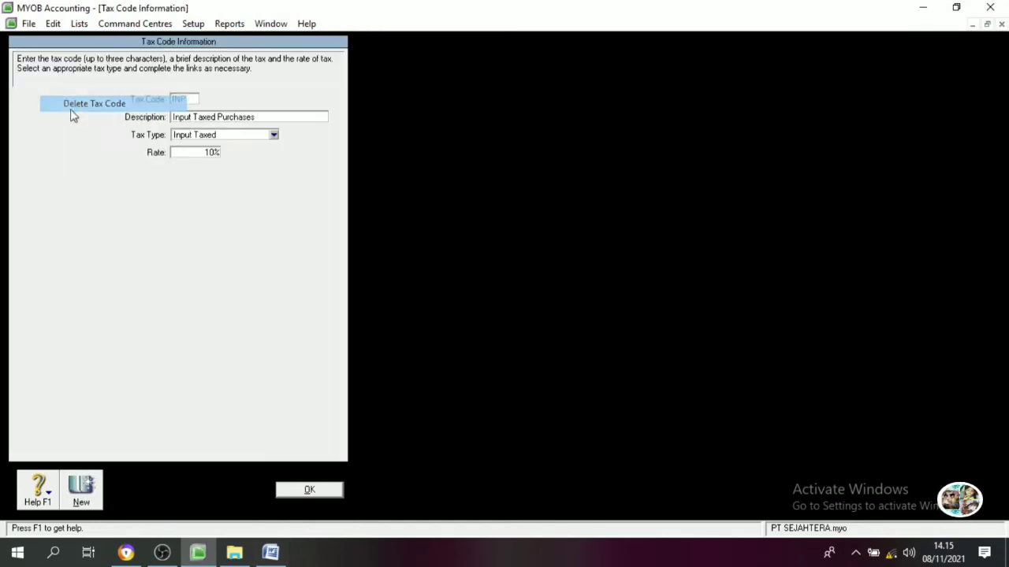
left_click(71, 104)
left_click(306, 488)
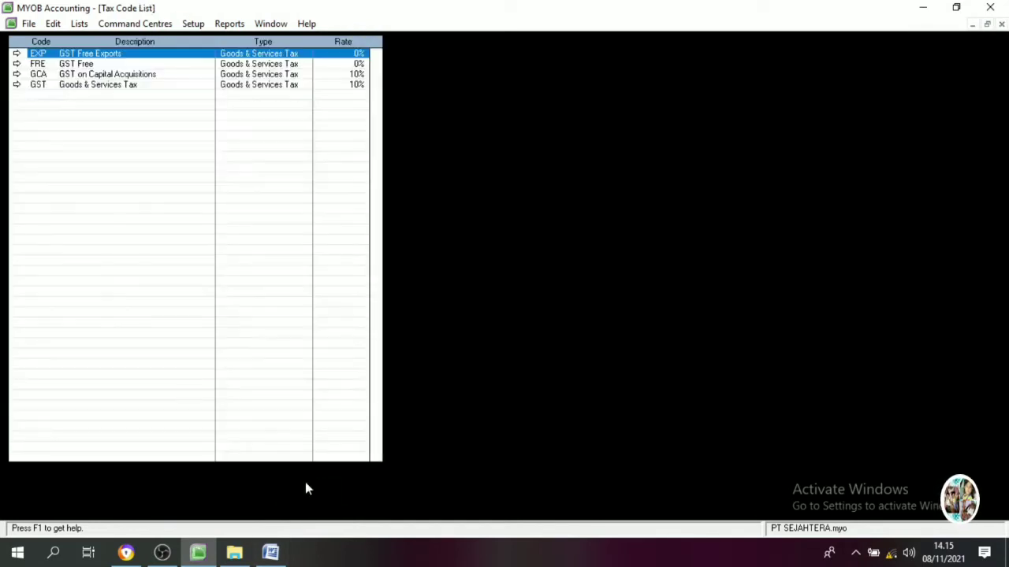
double_click(38, 75)
right_click(43, 101)
left_click(69, 111)
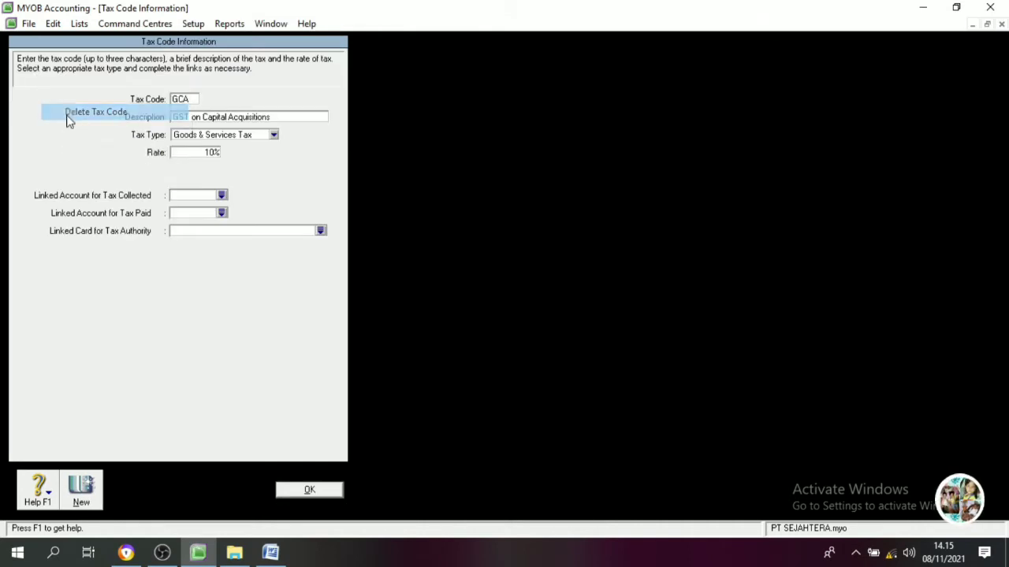
left_click(309, 493)
Delete the FRE (GST Free) and EXP (GST Free Exports) tax codes.
double_click(38, 63)
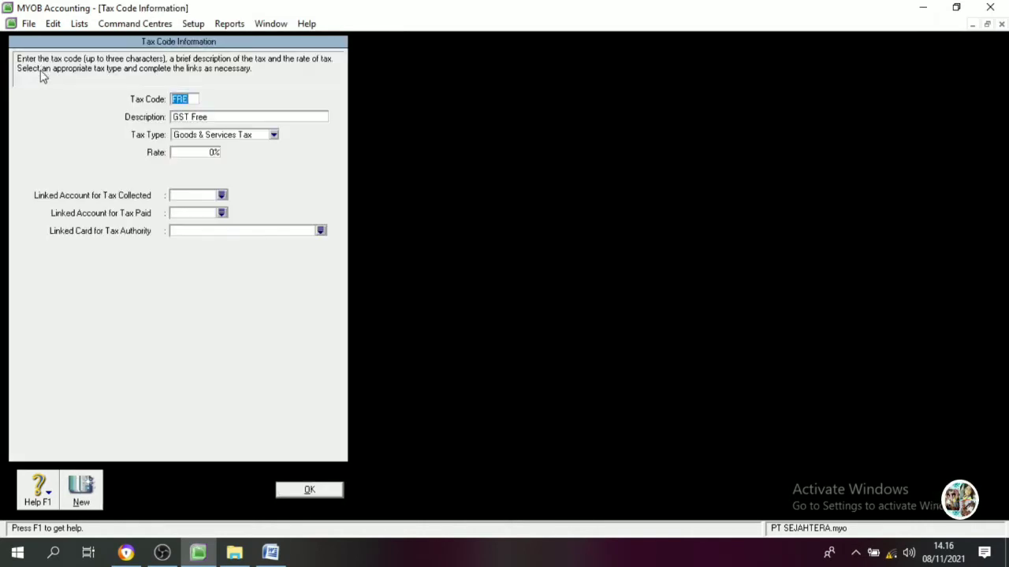
right_click(41, 71)
left_click(63, 80)
left_click(301, 491)
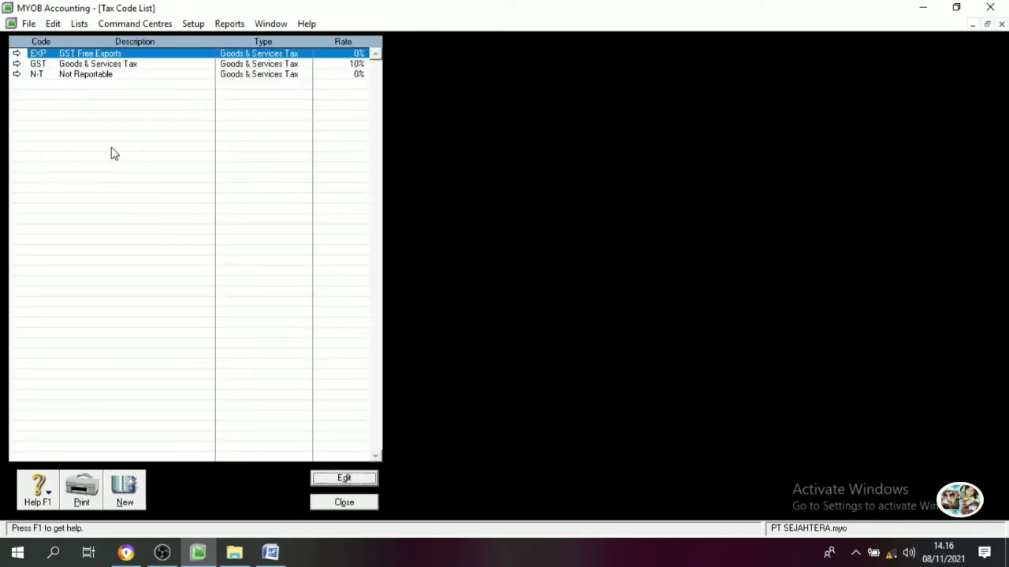
right_click(54, 97)
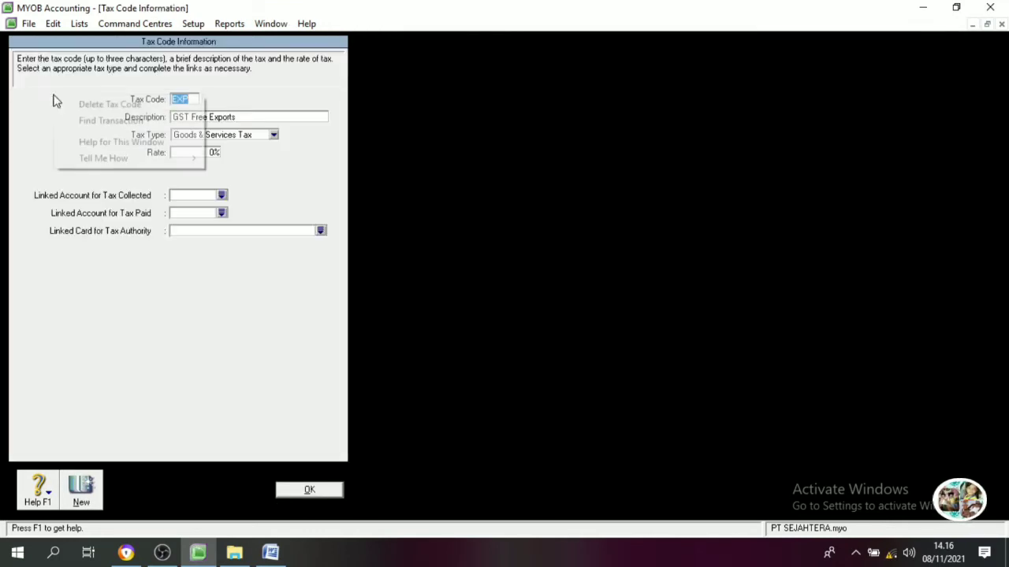
left_click(70, 103)
left_click(293, 497)
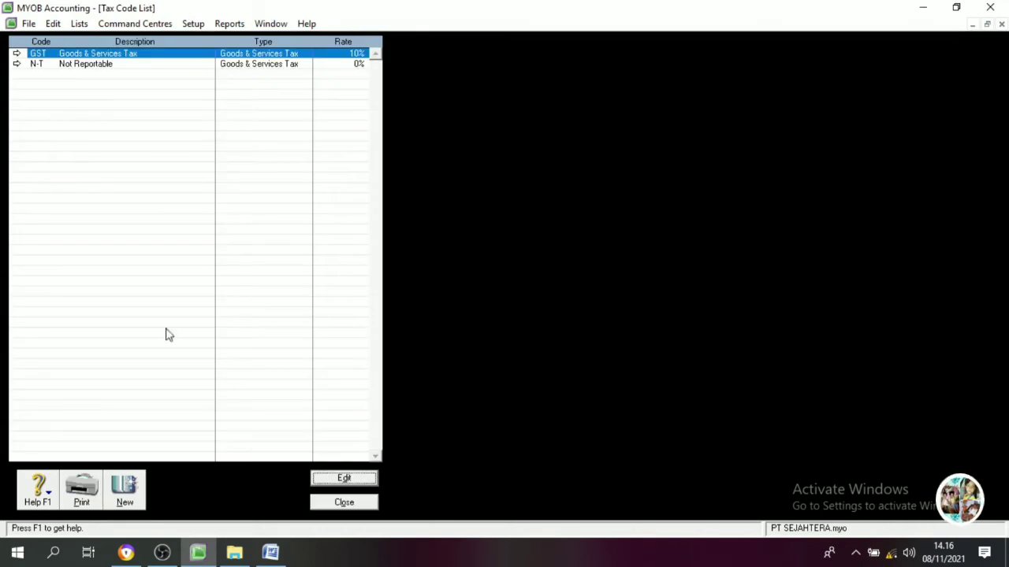
Check the remaining GST and N-T entries in the tax code list.
left_click(61, 67)
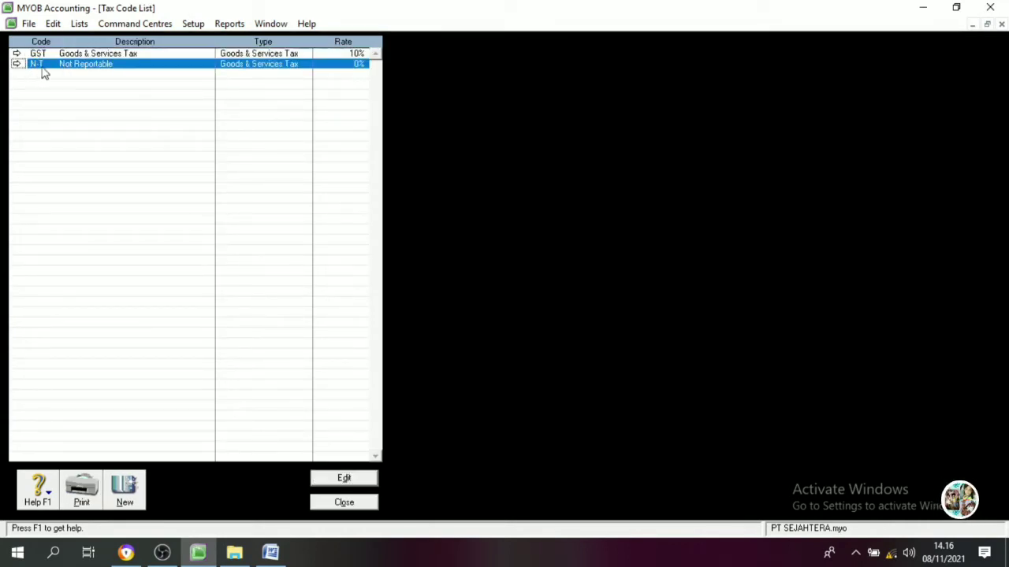
left_click(86, 55)
left_click(85, 67)
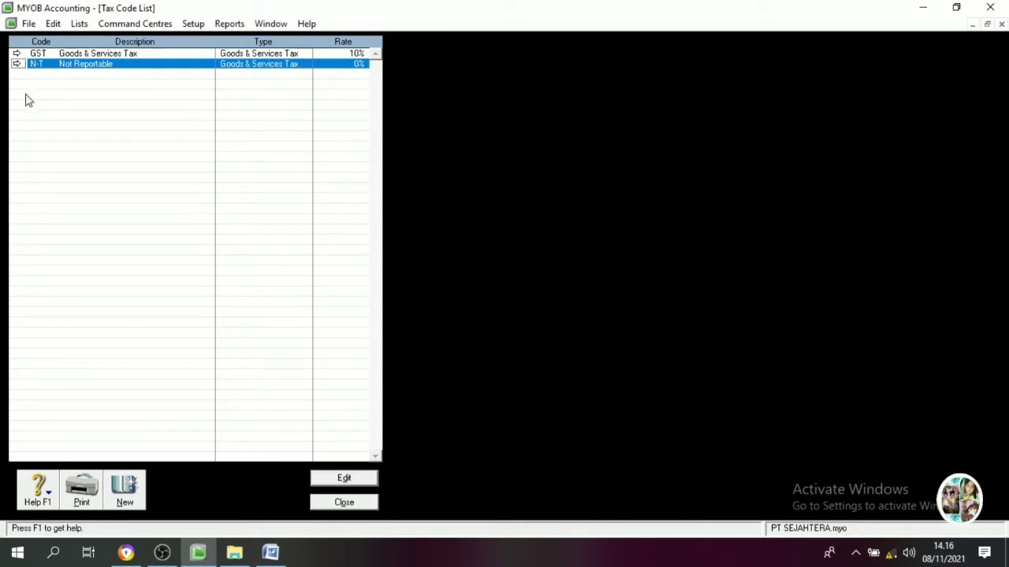
left_click(37, 56)
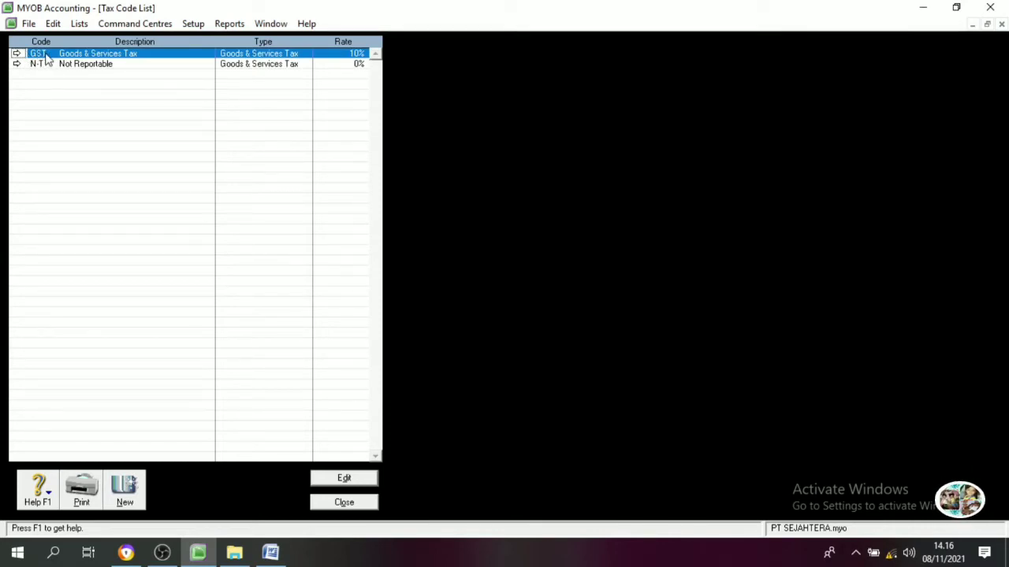
Switch to the assignment document in Word and read the purchase tax rules under Kebijakan Akuntansi.
left_click(270, 552)
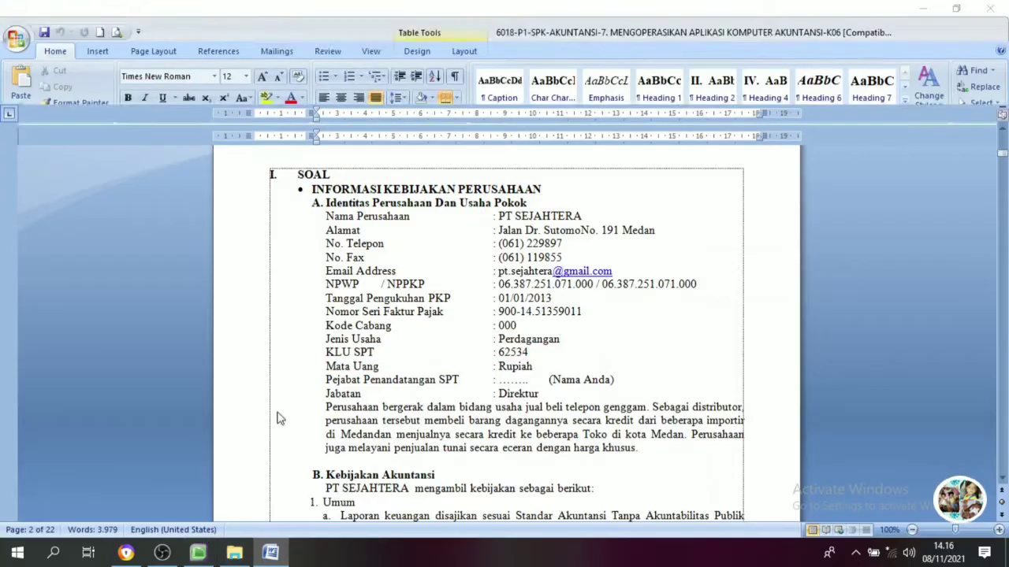
scroll(549, 300, "down", 5)
scroll(548, 300, "down", 3)
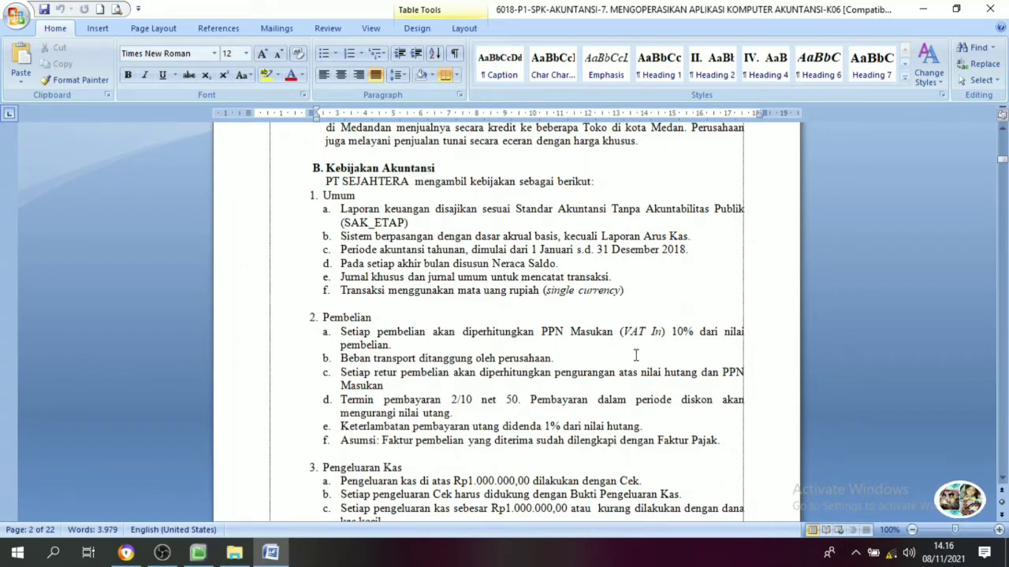
Read the VAT In and VAT Out rules under Pembelian and Penjualan in the accounting policy.
scroll(659, 331, "down", 6)
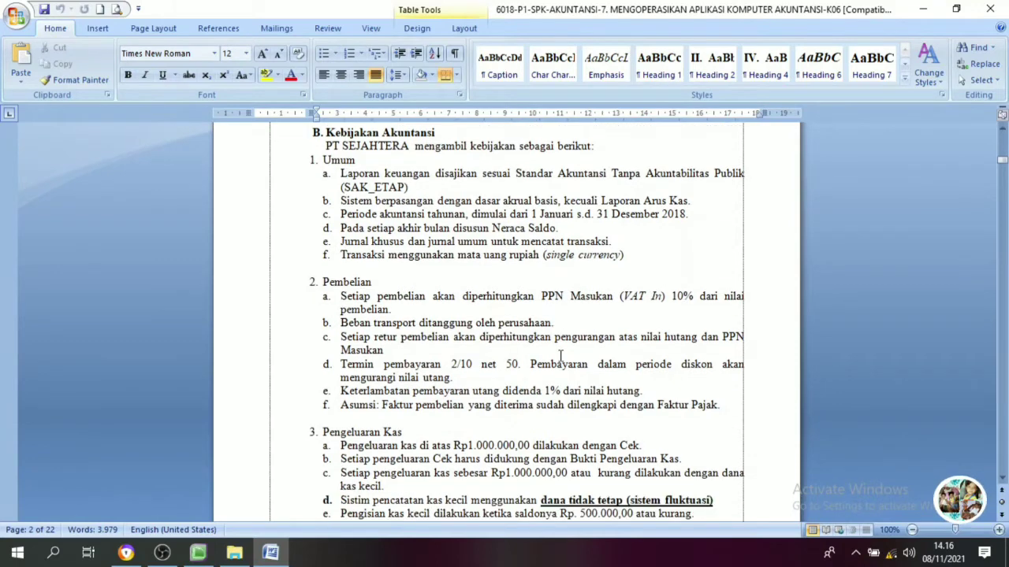
scroll(583, 393, "down", 4)
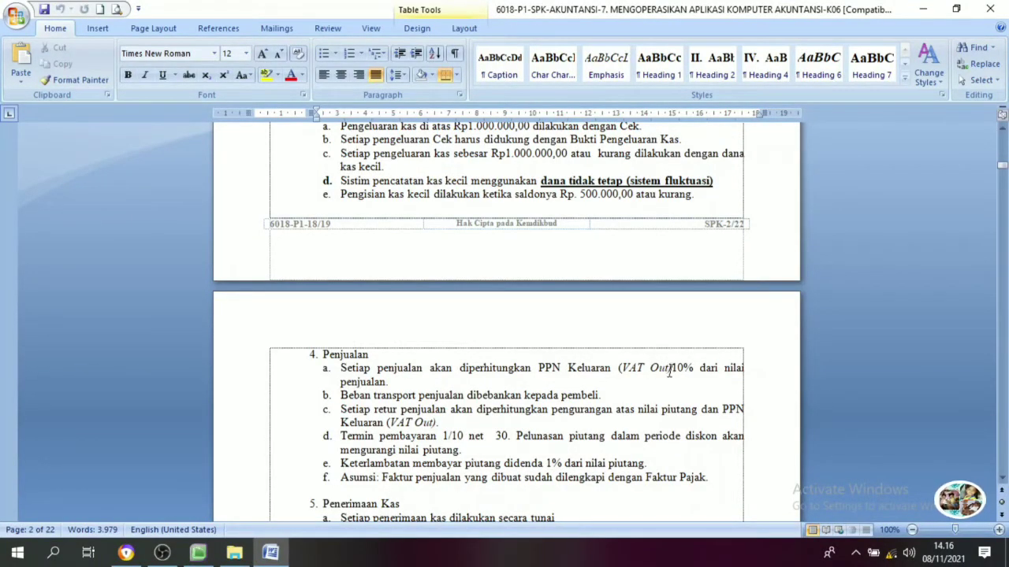
scroll(488, 399, "up", 8)
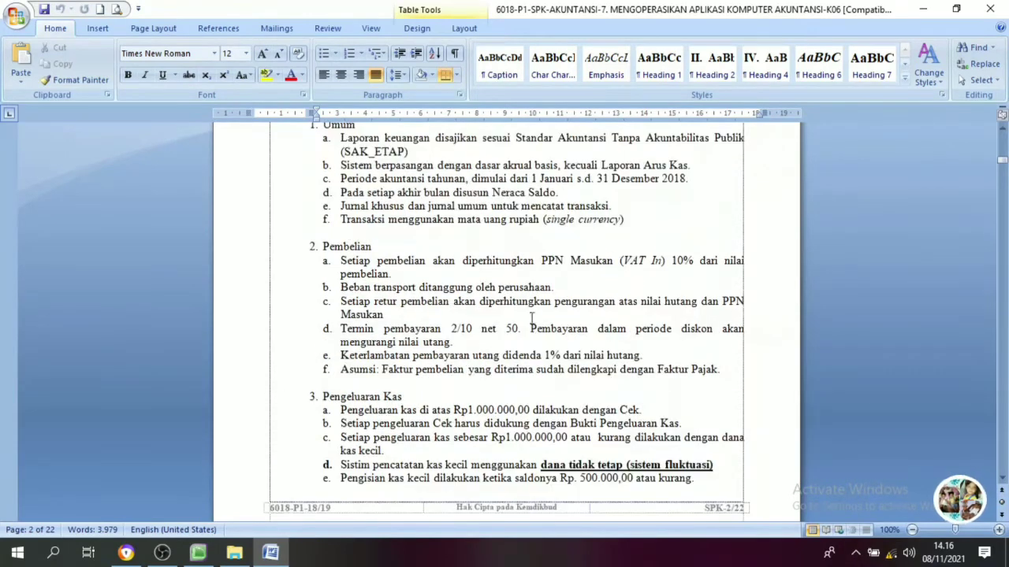
Switch to MYOB and change the GST tax code to PPN with description Pajak Pertambahan Nilai, checking its rate against the policy in Word.
left_click(198, 554)
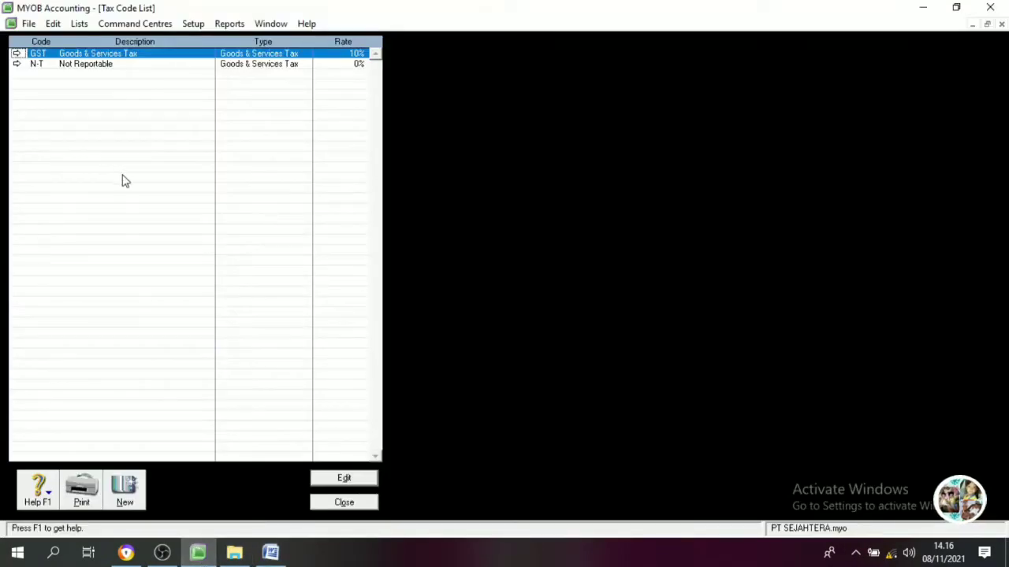
left_click(19, 55)
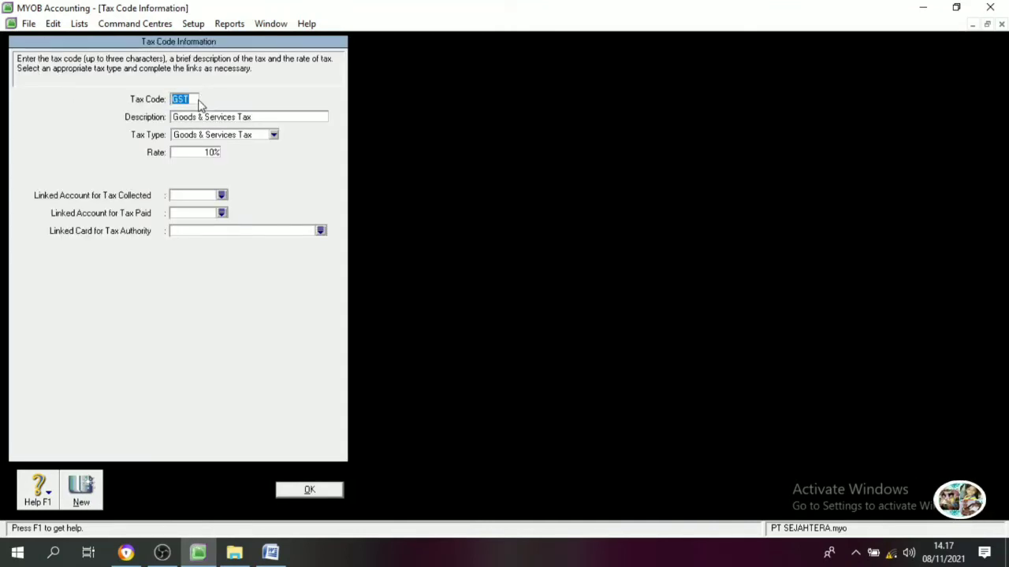
type("PP")
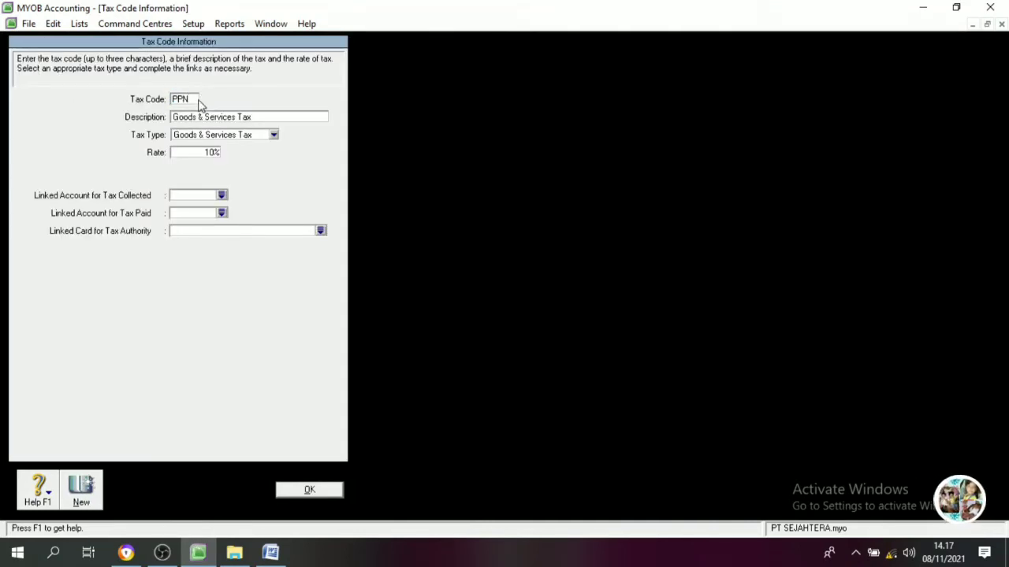
type("N")
key("Tab")
key("Return")
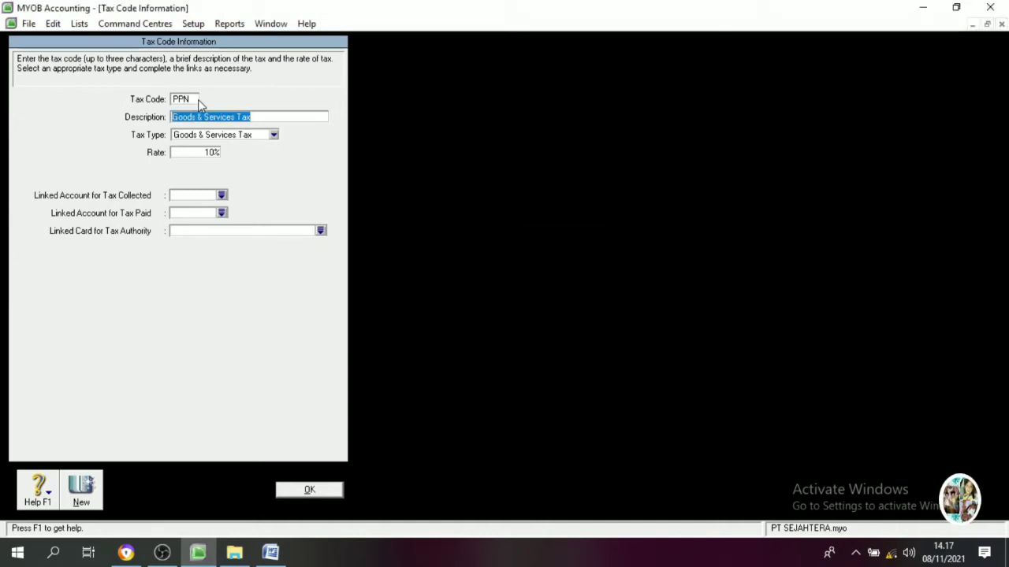
type("pAJAK")
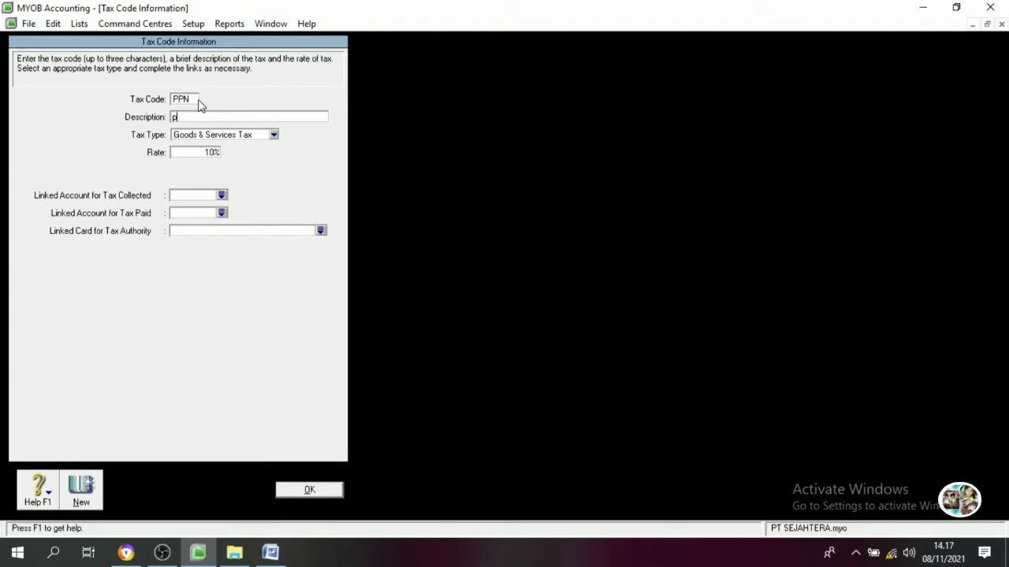
type("Pajak ")
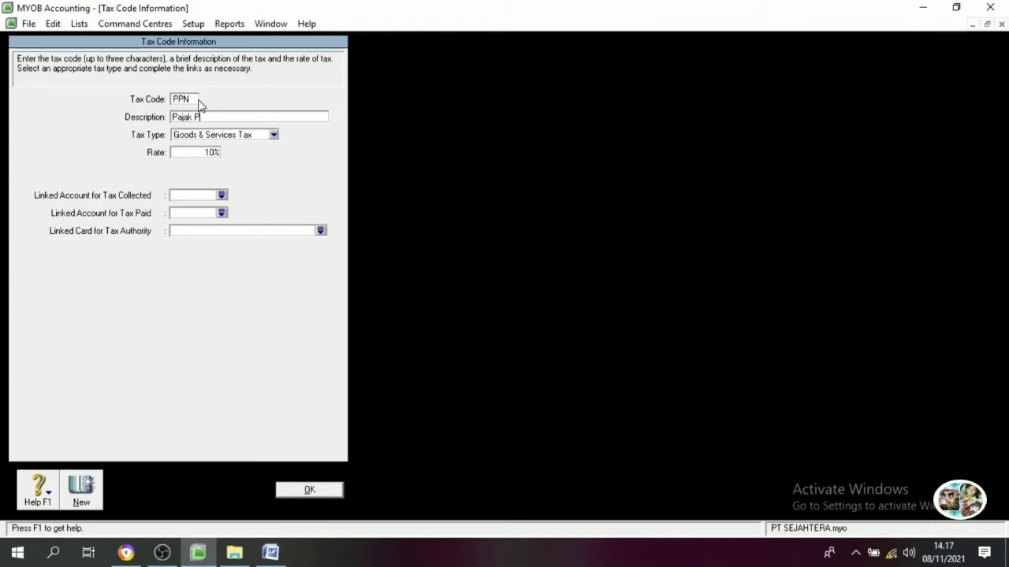
type("Pertambahan Nilai")
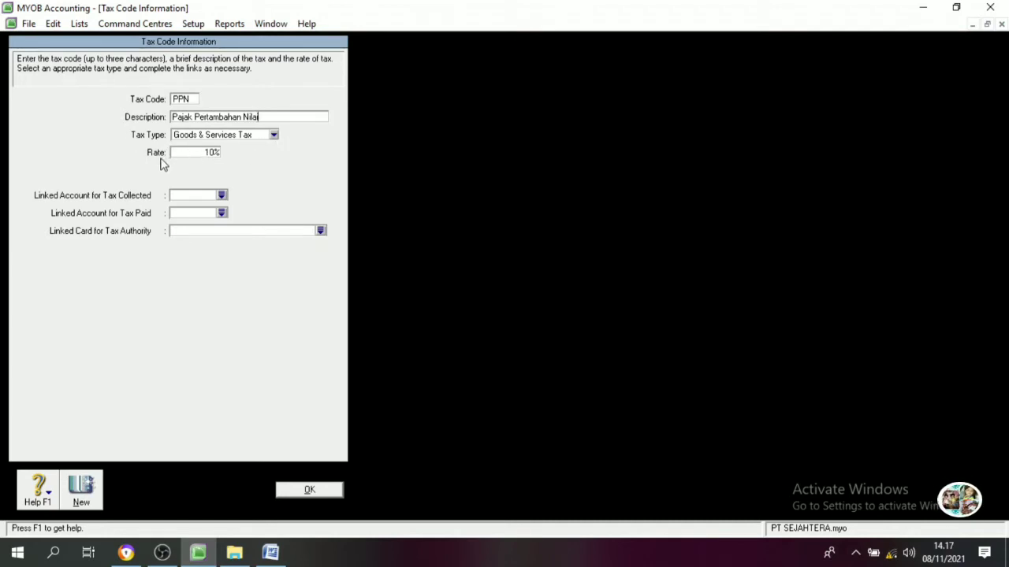
left_click(269, 554)
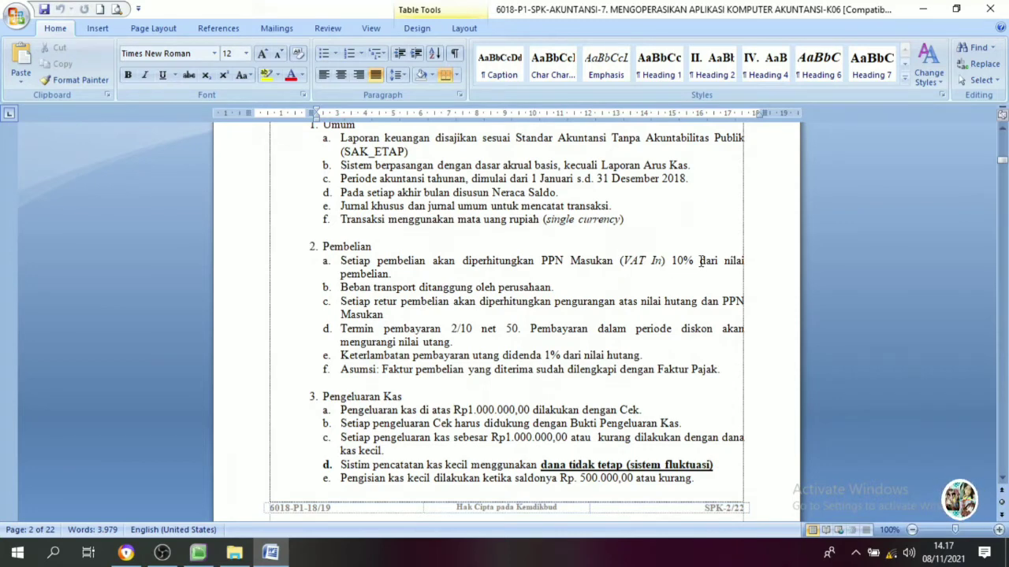
left_click(198, 554)
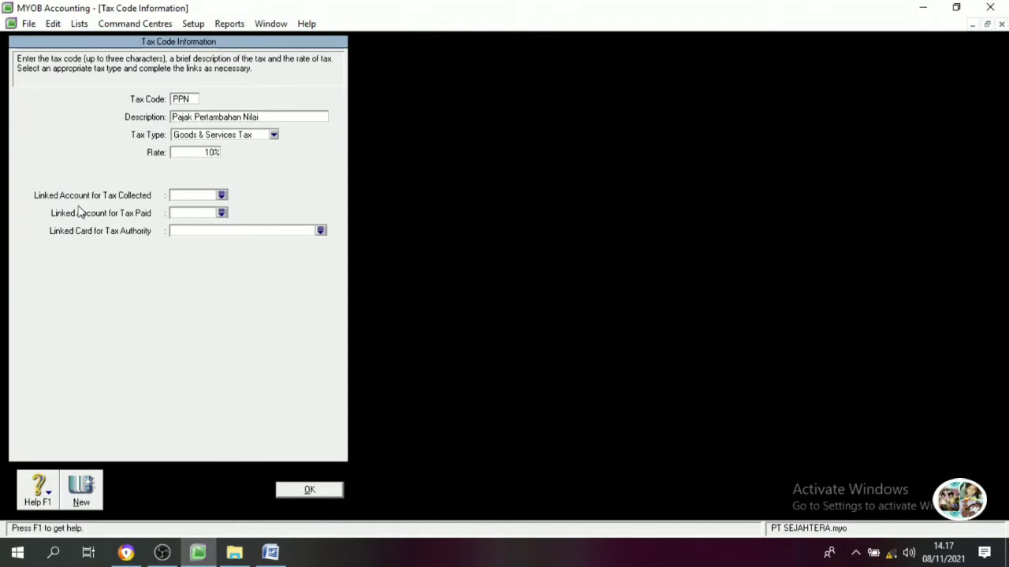
Link the PPN code's tax collected to account 2-1213 Value Added Tax Out.
left_click(222, 194)
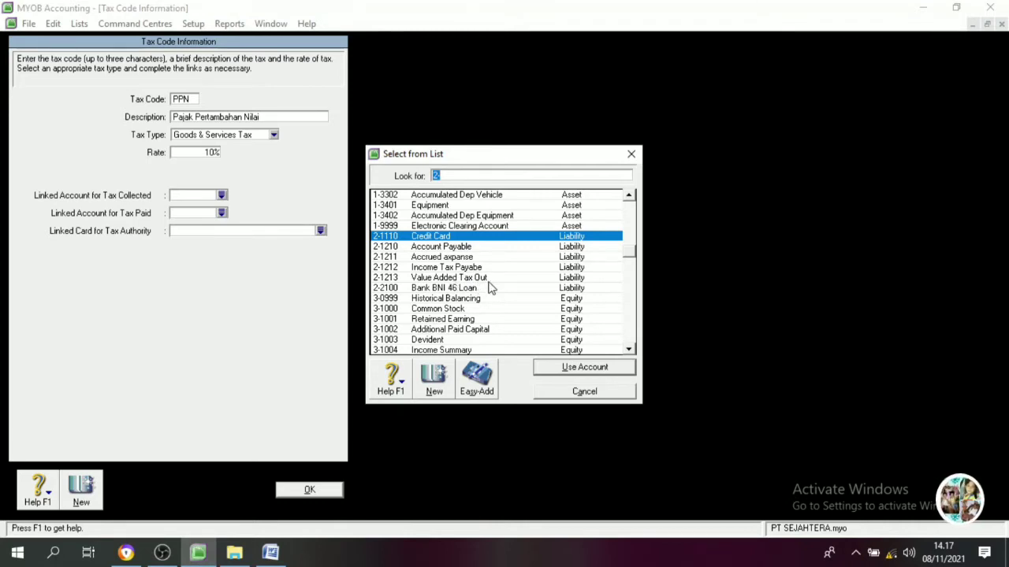
left_click(447, 280)
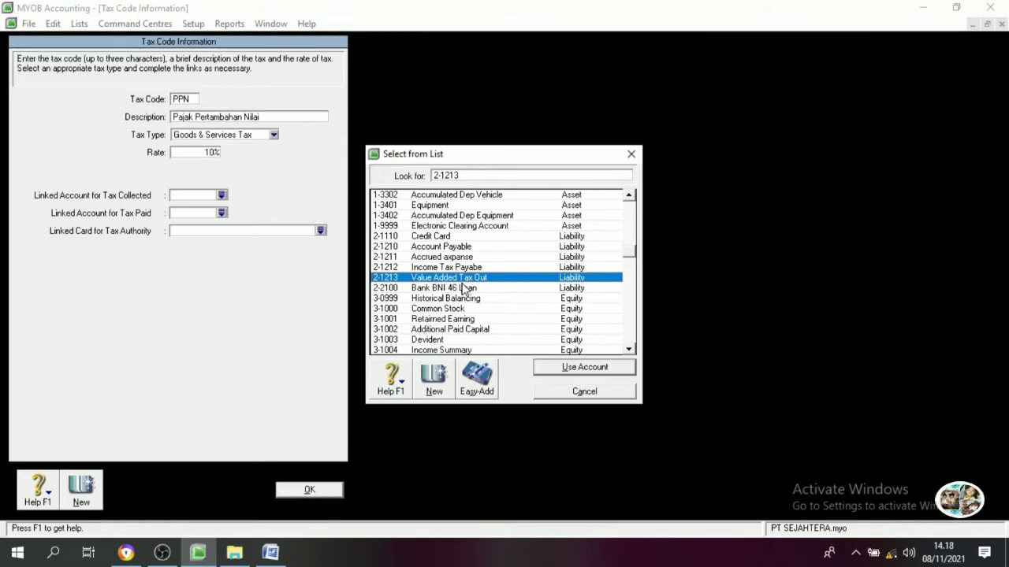
left_click(587, 373)
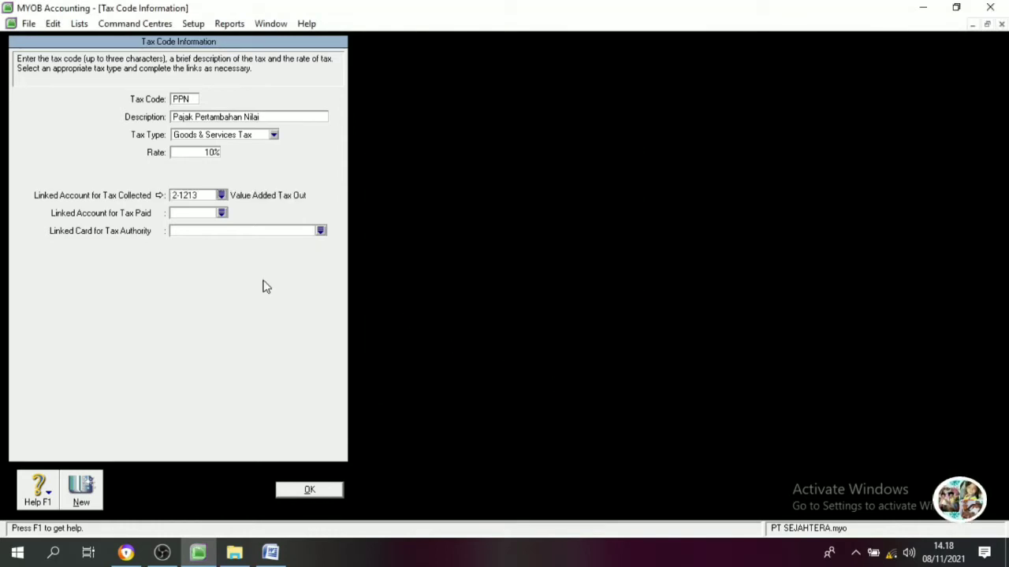
Link the PPN code's tax paid to account 1-1430 Value Added Tax In, then save the code and close the tax code list.
left_click(221, 213)
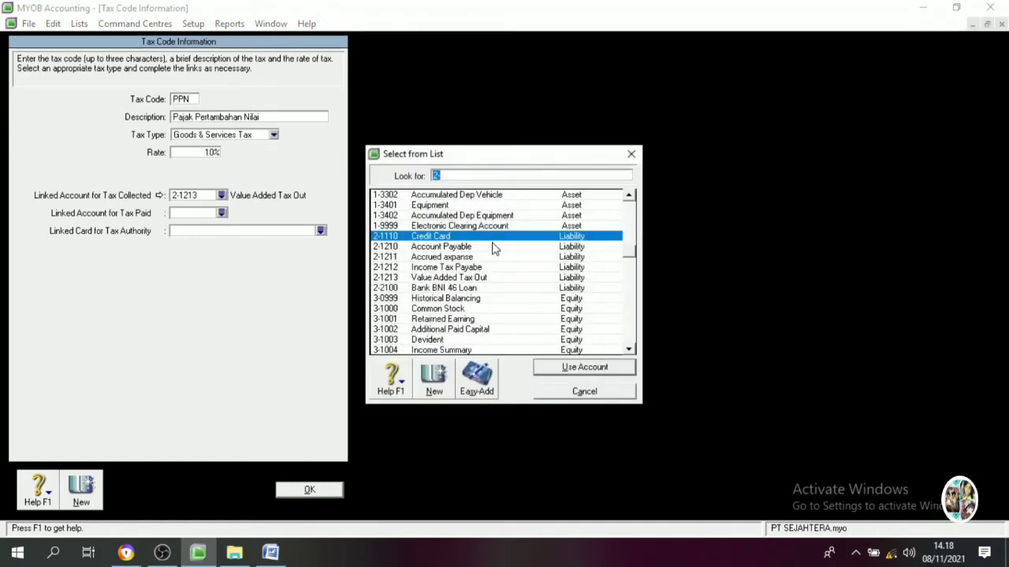
scroll(471, 308, "up", 1)
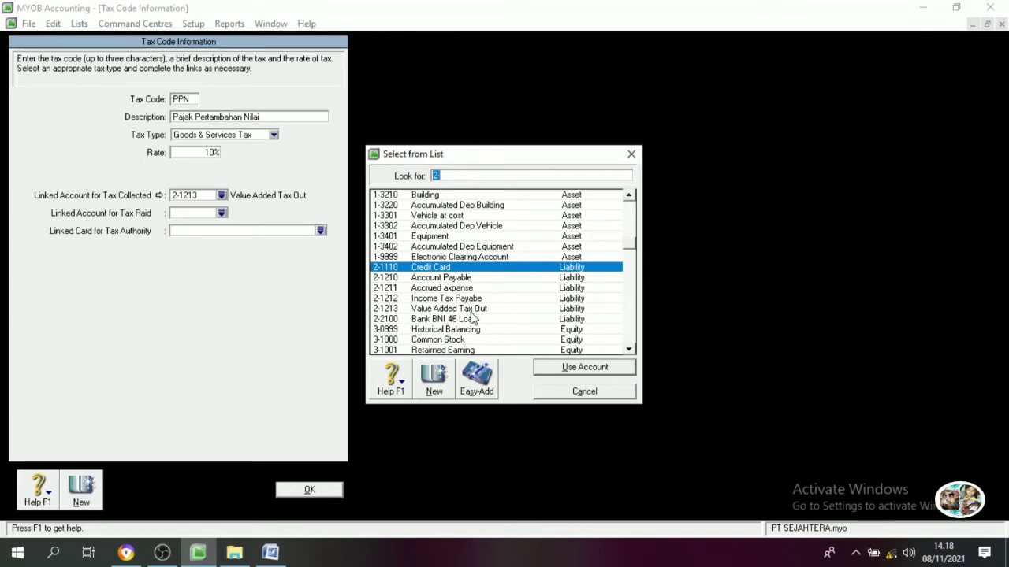
scroll(469, 319, "up", 2)
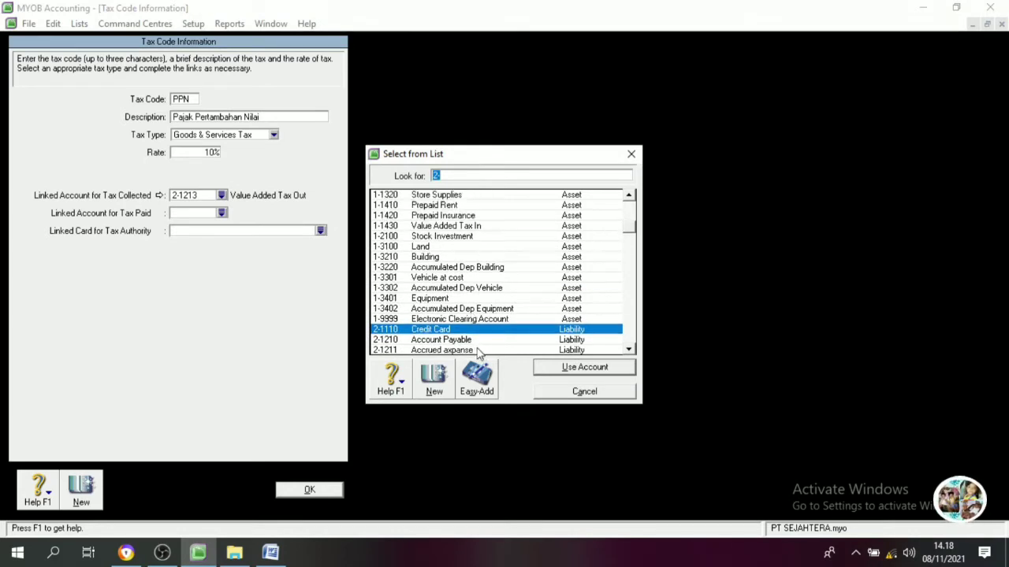
left_click(432, 227)
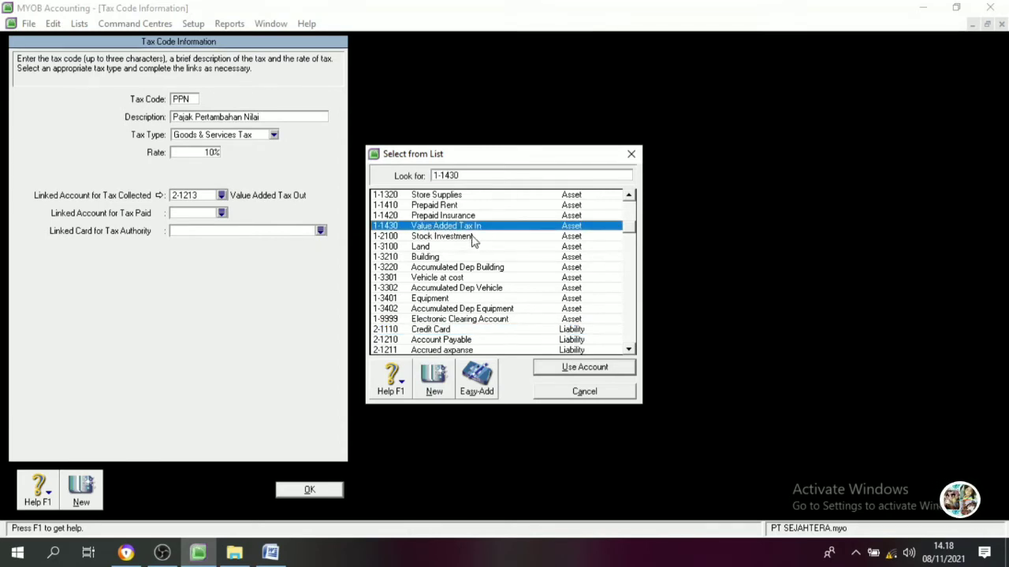
left_click(569, 369)
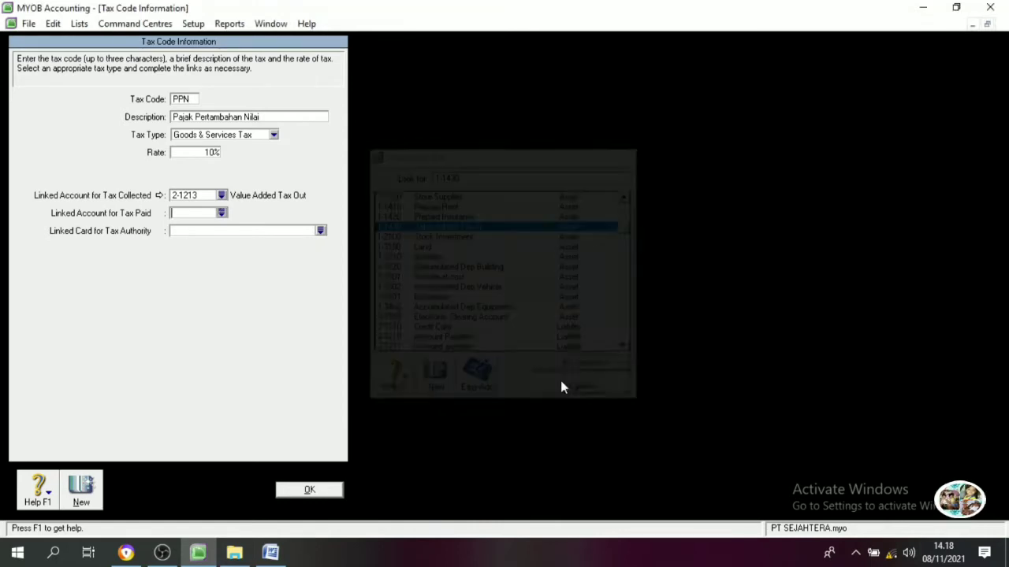
left_click(320, 491)
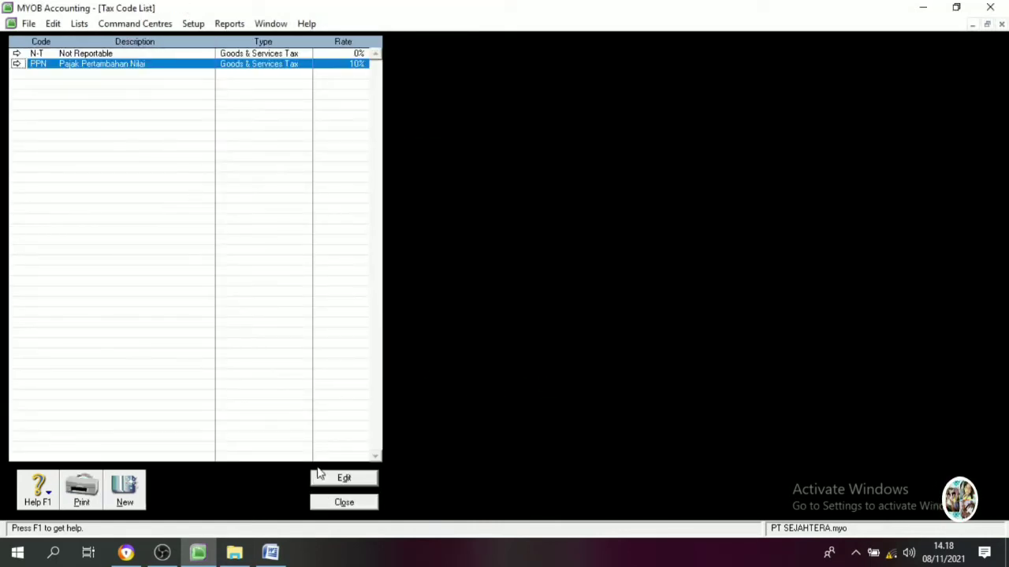
left_click(344, 503)
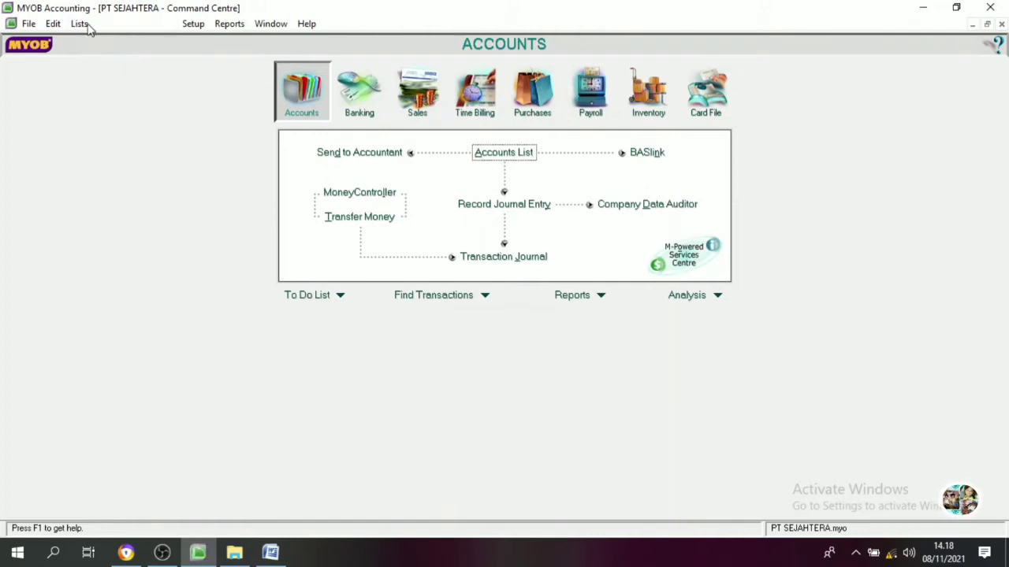
Review the Accounts & Banking linked accounts and close them.
left_click(191, 25)
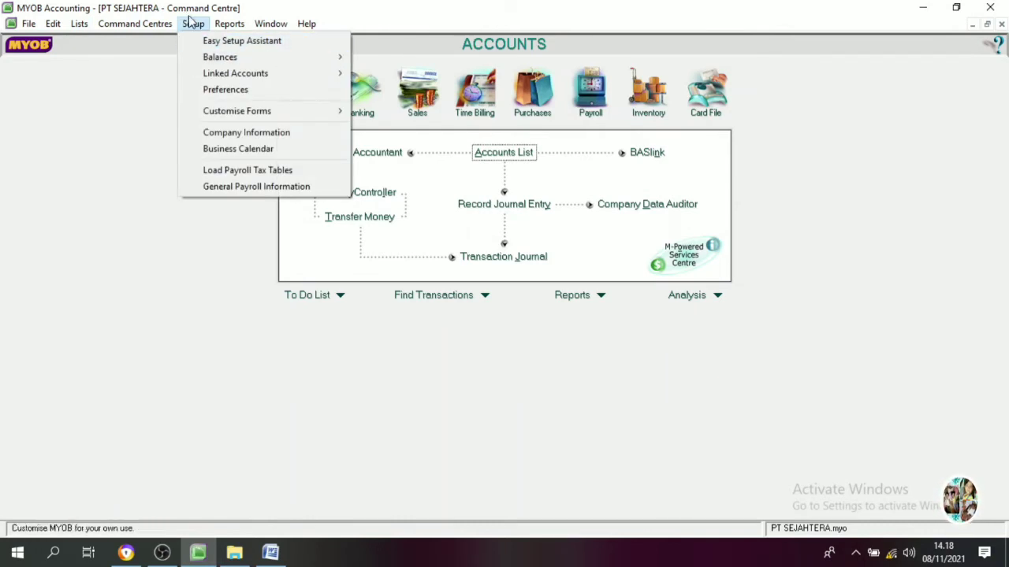
mouse_move(216, 73)
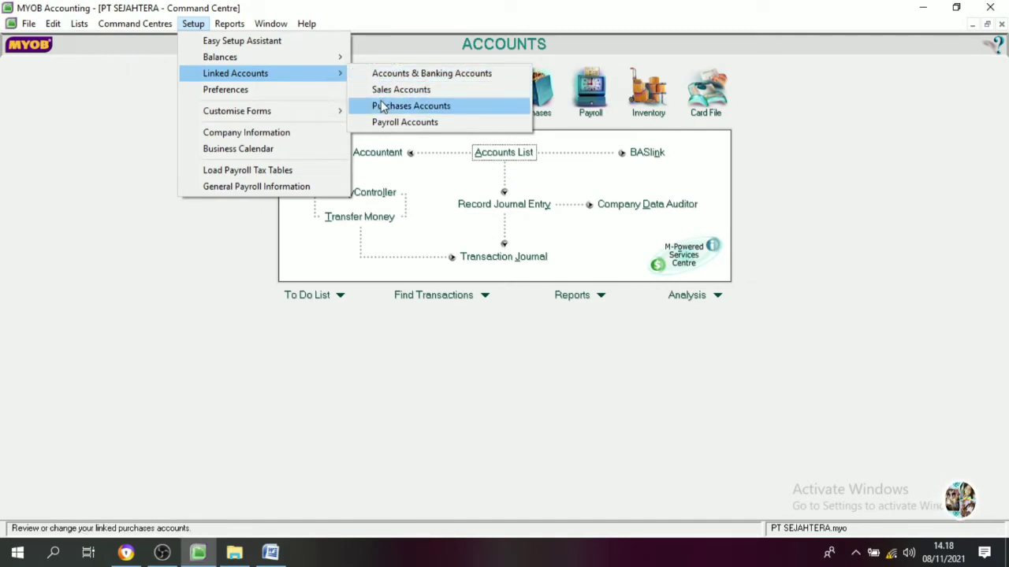
left_click(408, 73)
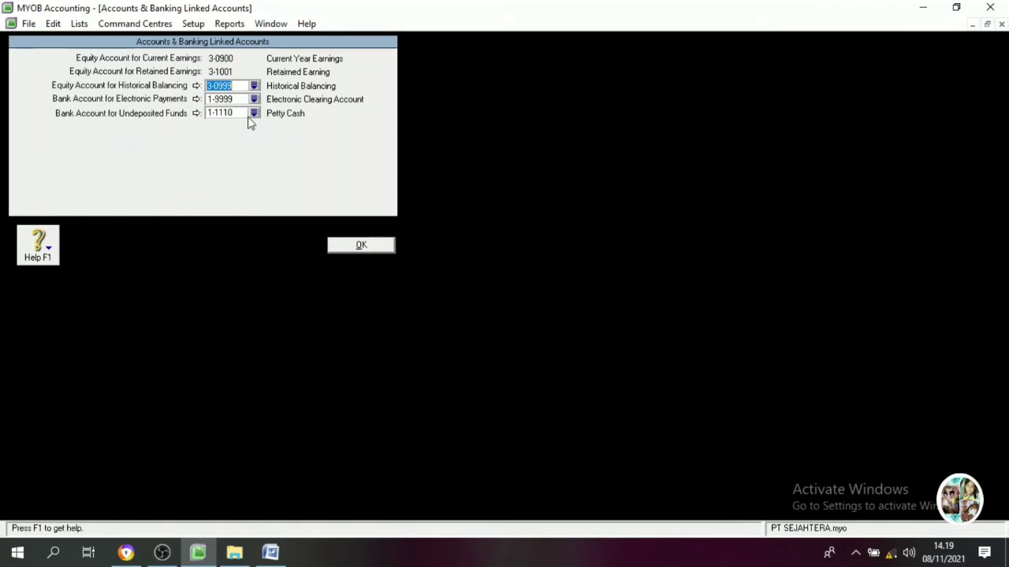
left_click(361, 246)
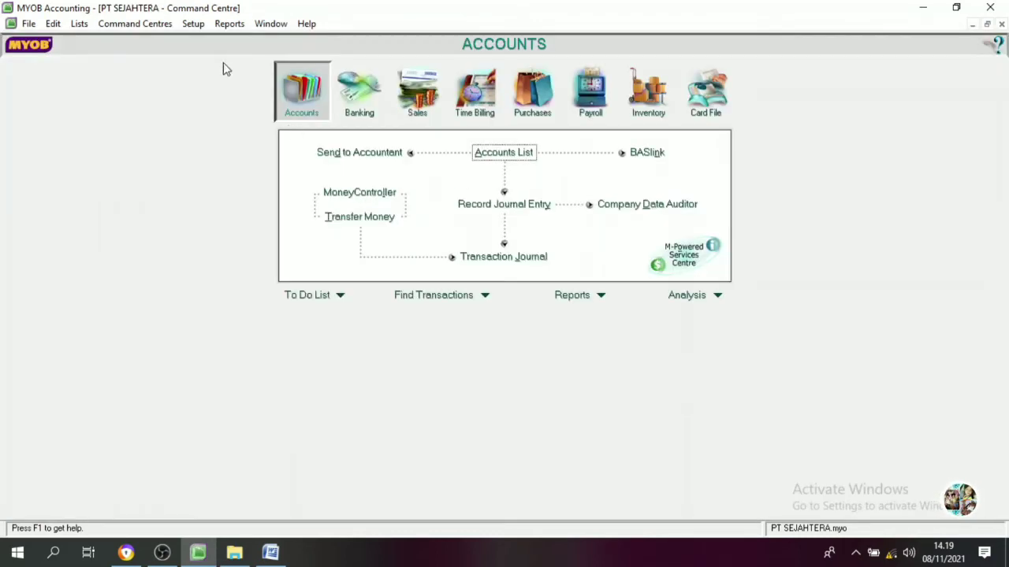
In the sales linked accounts, enable charging freight on sales and link it to income account 4-2100 Freight Collected.
left_click(199, 27)
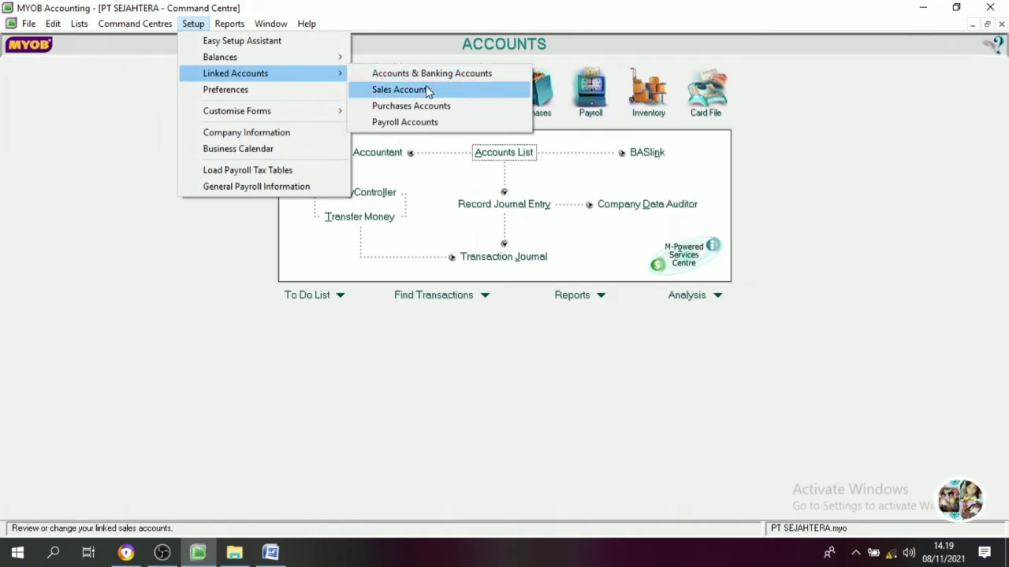
left_click(386, 90)
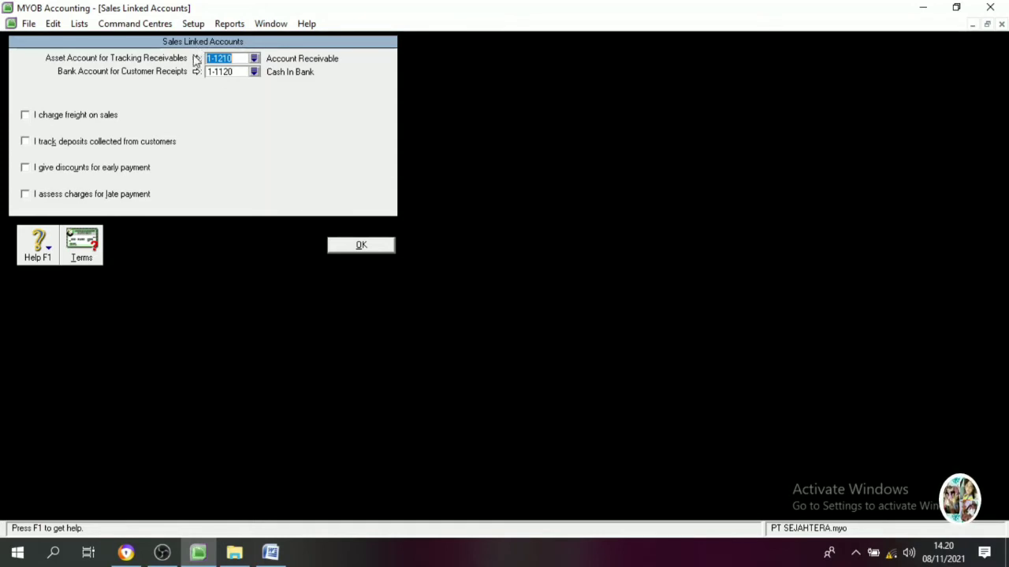
left_click(26, 115)
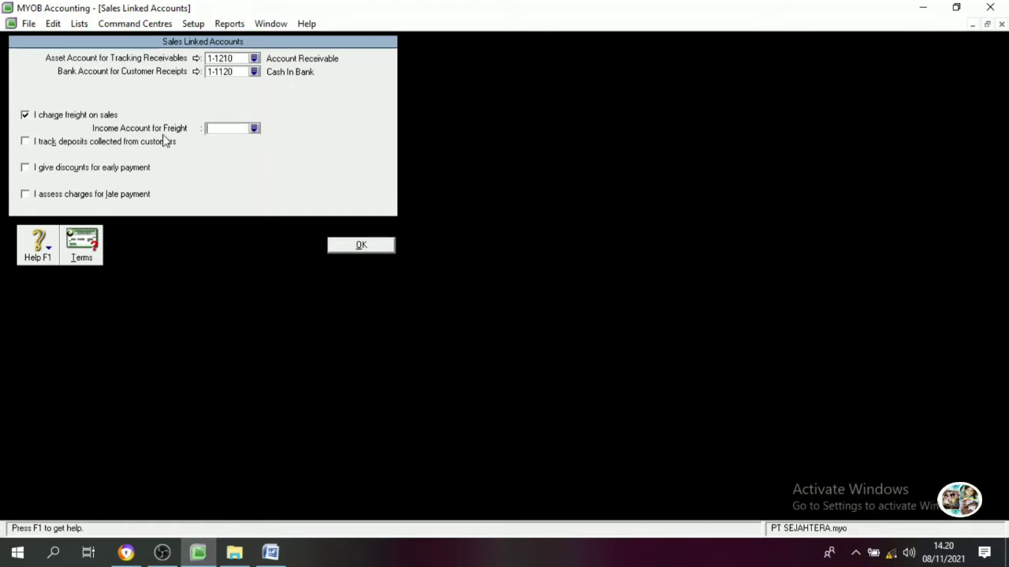
left_click(254, 128)
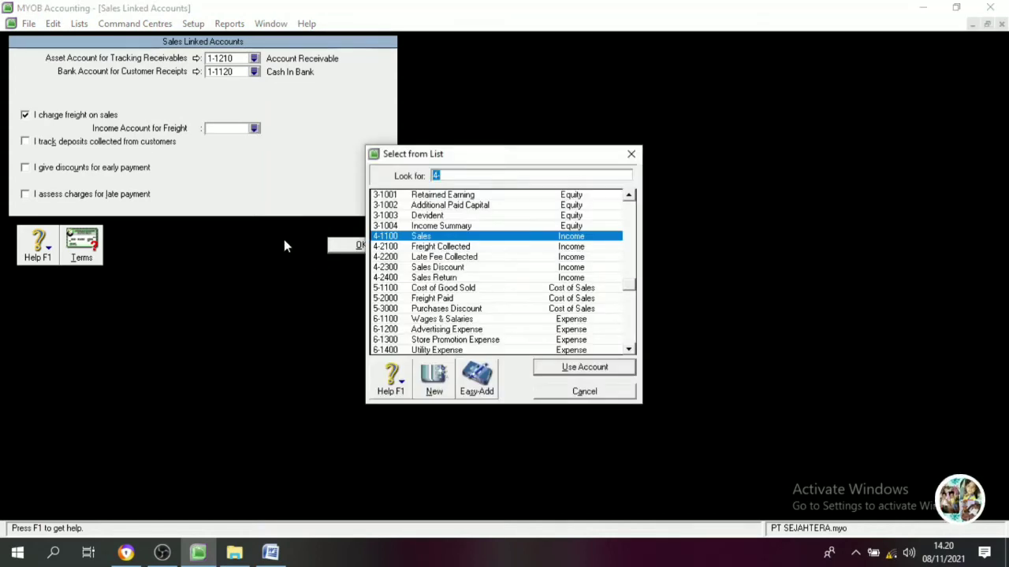
left_click(443, 249)
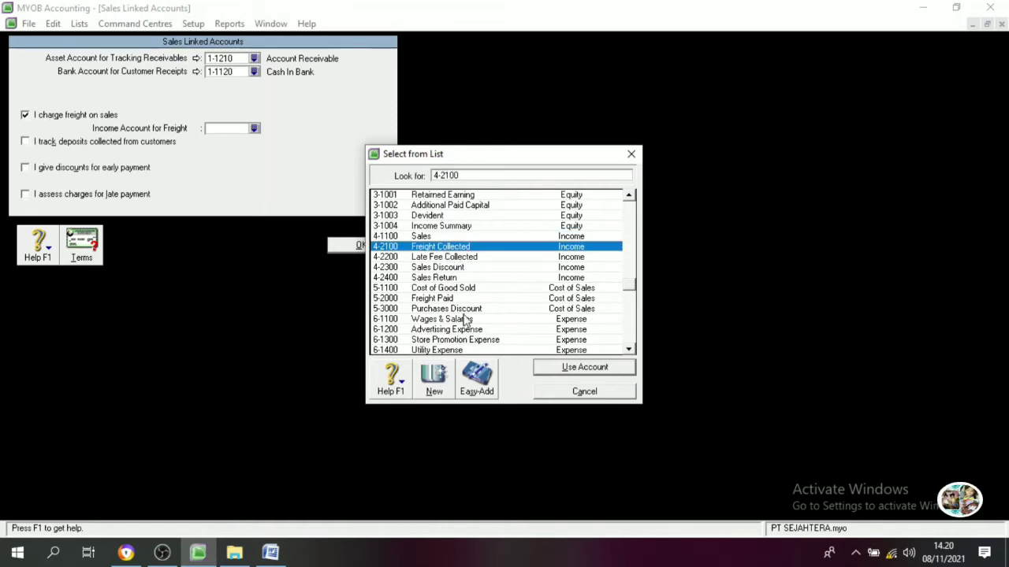
left_click(569, 369)
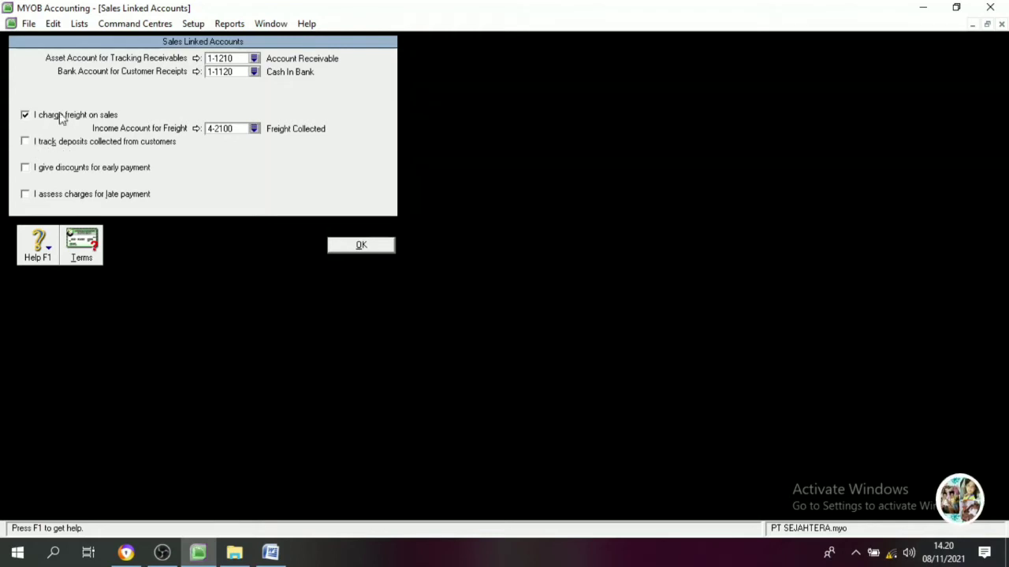
Enable discounts for early payment in the sales linked accounts and link them to account 4-2300 Sales Discount.
left_click(26, 168)
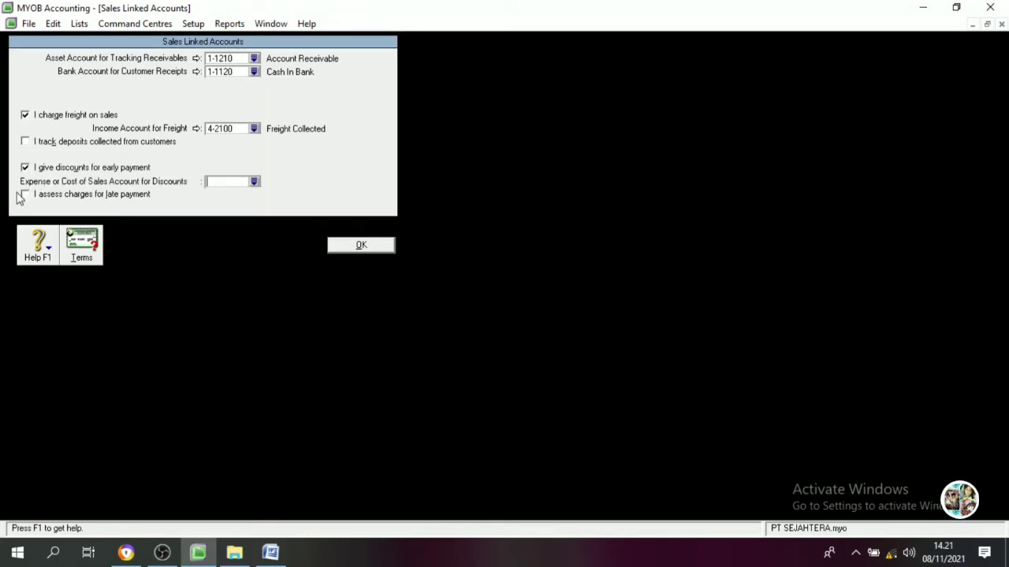
left_click(254, 181)
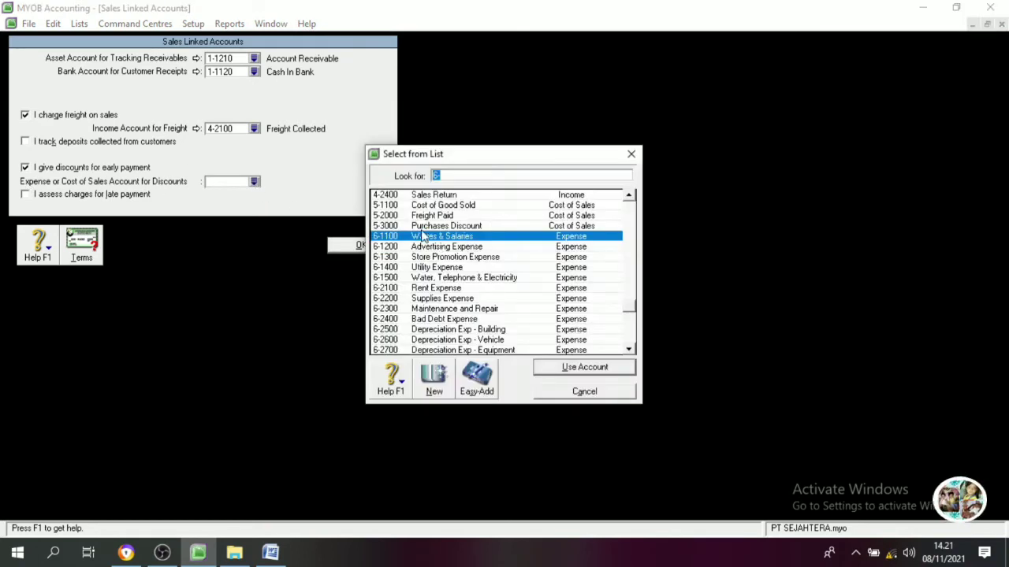
scroll(425, 225, "up", 1)
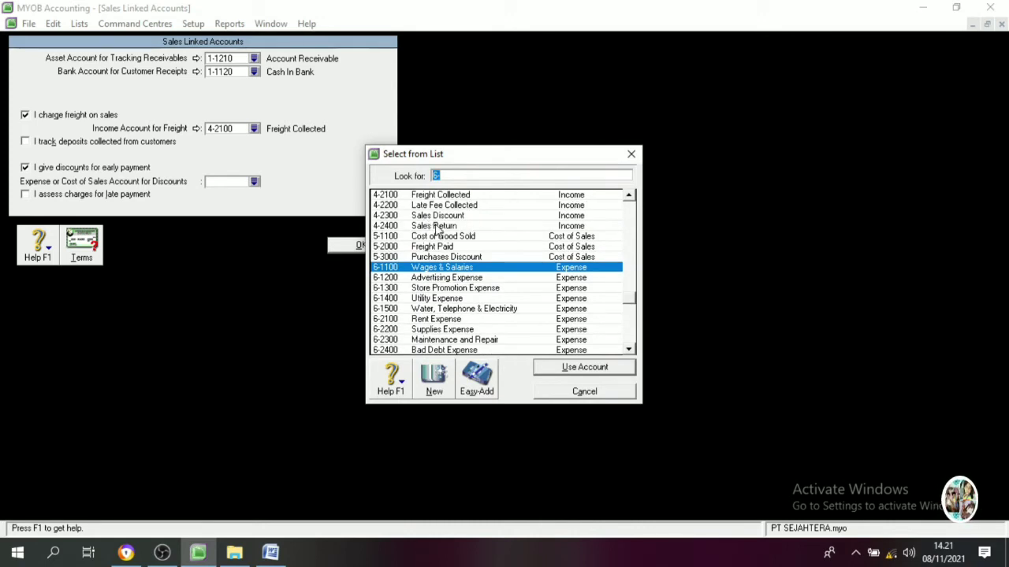
left_click(441, 218)
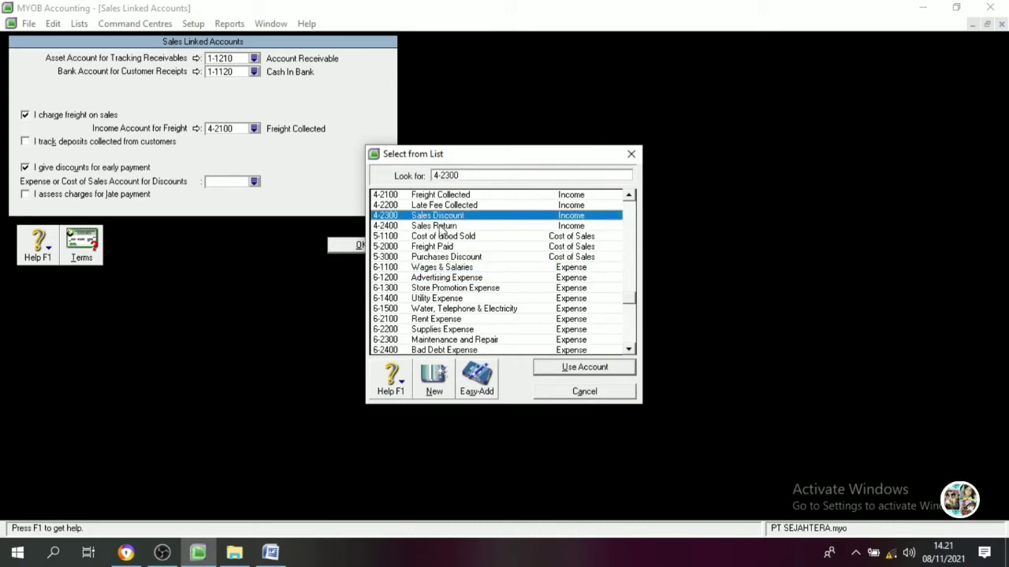
scroll(434, 240, "up", 1)
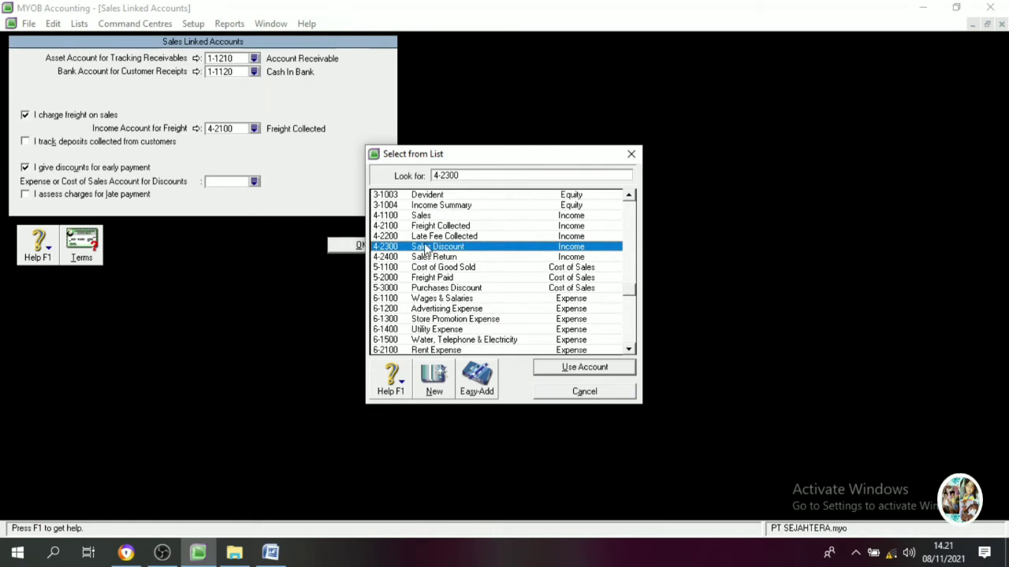
left_click(574, 371)
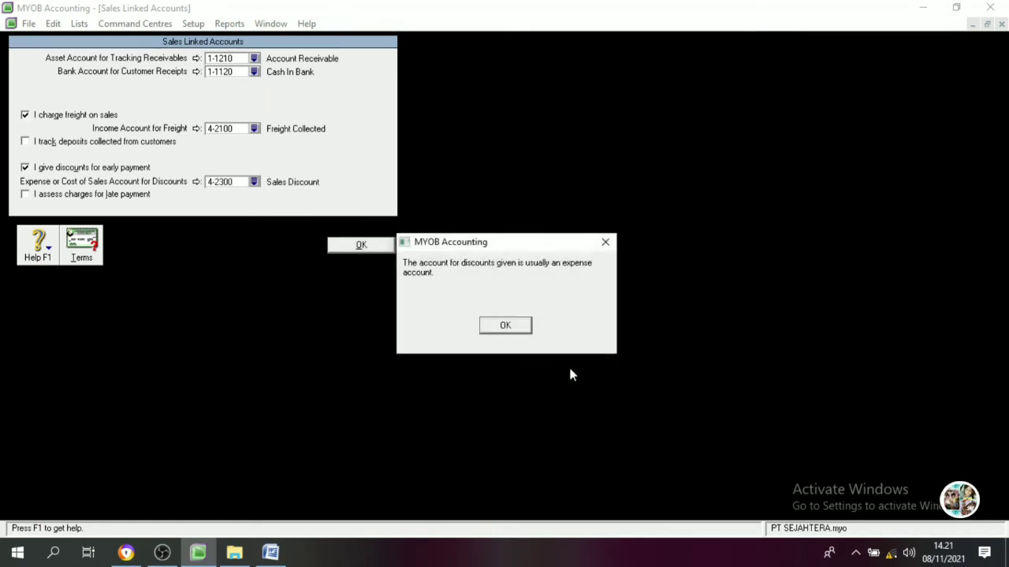
left_click(514, 326)
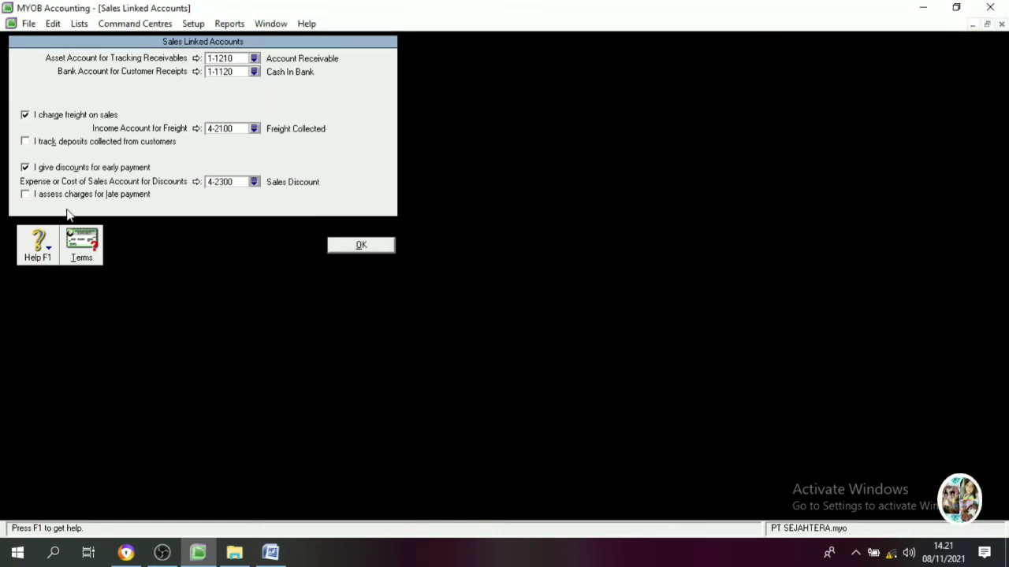
Enable charges for late payment on sales, link them to income account 4-2200 Late Fee Collected, and close the sales linked accounts.
left_click(26, 195)
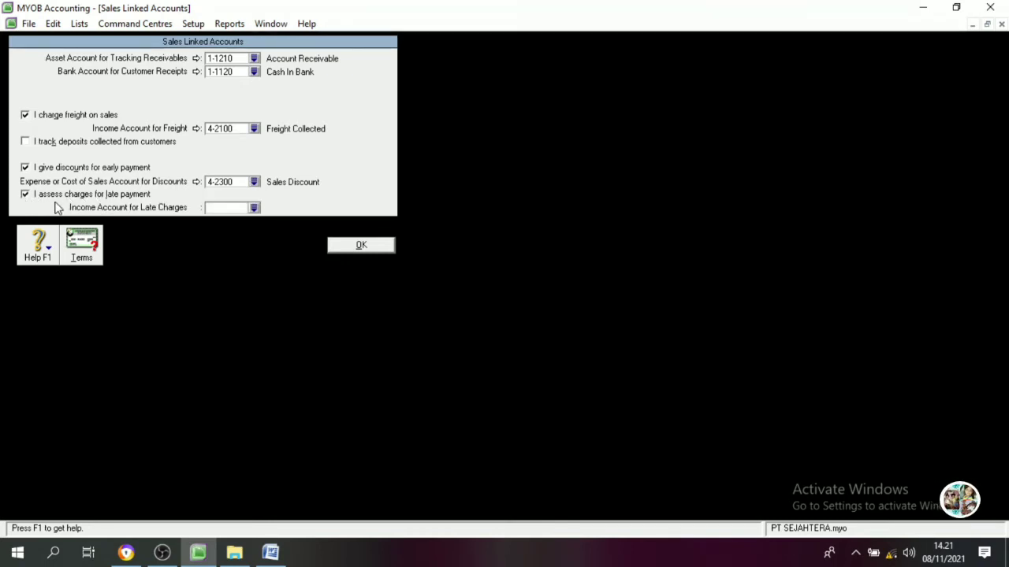
left_click(254, 208)
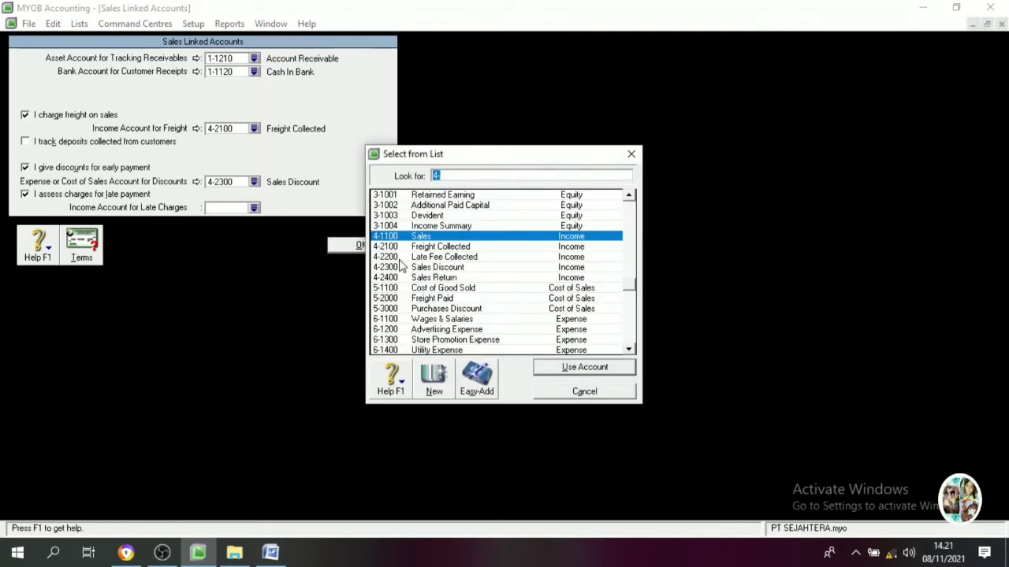
type("4-2200")
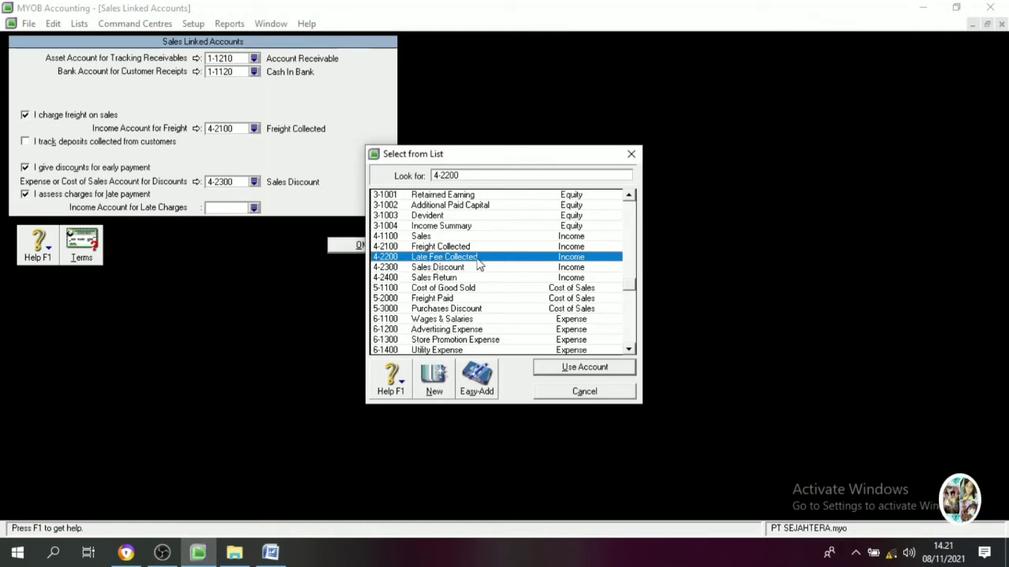
left_click(561, 371)
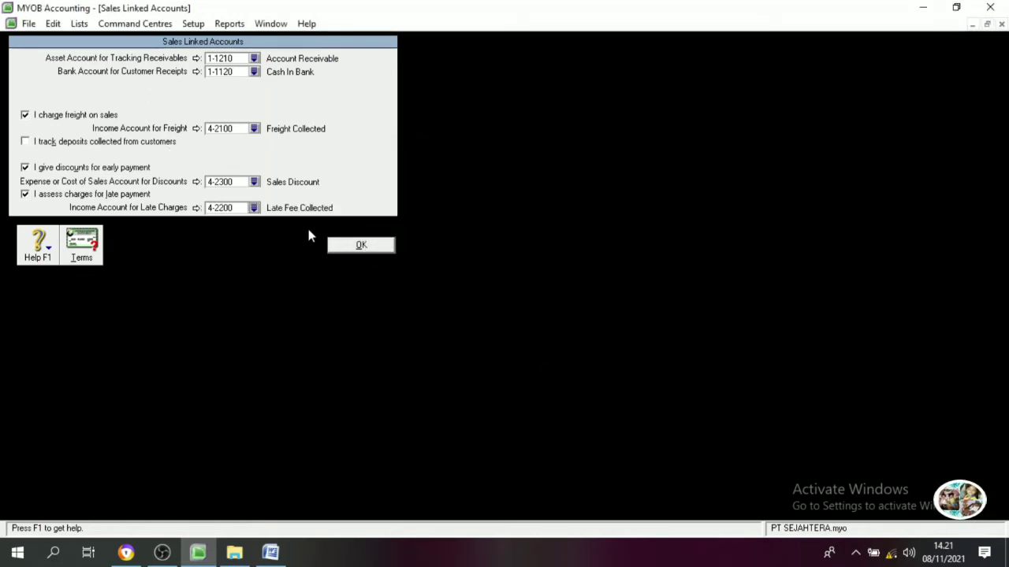
left_click(357, 246)
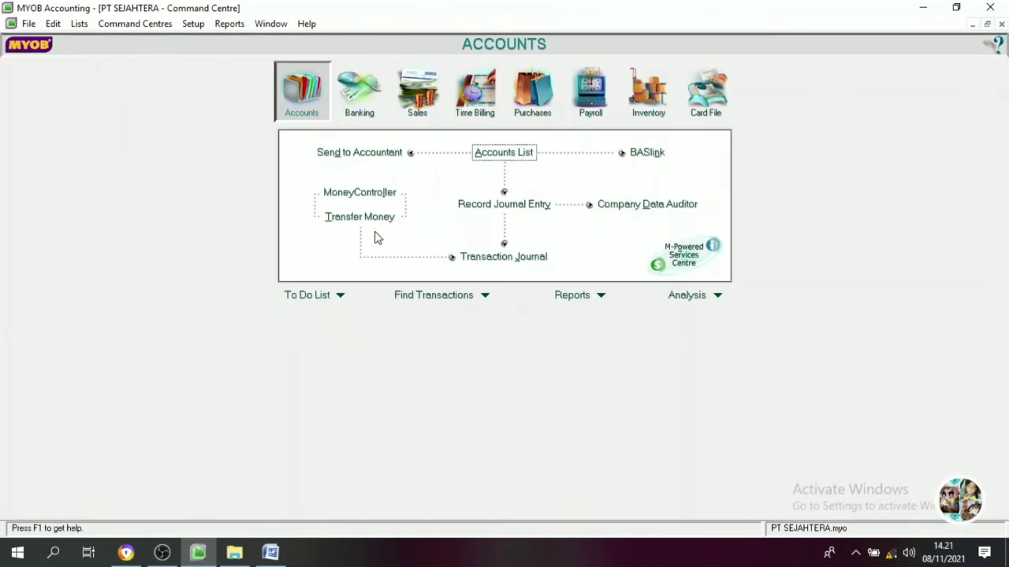
In the purchases linked accounts, enable paying freight on purchases and link it to cost of sales account 5-2000 Freight Paid.
left_click(192, 24)
mouse_move(311, 79)
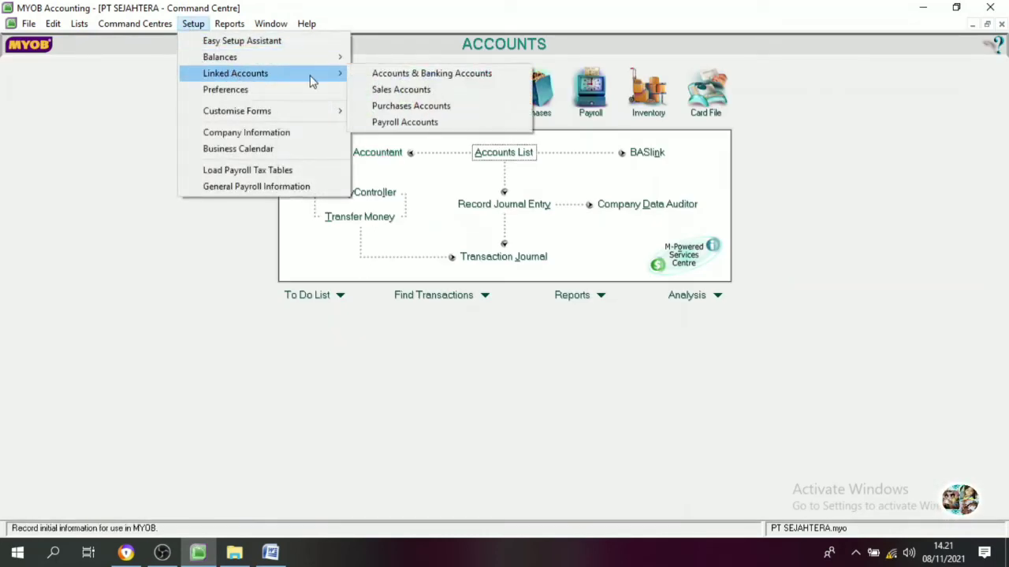
left_click(409, 107)
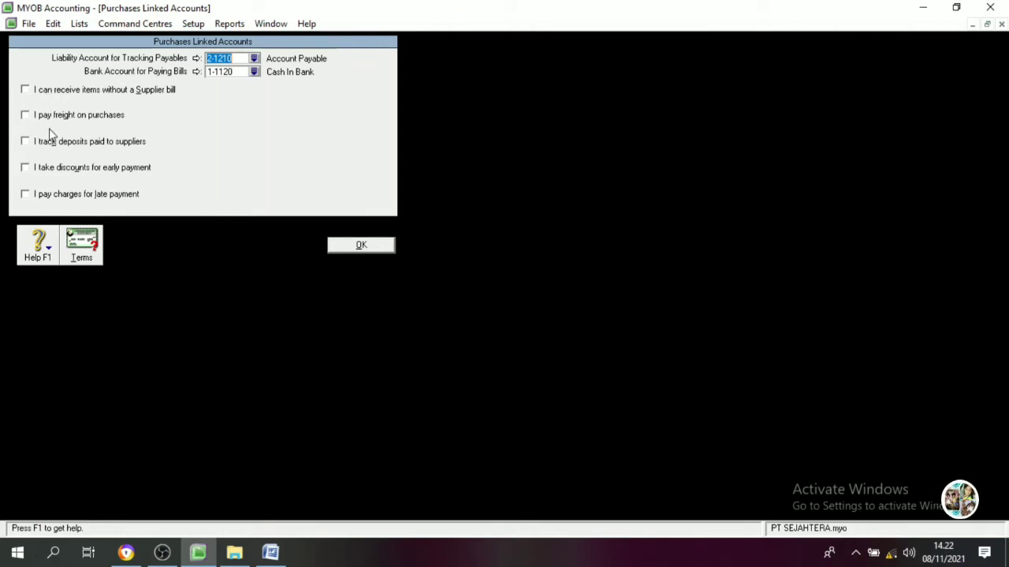
left_click(25, 115)
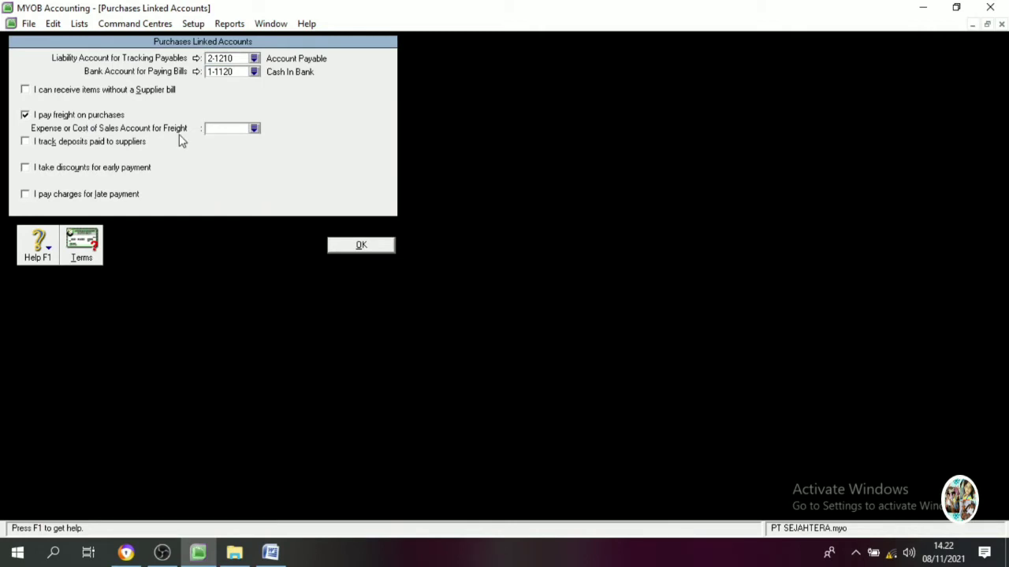
left_click(254, 129)
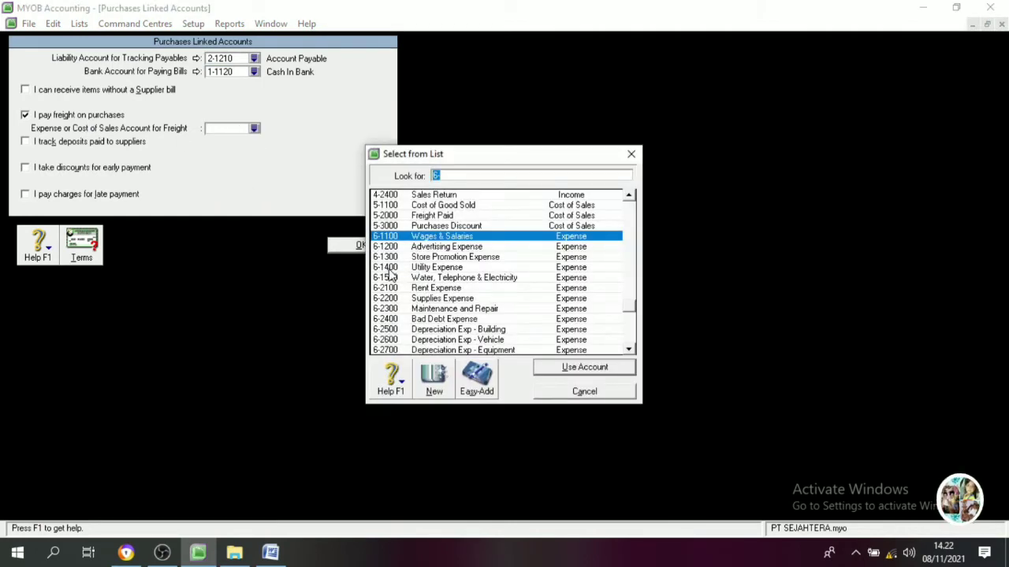
left_click(443, 216)
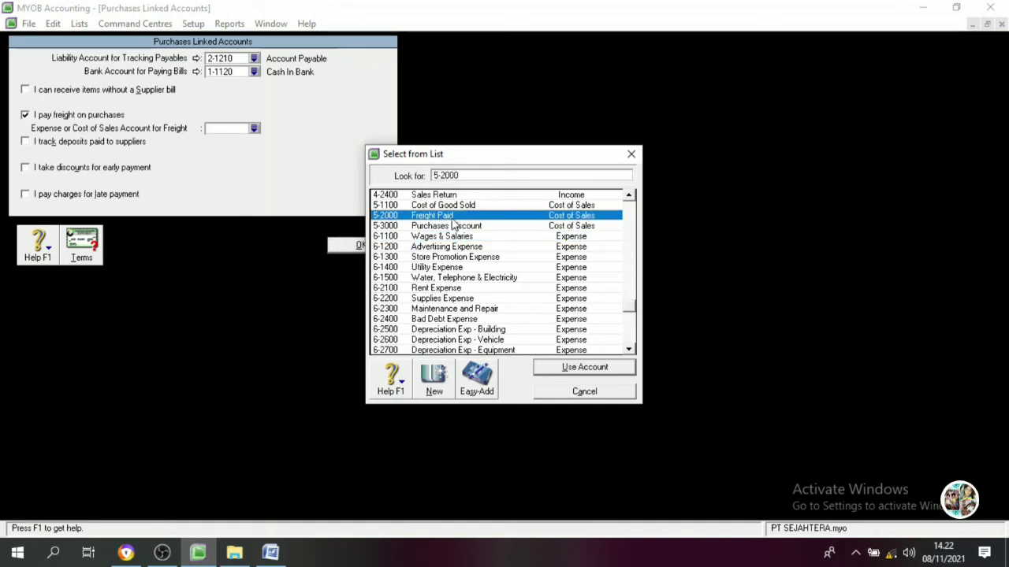
left_click(584, 368)
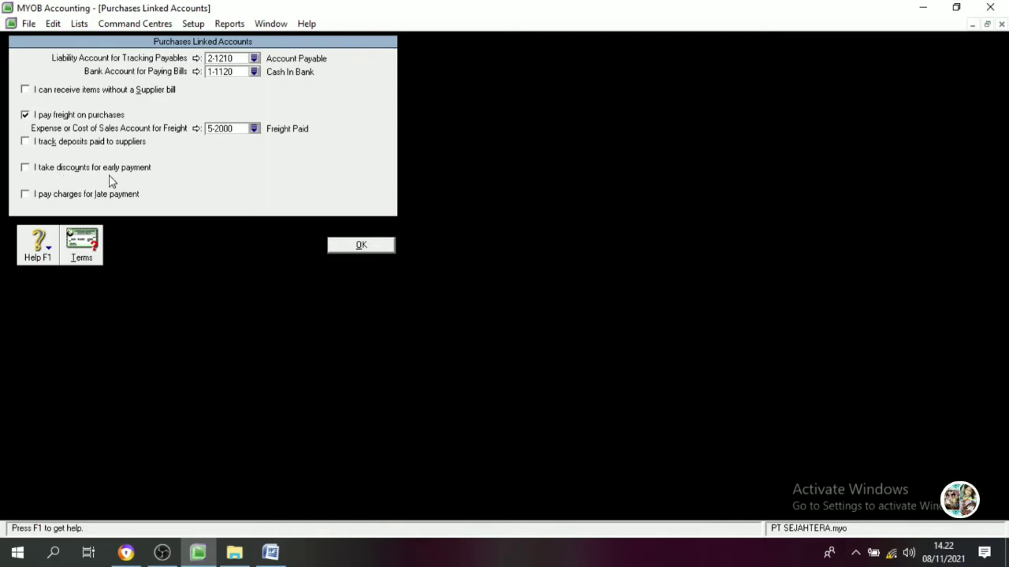
Enable taking discounts for early payment on purchases and link them to account 5-3000 Purchases Discount.
left_click(33, 172)
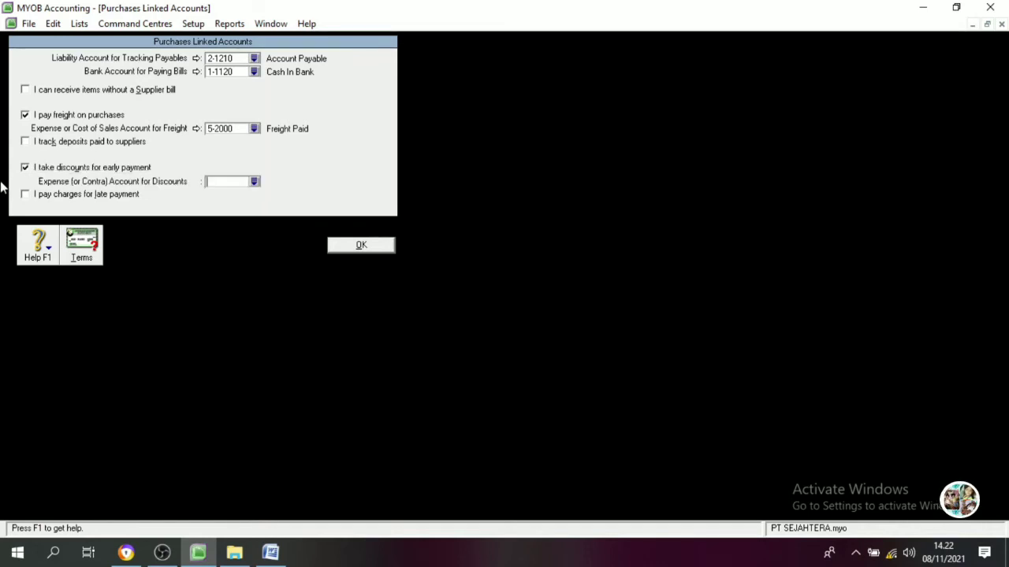
left_click(254, 185)
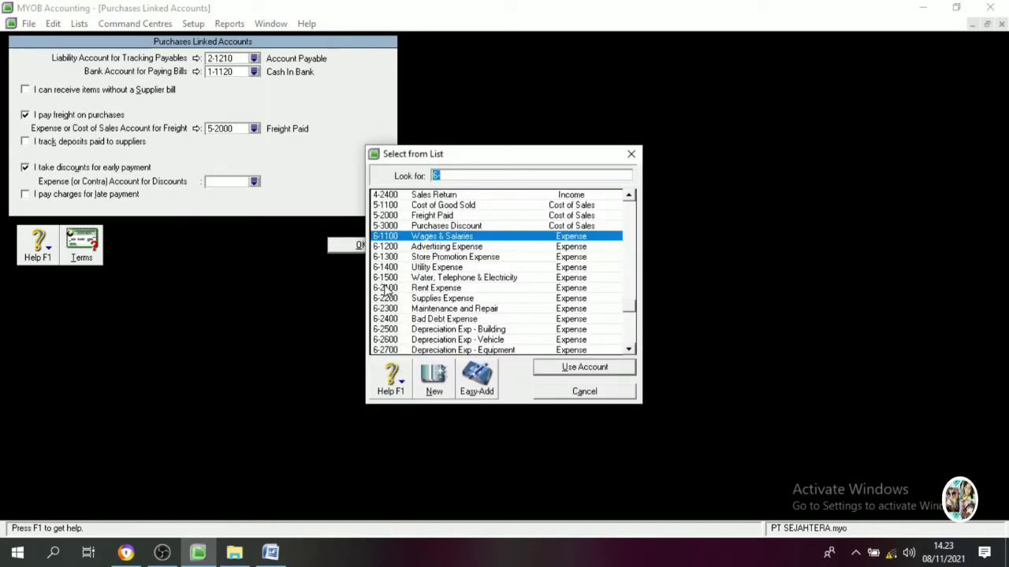
left_click(452, 226)
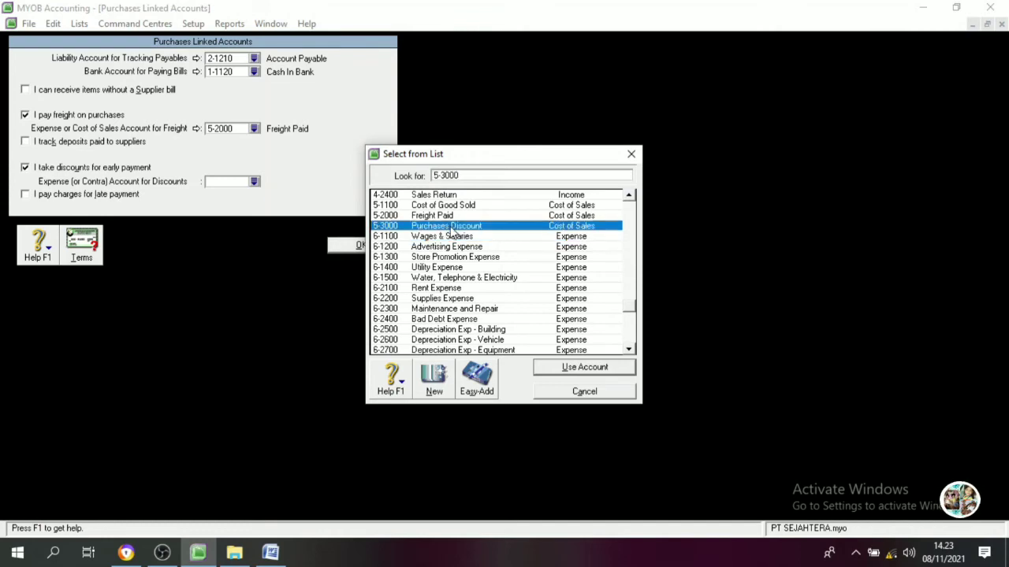
left_click(601, 369)
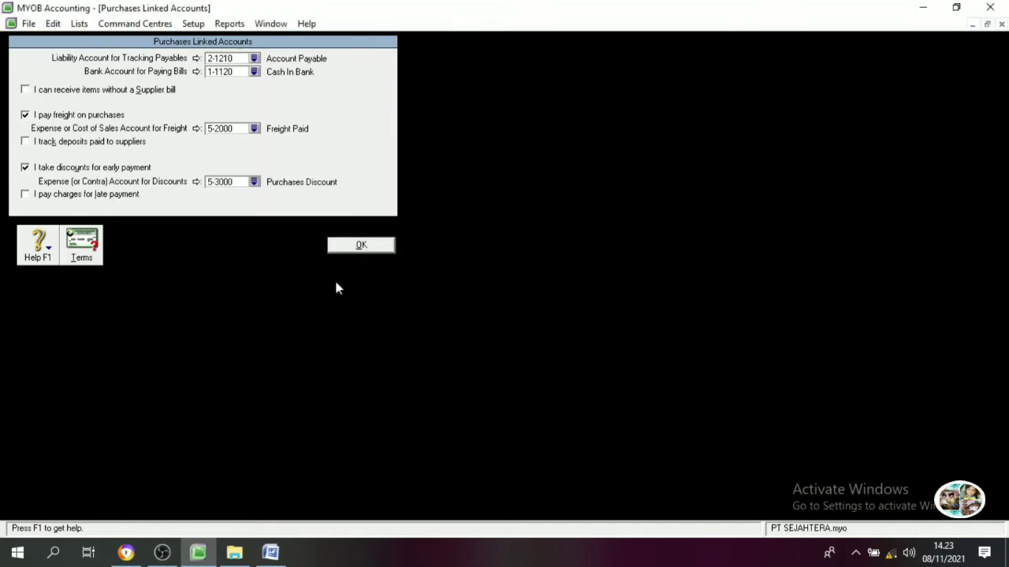
Enable paying late payment charges on purchases, link them to account 6-2900 Late Fee Expense, and close the purchases linked accounts.
left_click(26, 197)
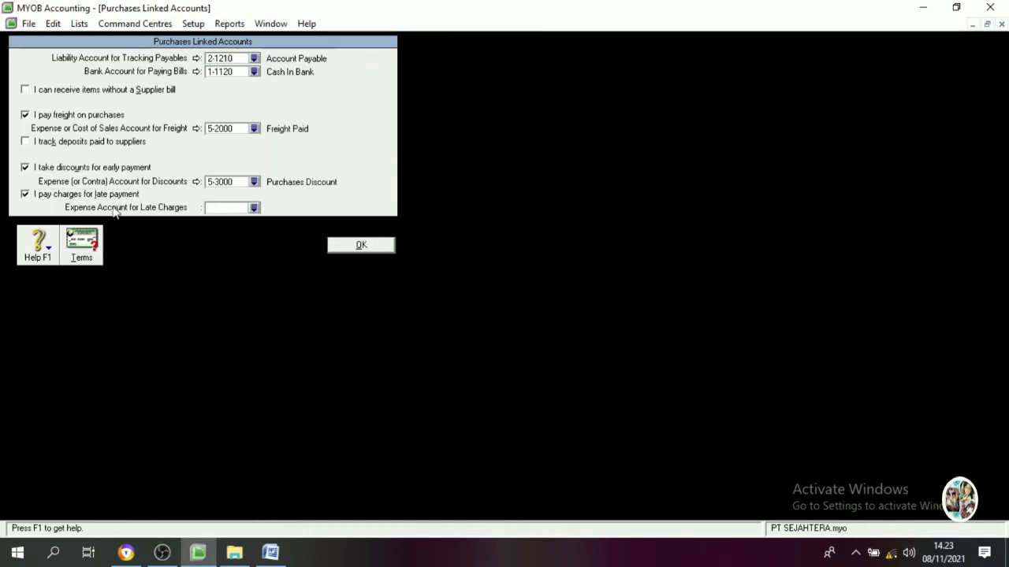
left_click(253, 208)
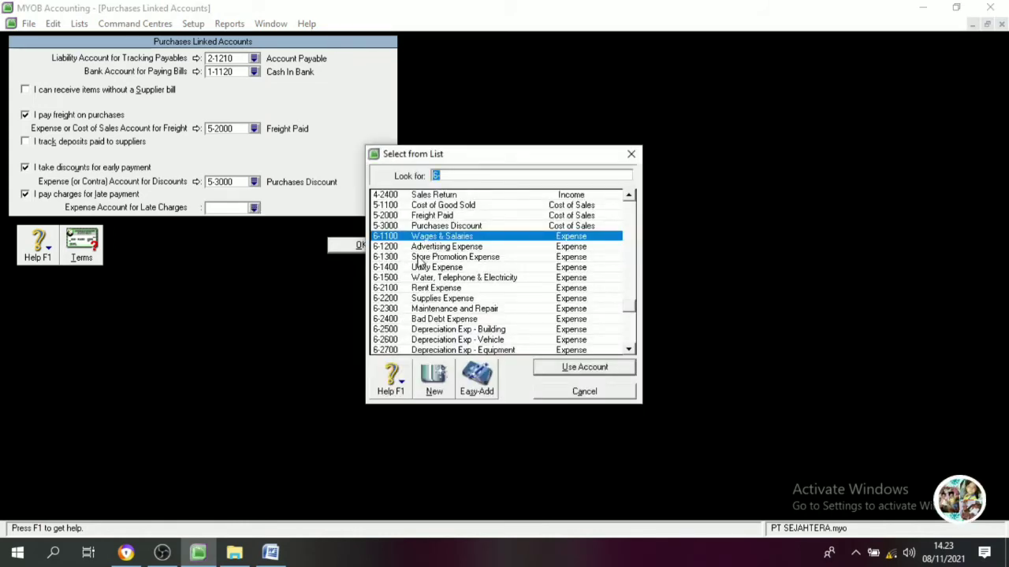
scroll(422, 267, "down", 1)
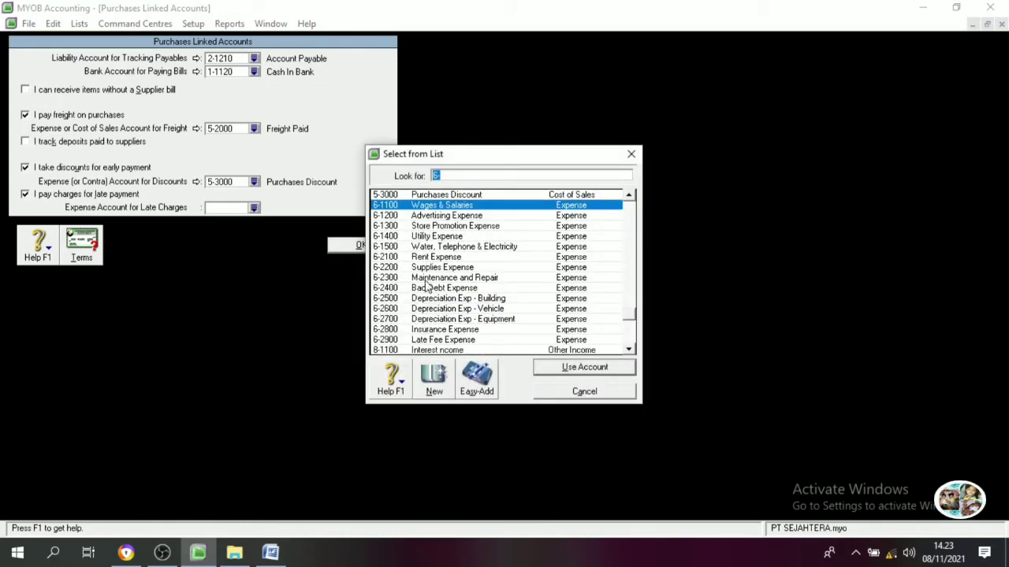
left_click(468, 341)
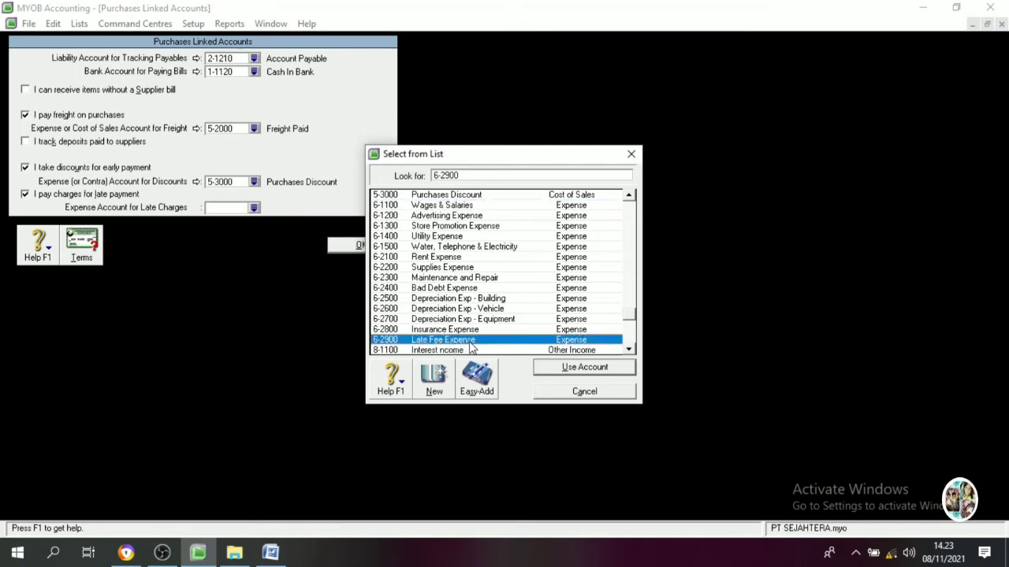
left_click(584, 370)
left_click(366, 246)
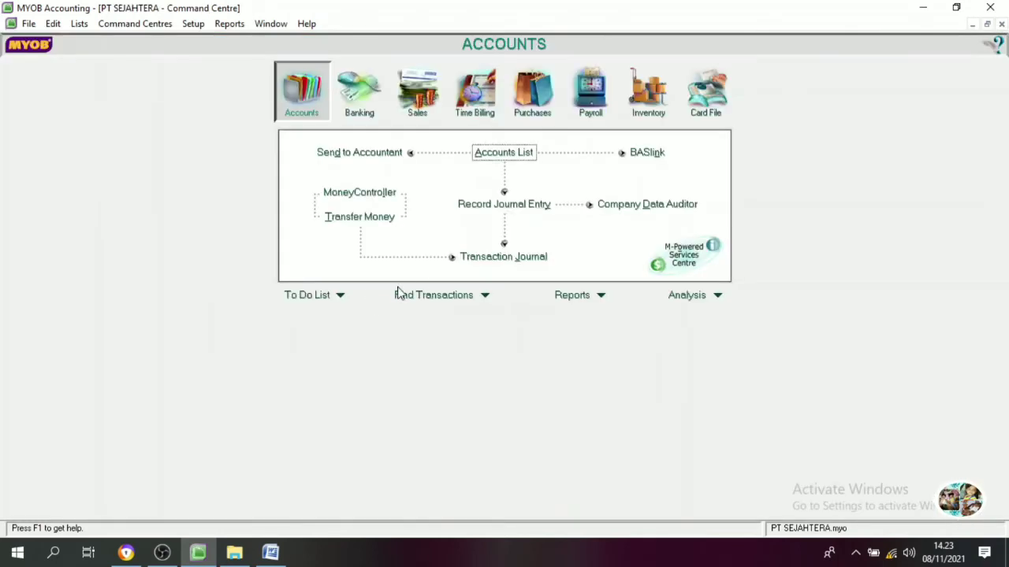
left_click(193, 24)
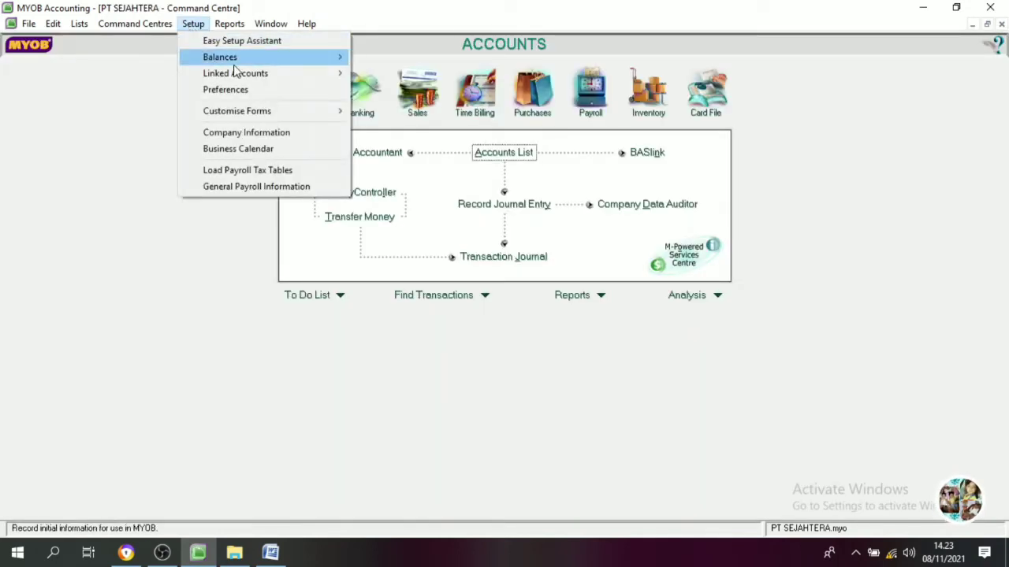
mouse_move(234, 74)
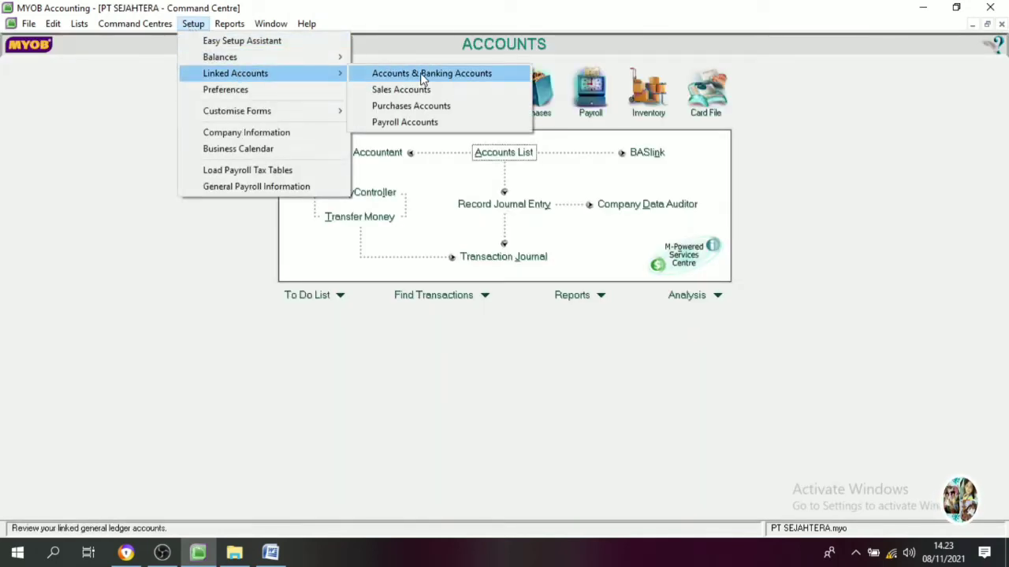
left_click(365, 361)
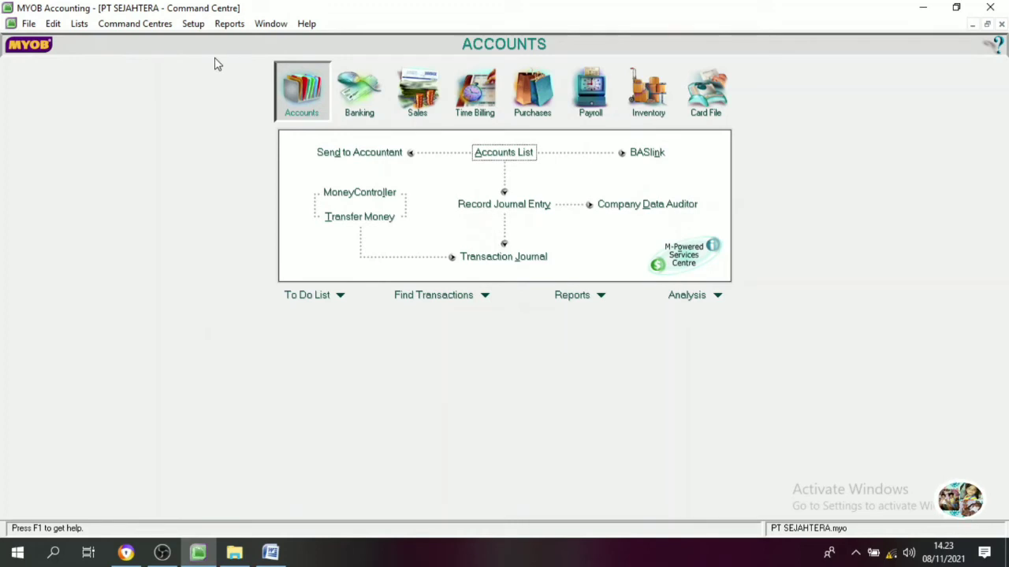
Open the company preferences and look through all categories from System to Security, ending back on the System settings.
left_click(189, 25)
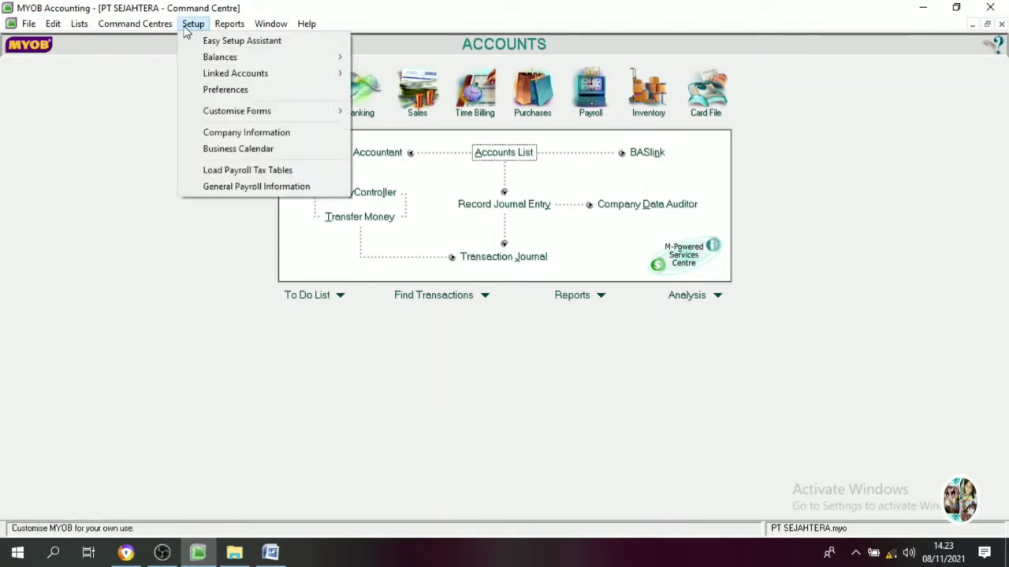
left_click(233, 89)
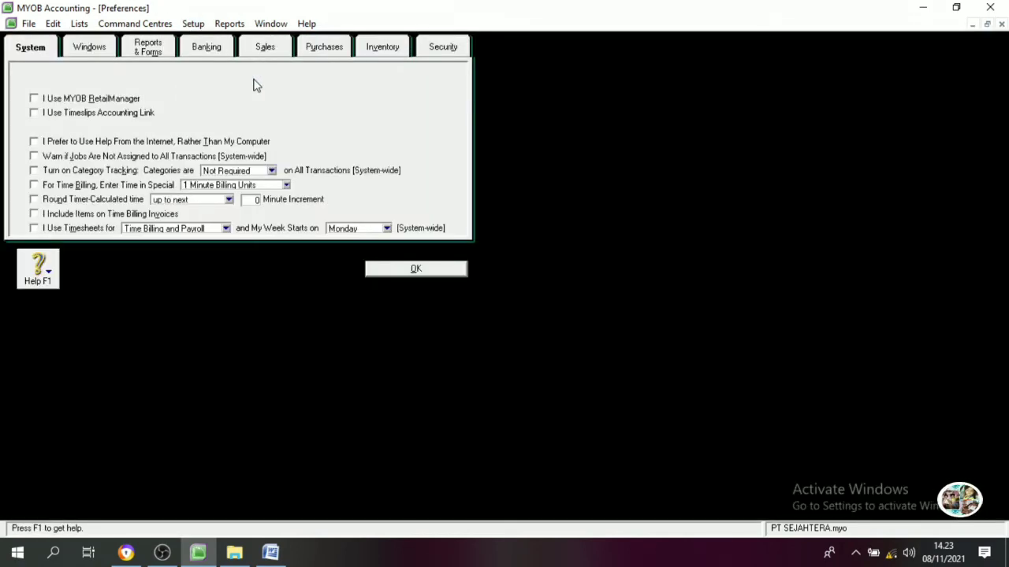
left_click(80, 44)
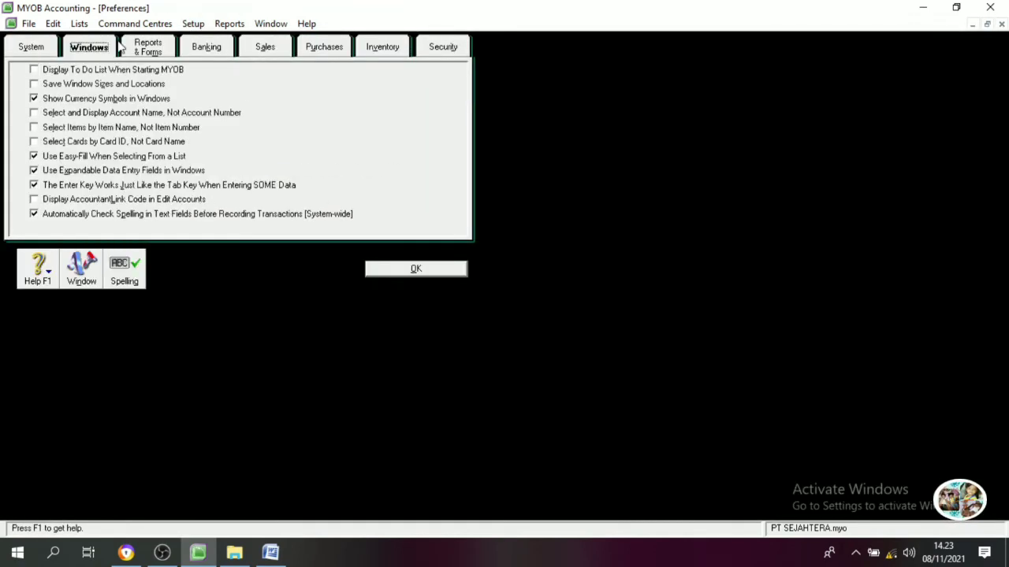
left_click(145, 49)
left_click(213, 52)
left_click(265, 52)
left_click(317, 52)
left_click(391, 53)
left_click(440, 52)
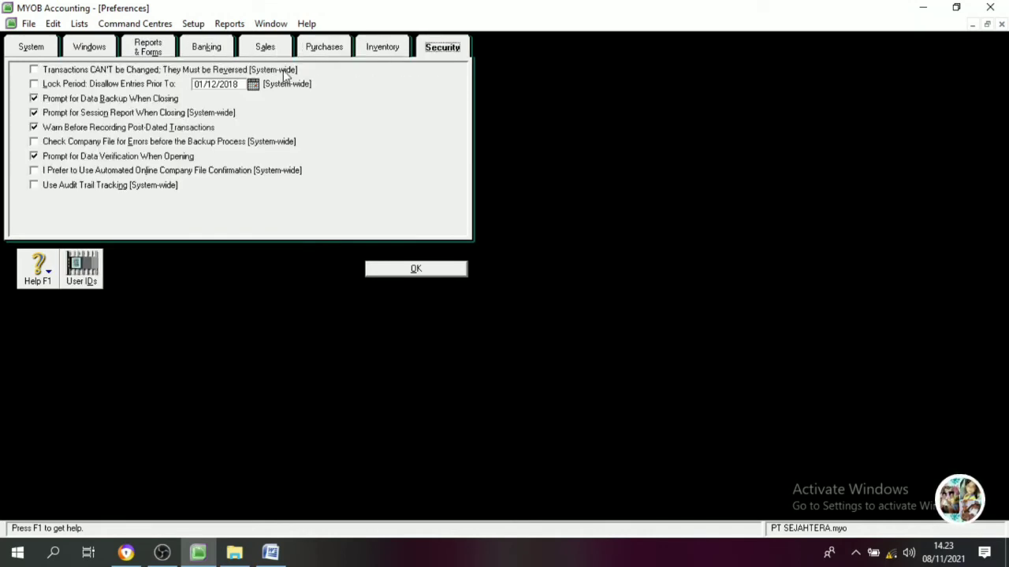
left_click(31, 50)
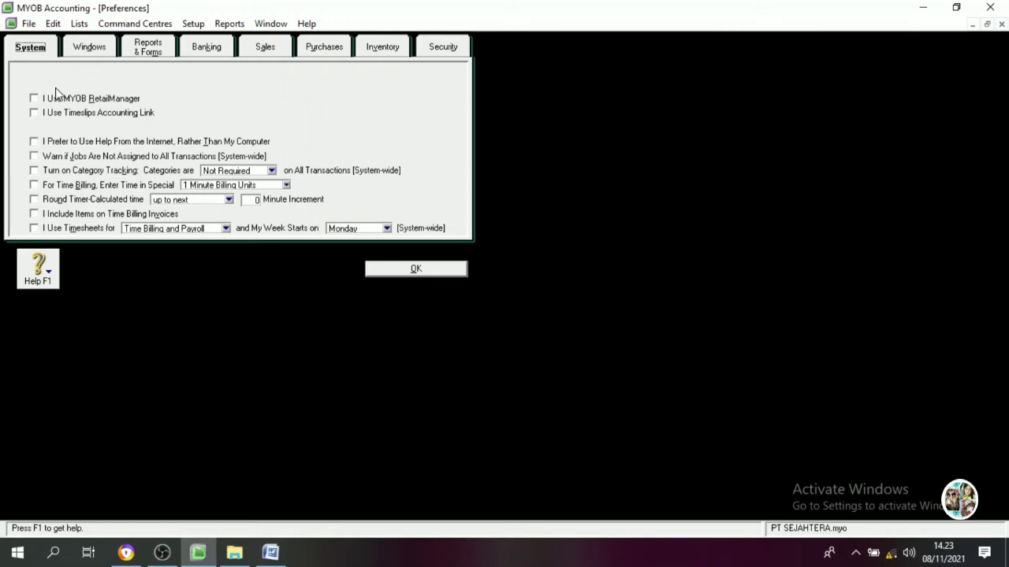
In the Windows preferences, turn off showing currency symbols in windows and automatic spell checking before recording transactions.
left_click(87, 52)
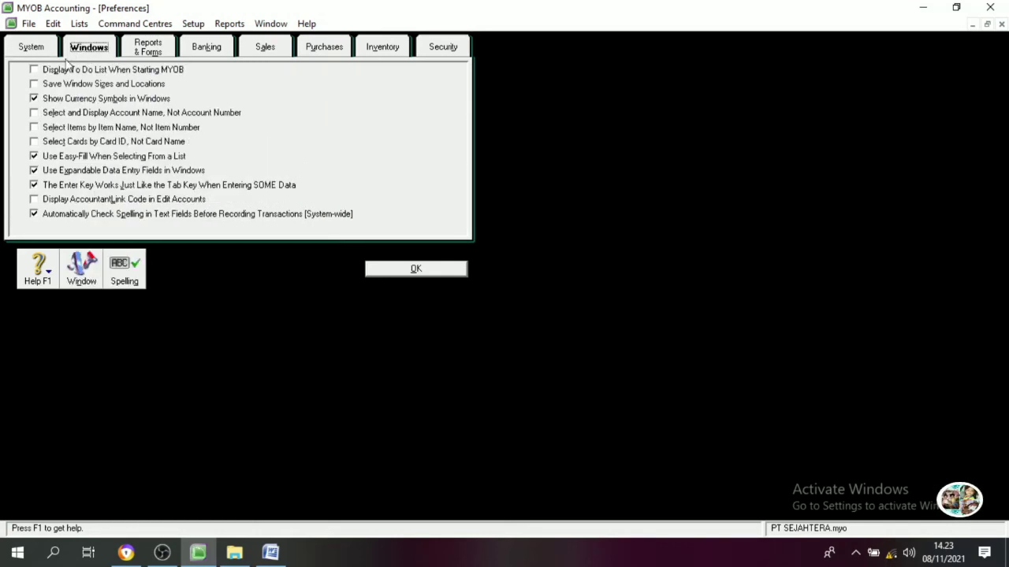
left_click(48, 101)
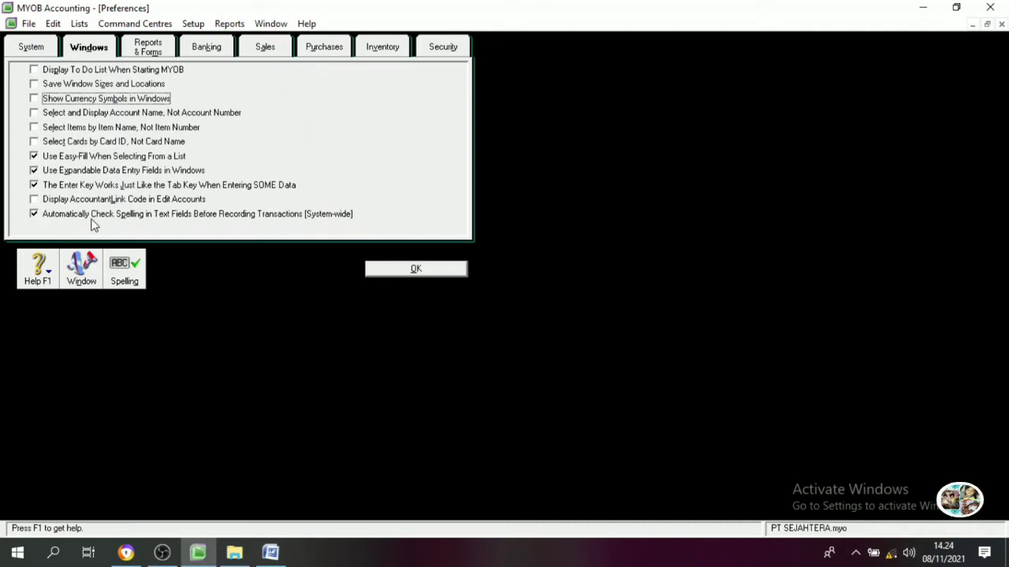
left_click(39, 219)
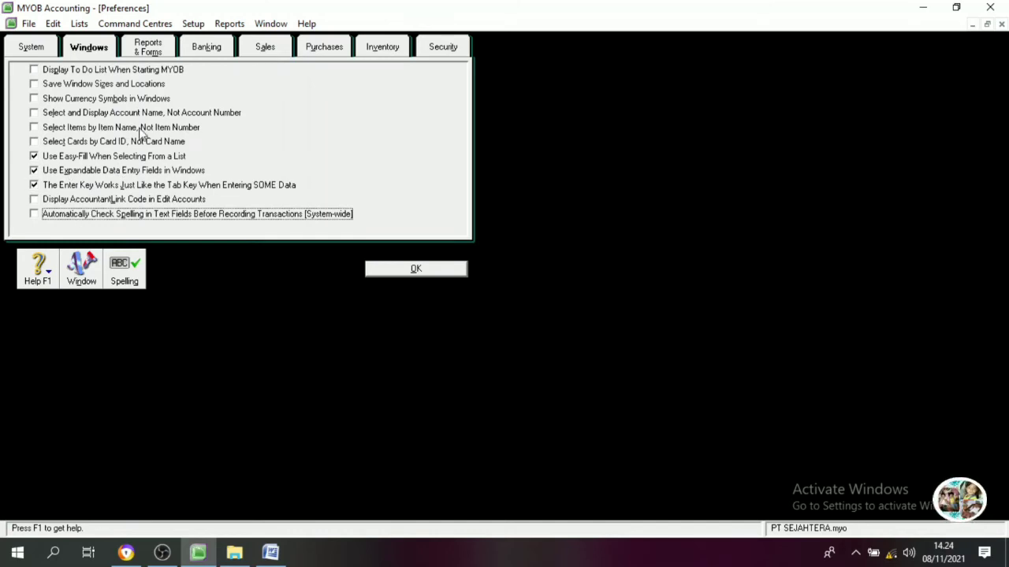
In the Reports & Forms preferences, turn off currency symbols in both reports and forms.
left_click(154, 52)
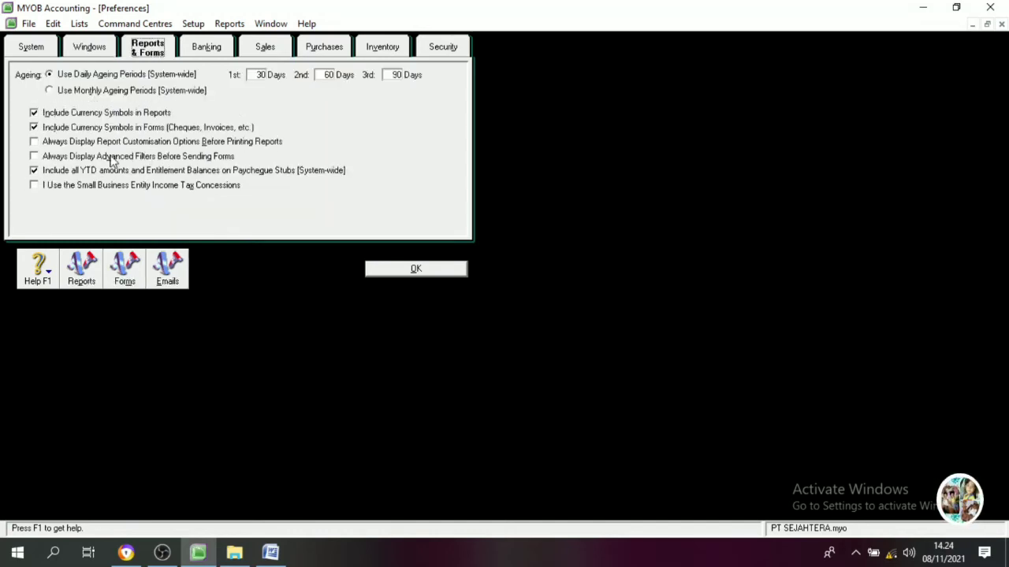
left_click(40, 116)
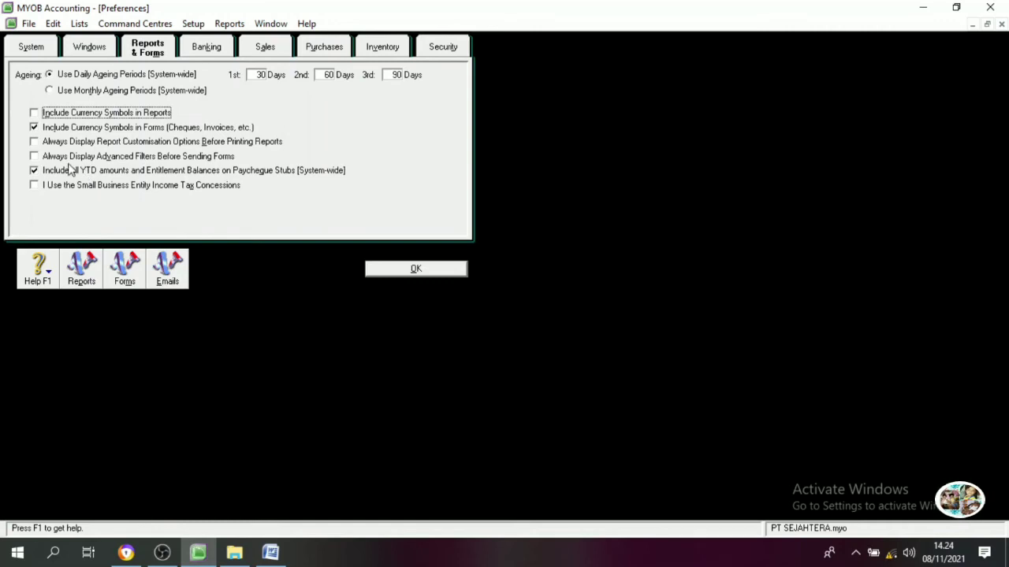
left_click(34, 128)
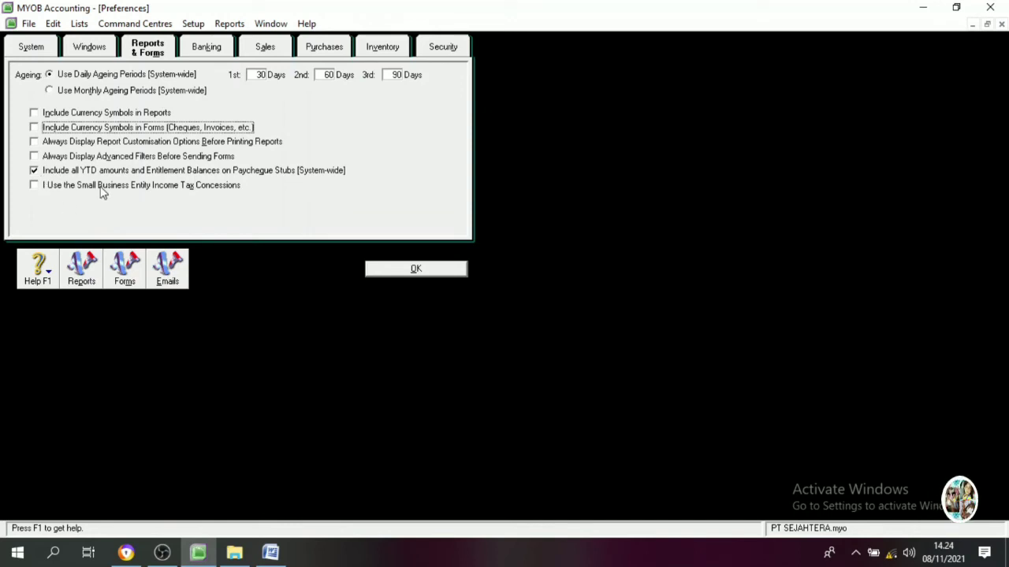
In the Banking preferences, turn off displaying payee rather than memo in registers and enable the warning for duplicate cheque numbers.
left_click(212, 49)
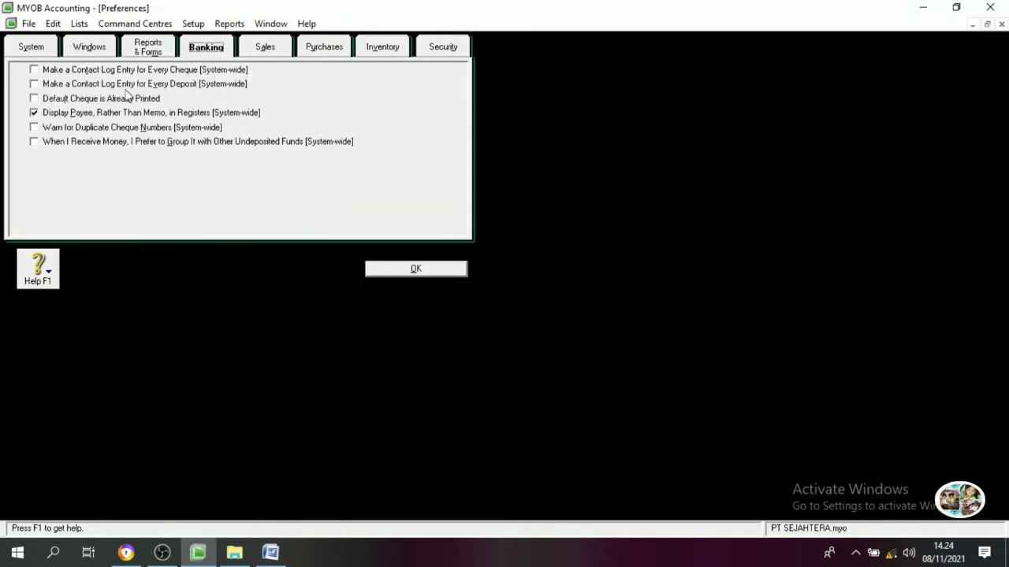
left_click(35, 114)
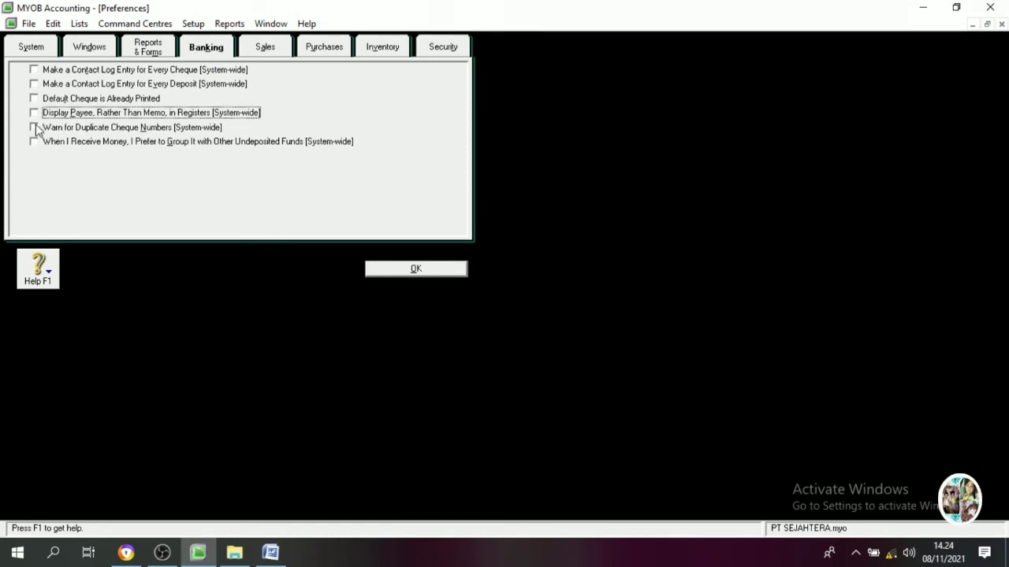
left_click(33, 128)
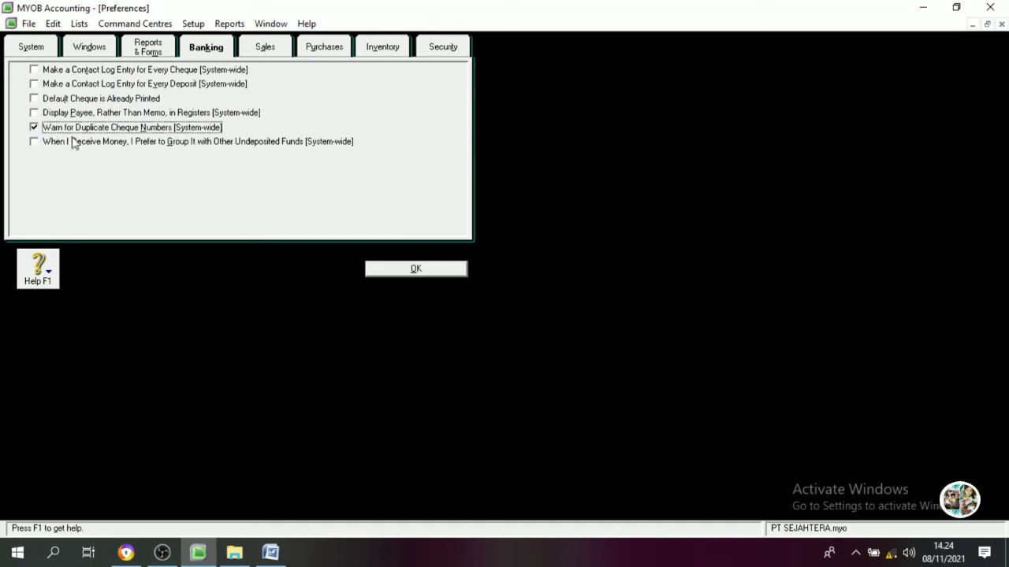
In the Sales preferences, disable the outstanding credit warning, credit limit check and original invoice number on backorders, and enable the duplicate Invoice number warning.
left_click(266, 51)
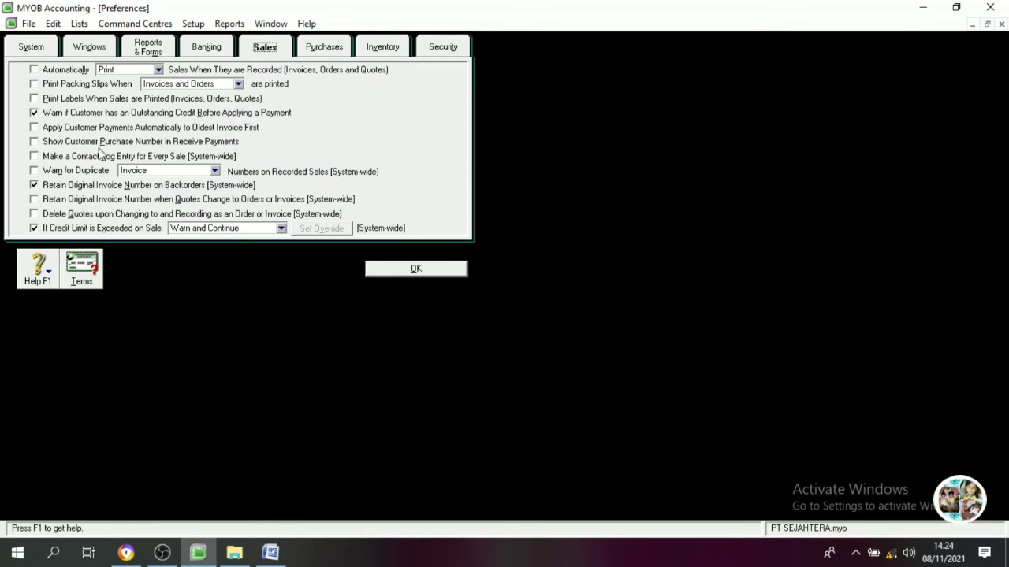
left_click(45, 115)
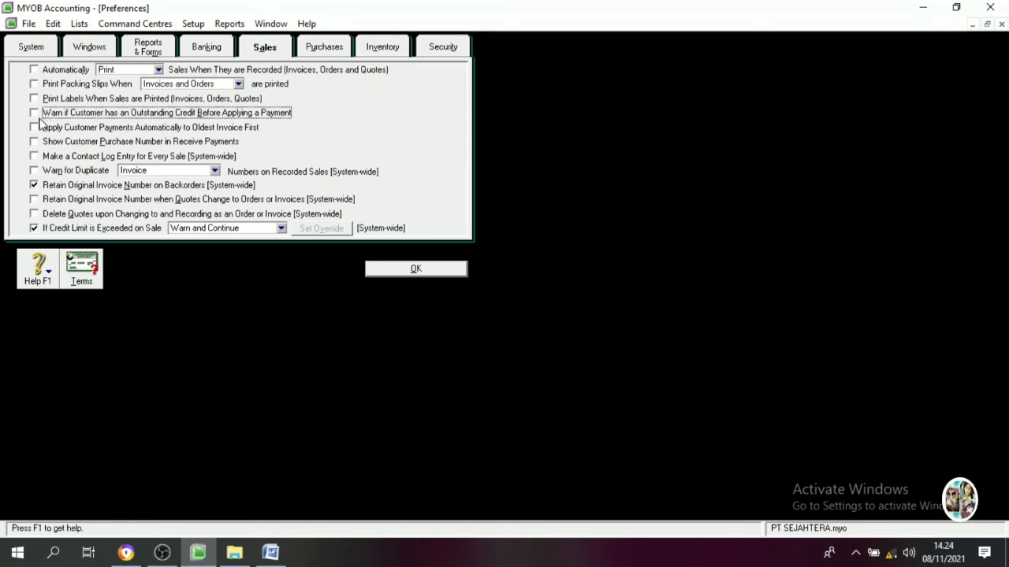
left_click(42, 233)
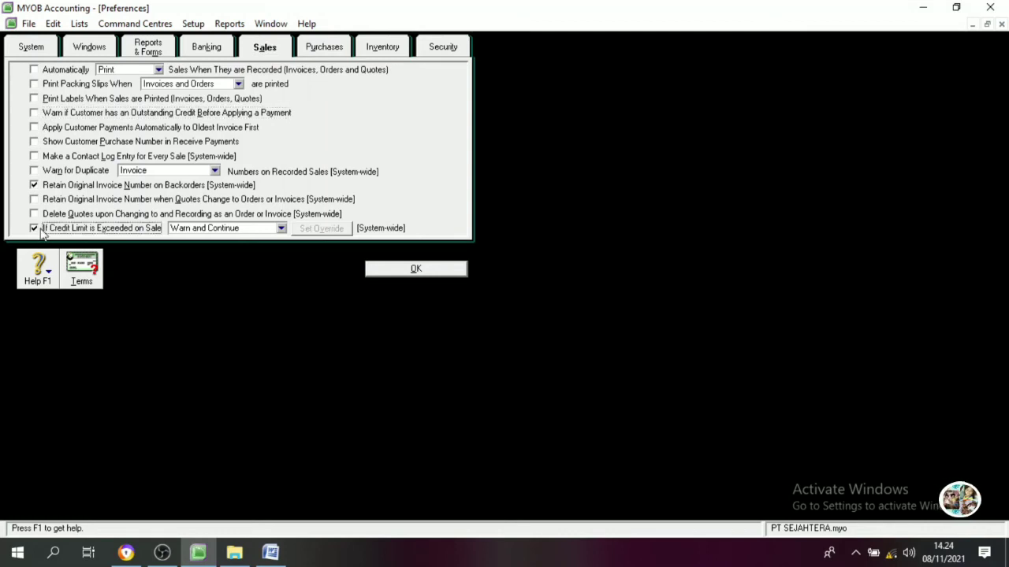
left_click(39, 173)
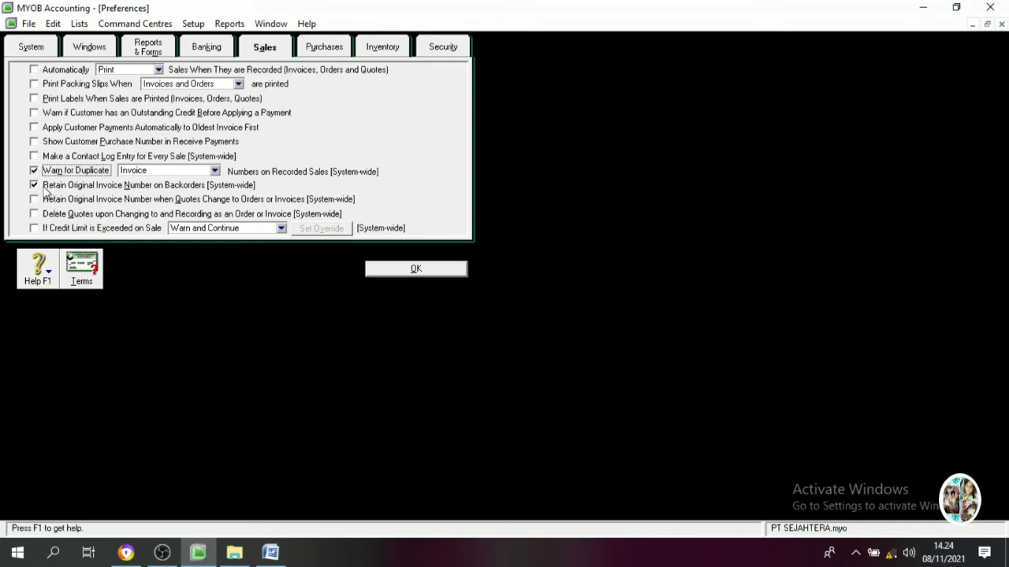
left_click(44, 189)
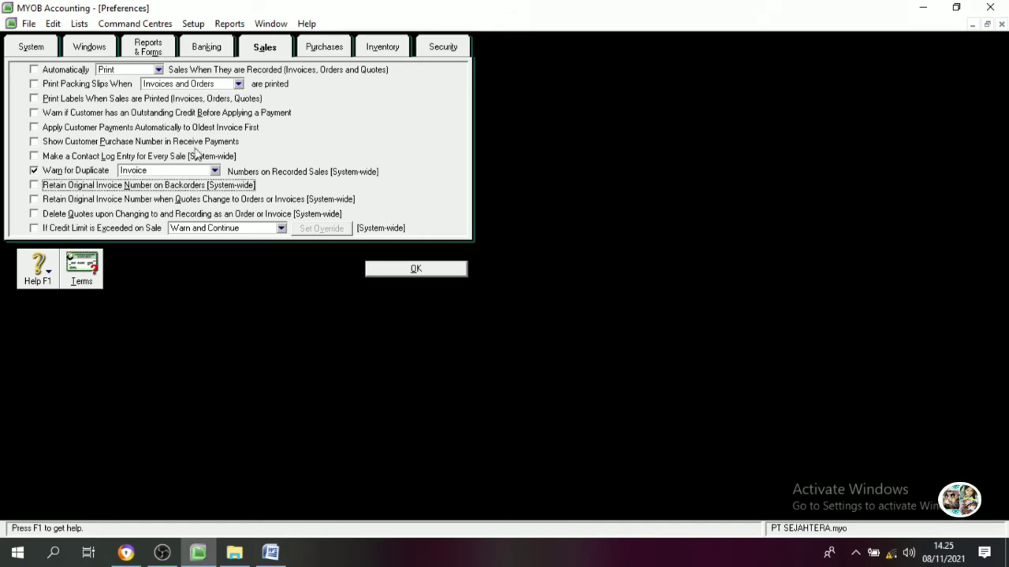
Open the default customer credit terms from the Sales preferences and set payment due to In a Given # of Days.
left_click(81, 281)
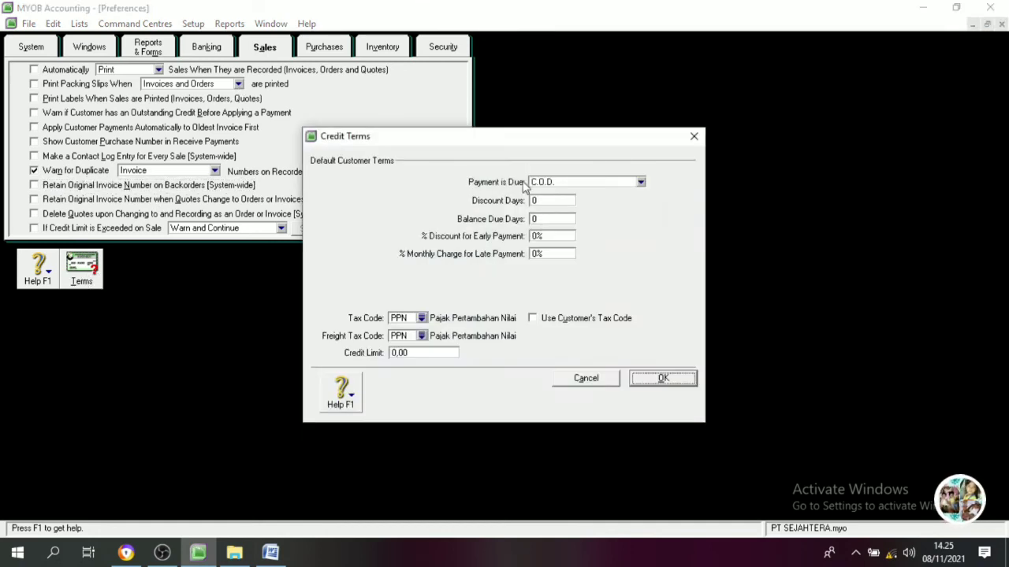
left_click(565, 181)
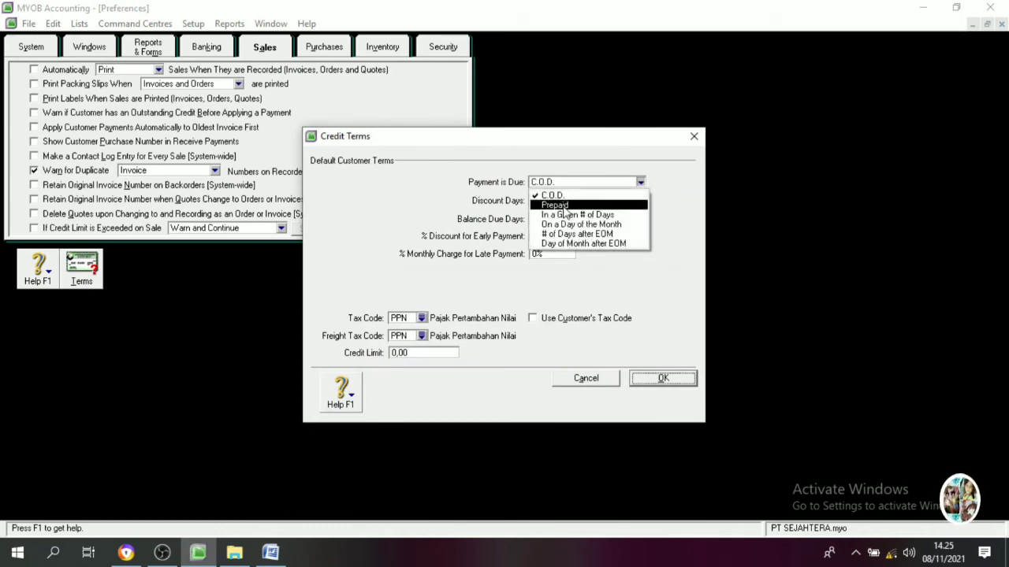
left_click(567, 215)
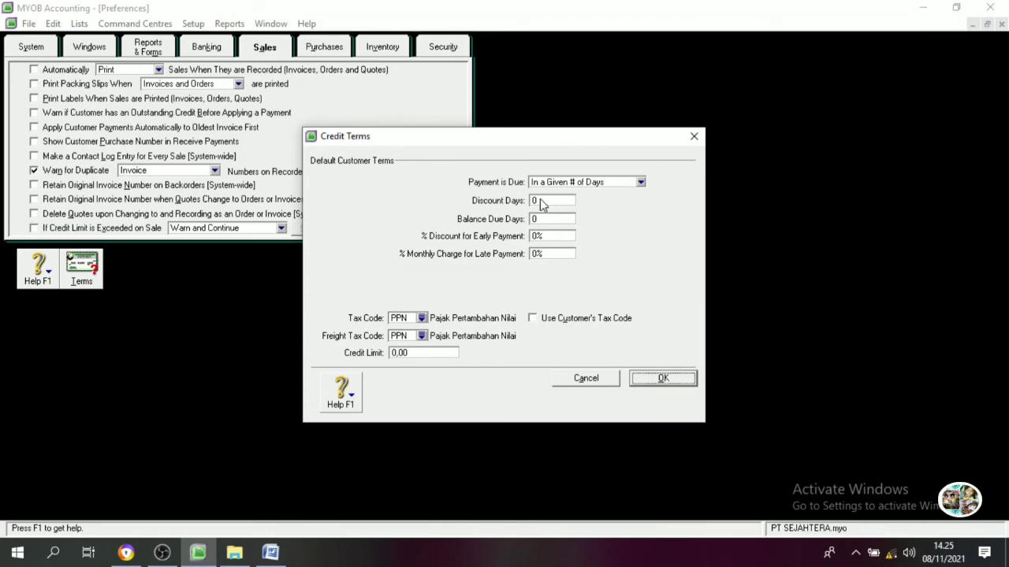
Switch to the Word assignment document and look up the payment terms and late payment penalty in the Penjualan section.
left_click(270, 553)
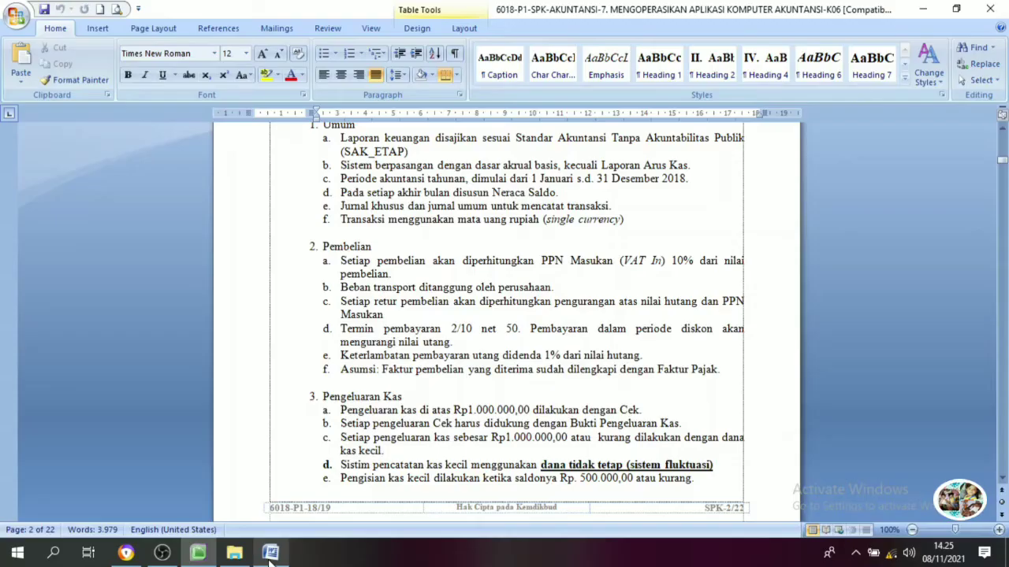
scroll(359, 418, "up", 6)
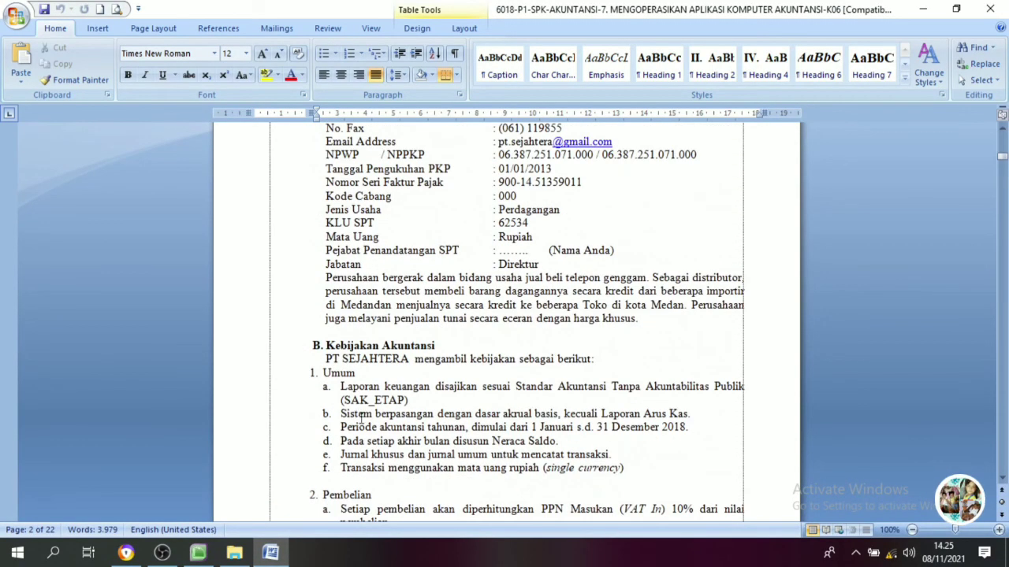
scroll(371, 409, "down", 7)
scroll(394, 353, "down", 7)
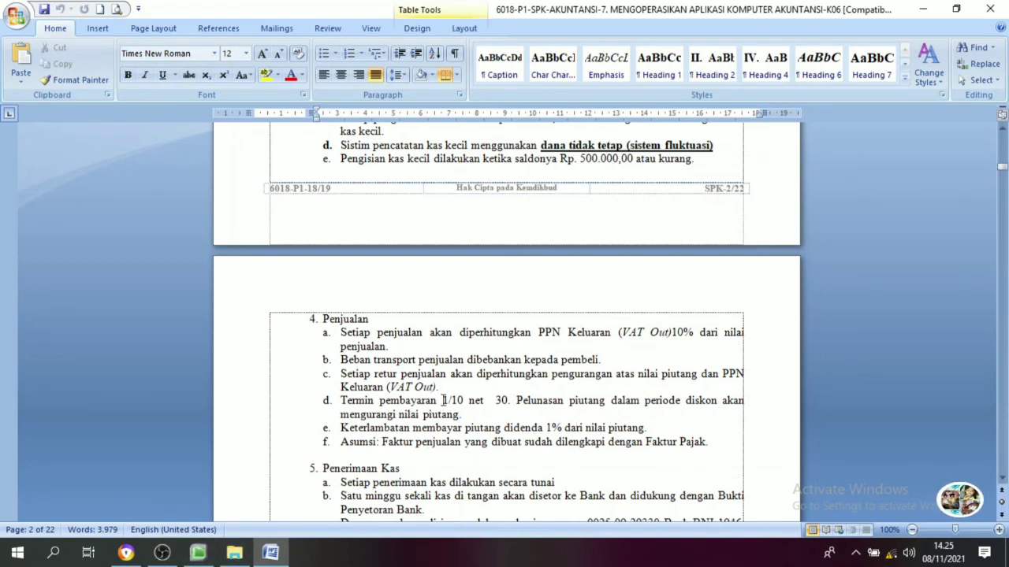
left_click_drag(443, 400, 563, 428)
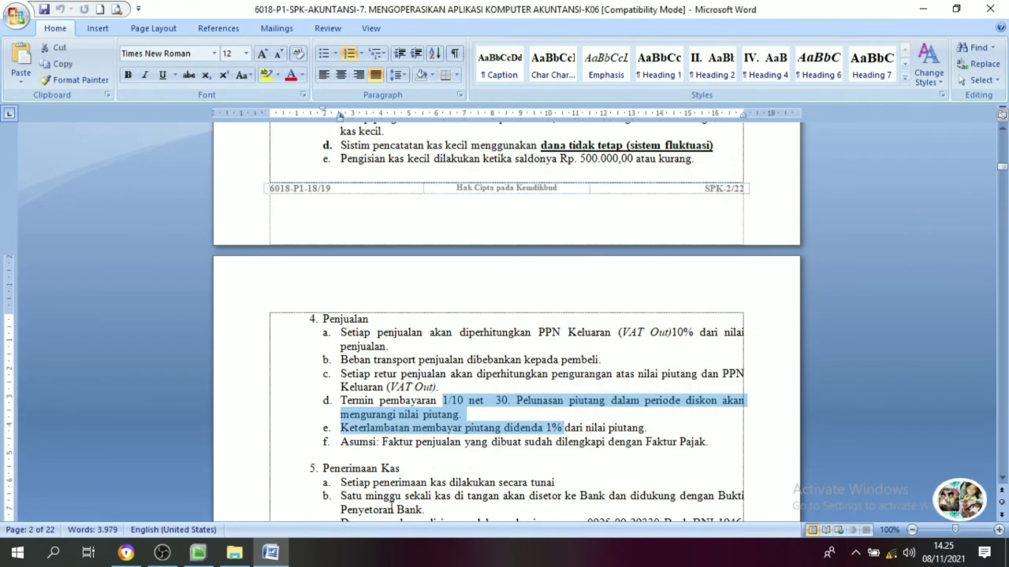
Back in MYOB, set the customer terms to 10 discount days, 30 balance due days, 1% early payment discount and 1% monthly late charge.
left_click(202, 558)
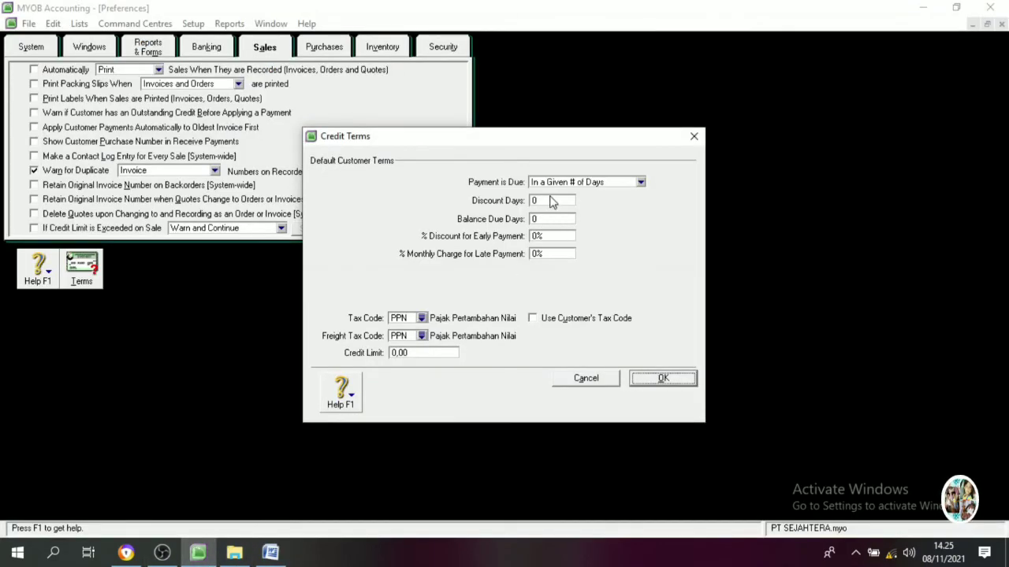
left_click(550, 201)
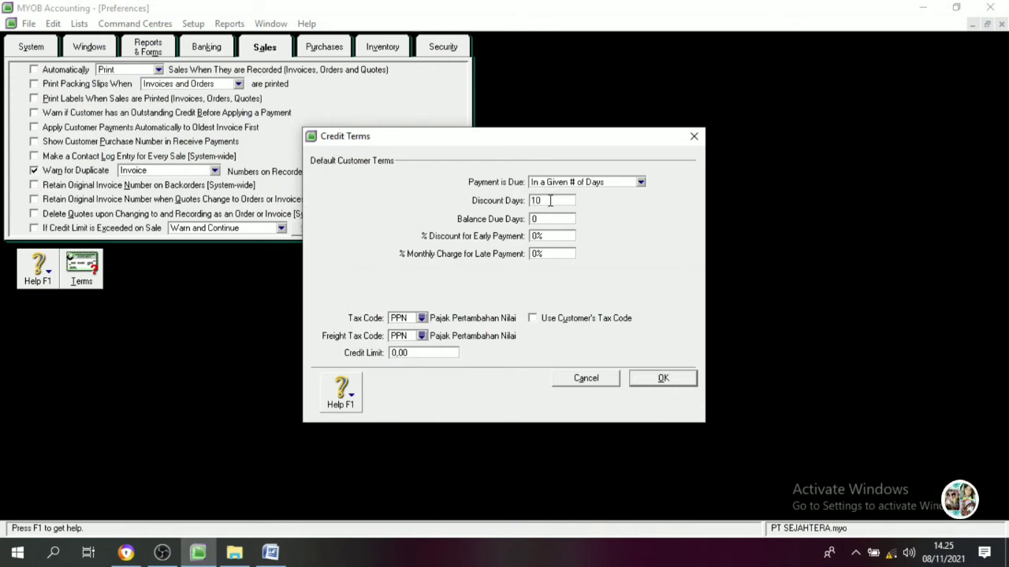
left_click(552, 219)
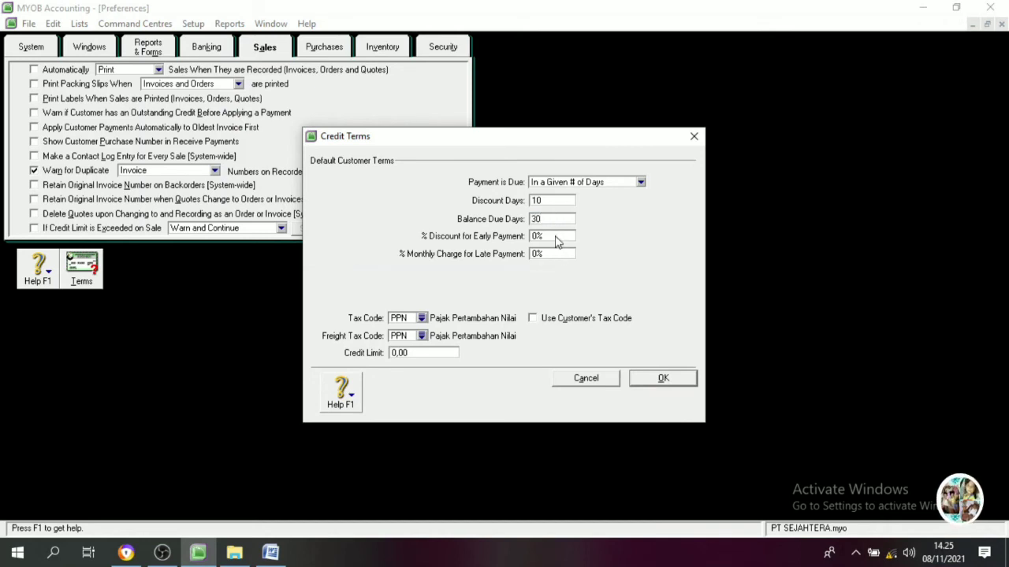
left_click(556, 237)
type("1")
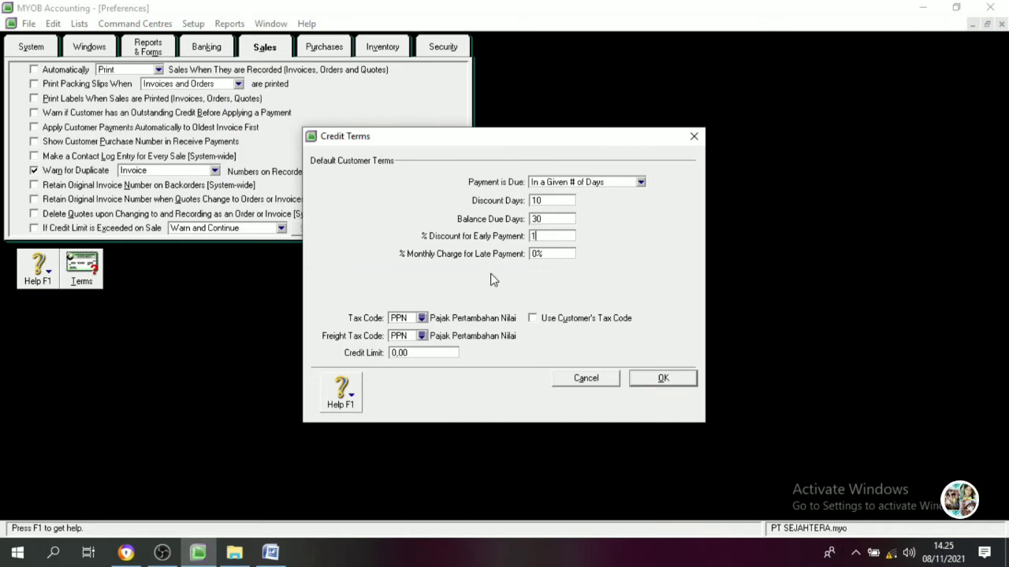
left_click(555, 254)
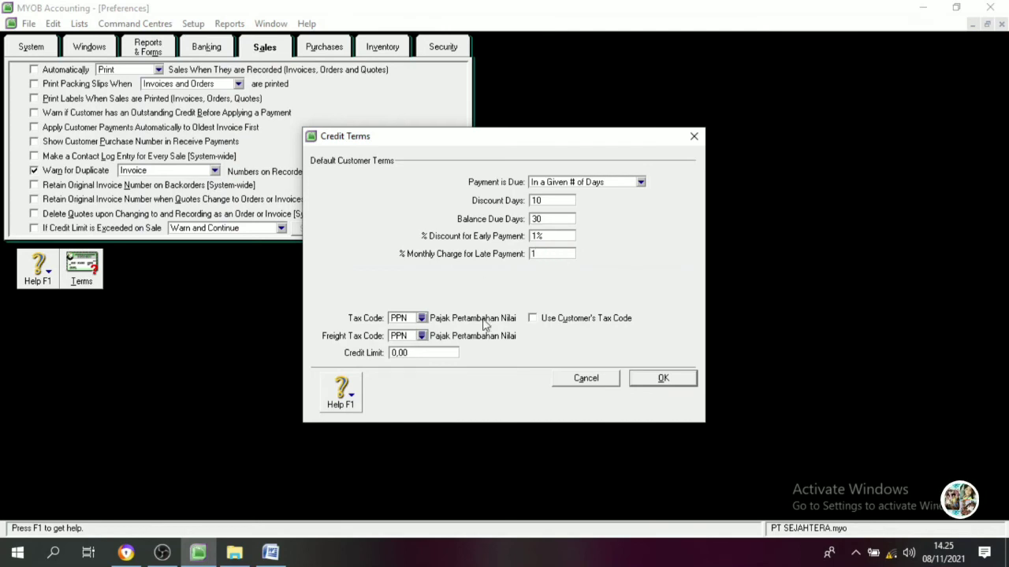
Use PPN as the customers' default tax code and N-T as the freight tax code, and confirm the credit terms.
left_click(424, 321)
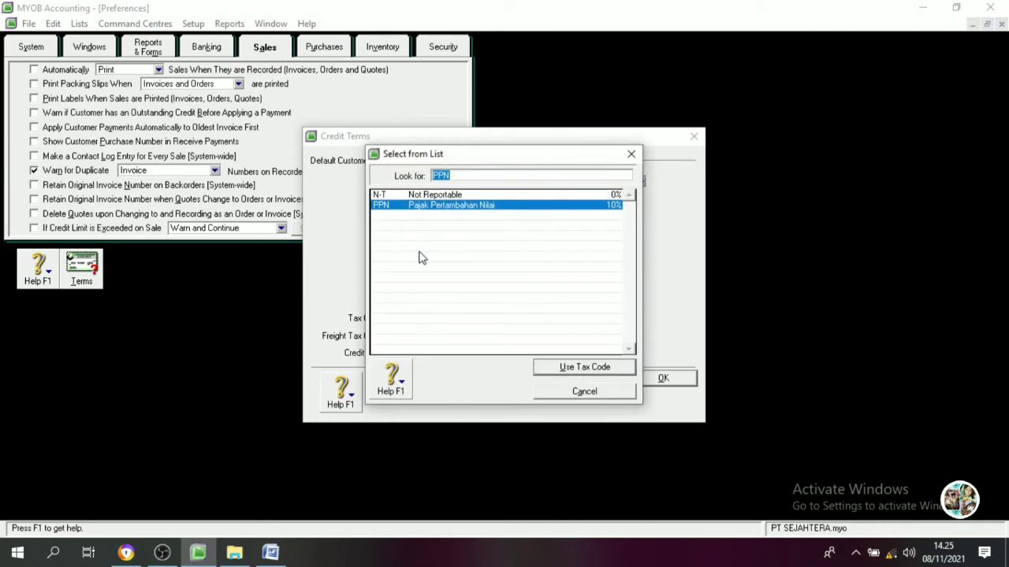
left_click(567, 367)
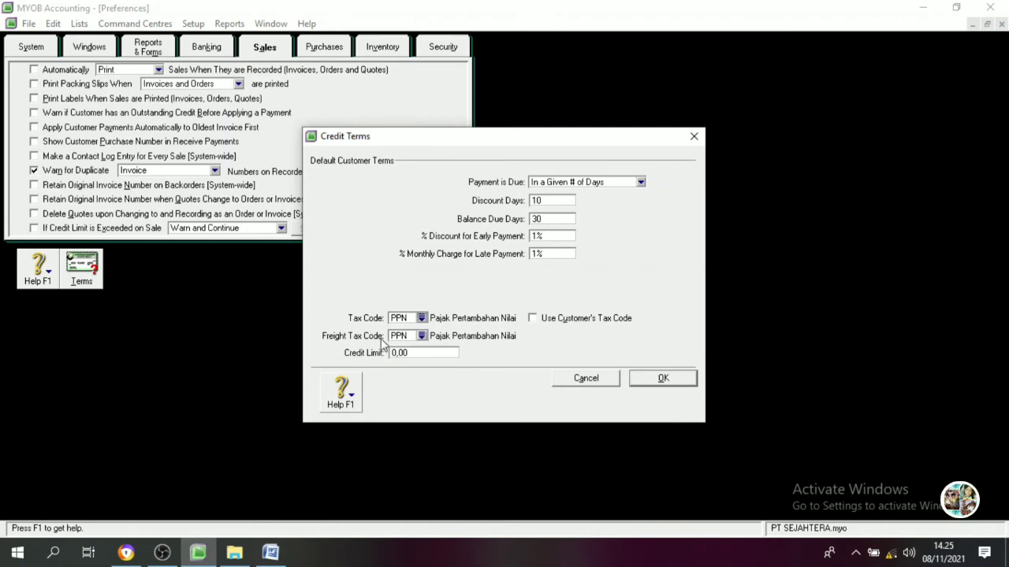
left_click(422, 337)
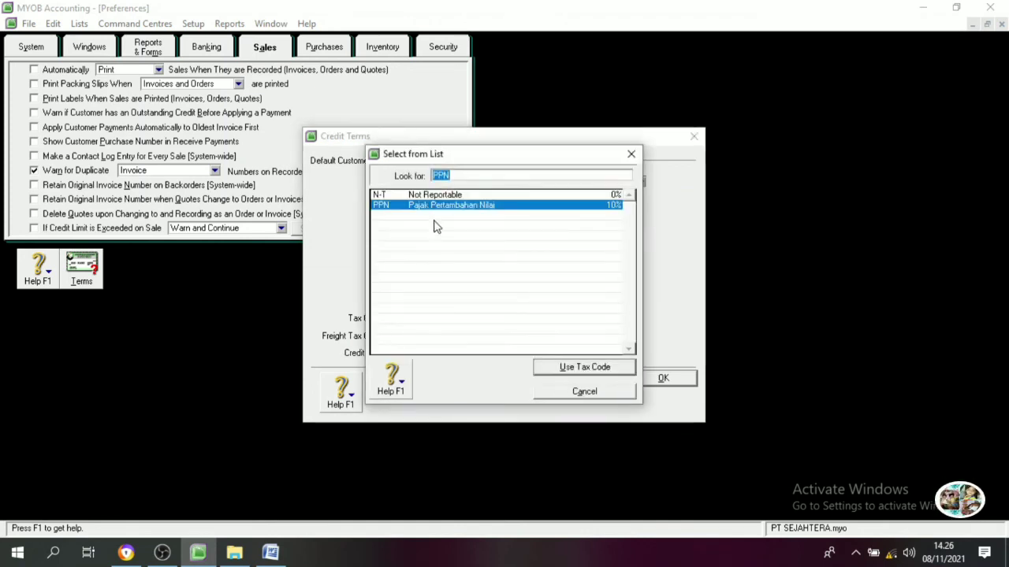
left_click(429, 197)
left_click(588, 375)
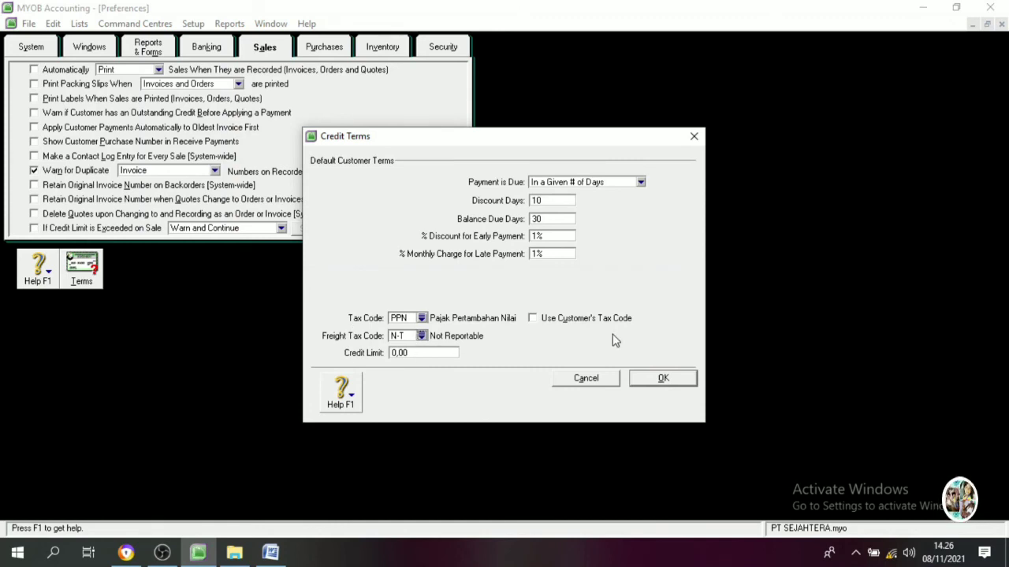
left_click(663, 380)
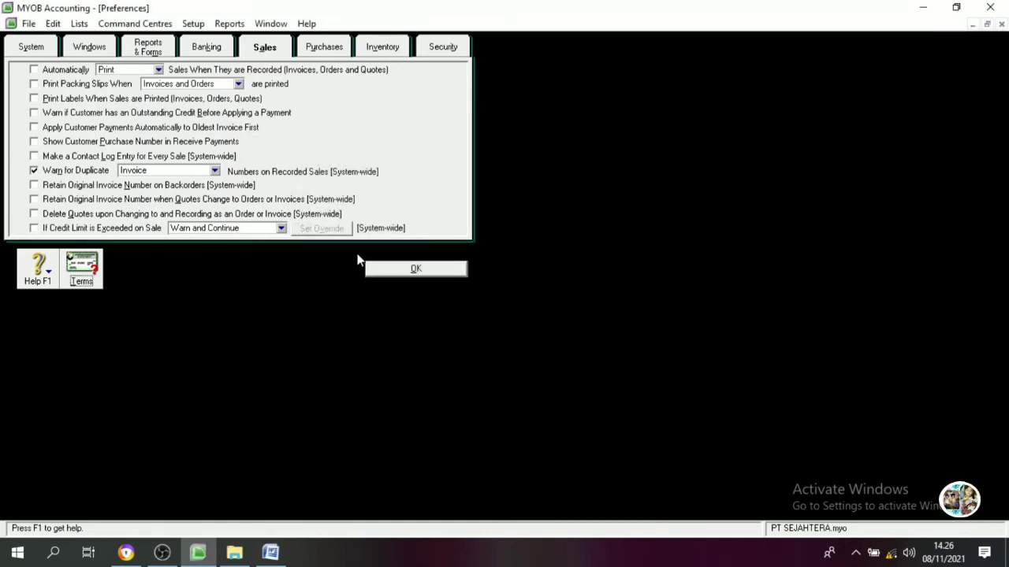
In the Purchases preferences, disable the supplier-owes-money warning, ABN warning and original PO number on backorders, and enable the duplicate Purchase Order number warning.
left_click(324, 47)
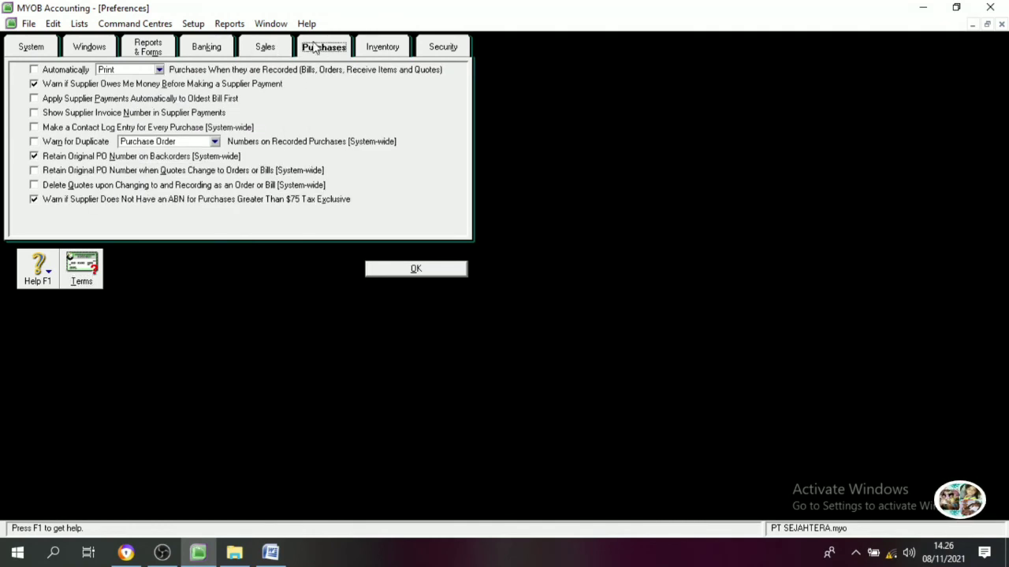
left_click(48, 84)
left_click(41, 197)
left_click(33, 155)
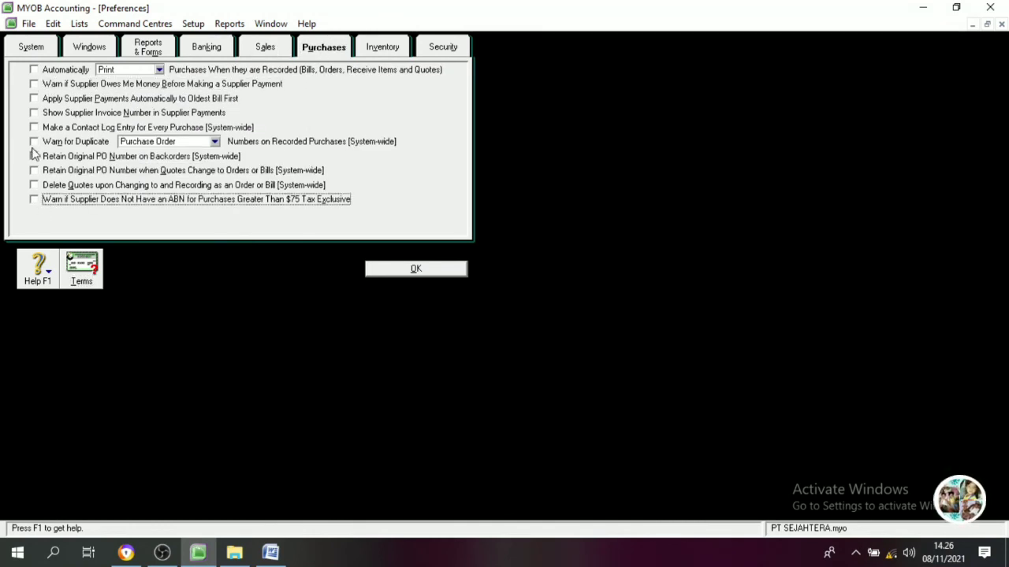
left_click(34, 144)
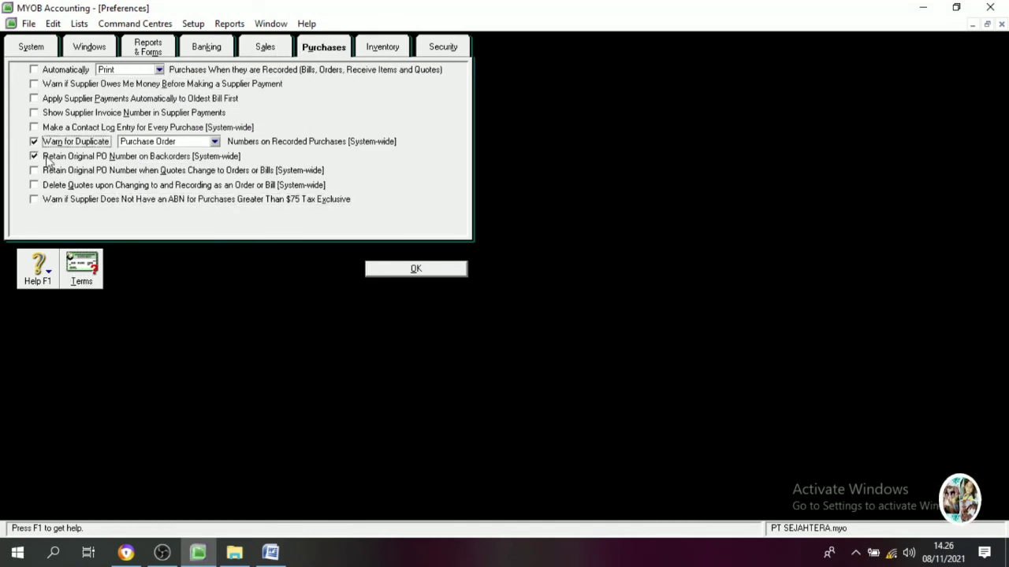
left_click(38, 157)
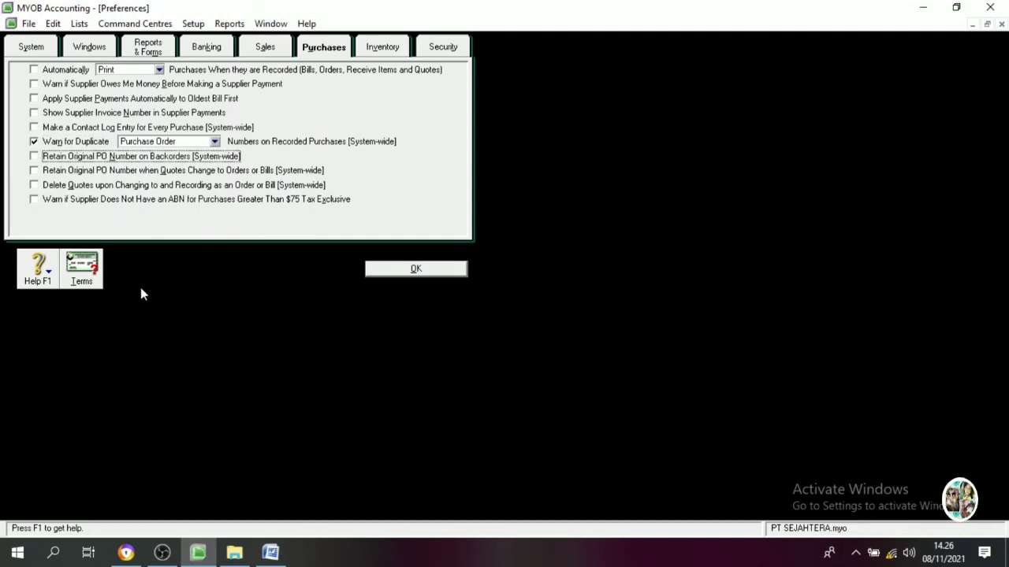
Open the default supplier credit terms and make payment due in a given number of days.
left_click(82, 275)
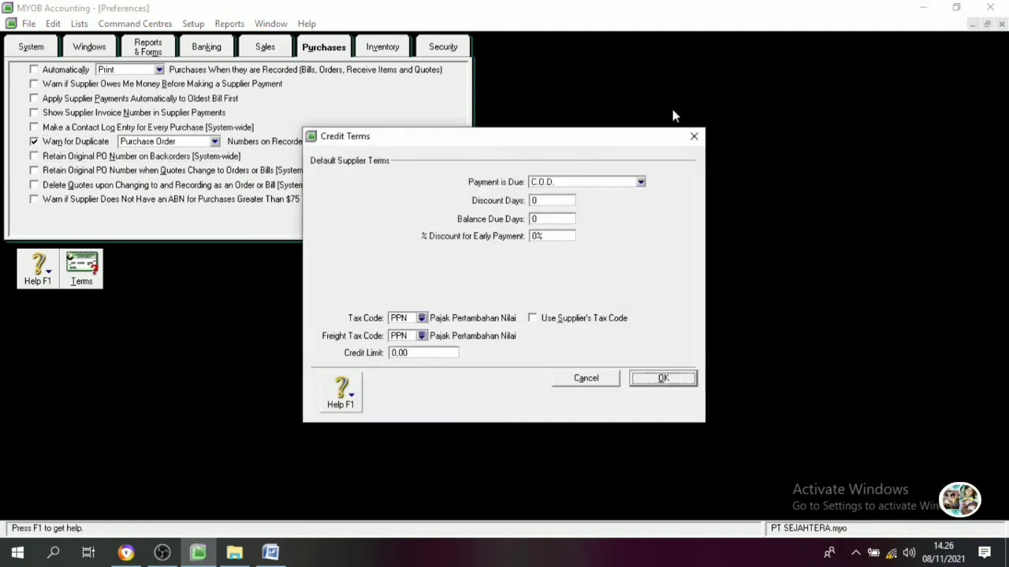
left_click(583, 186)
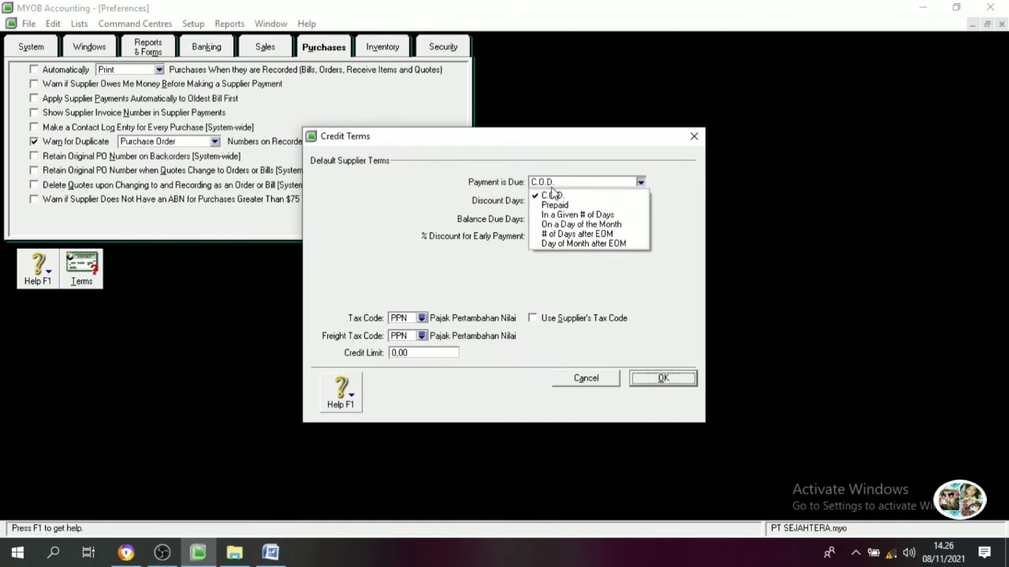
left_click(583, 214)
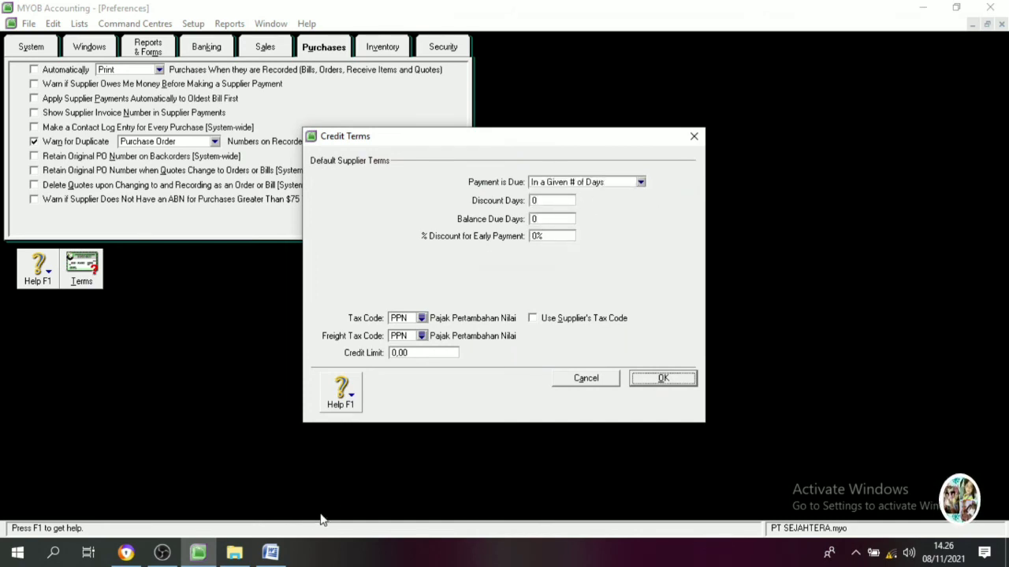
Check the Pembelian payment terms in the Word document, and in MYOB set 10 discount days, 50 balance due days and 2% early payment discount.
left_click(272, 552)
scroll(369, 371, "up", 6)
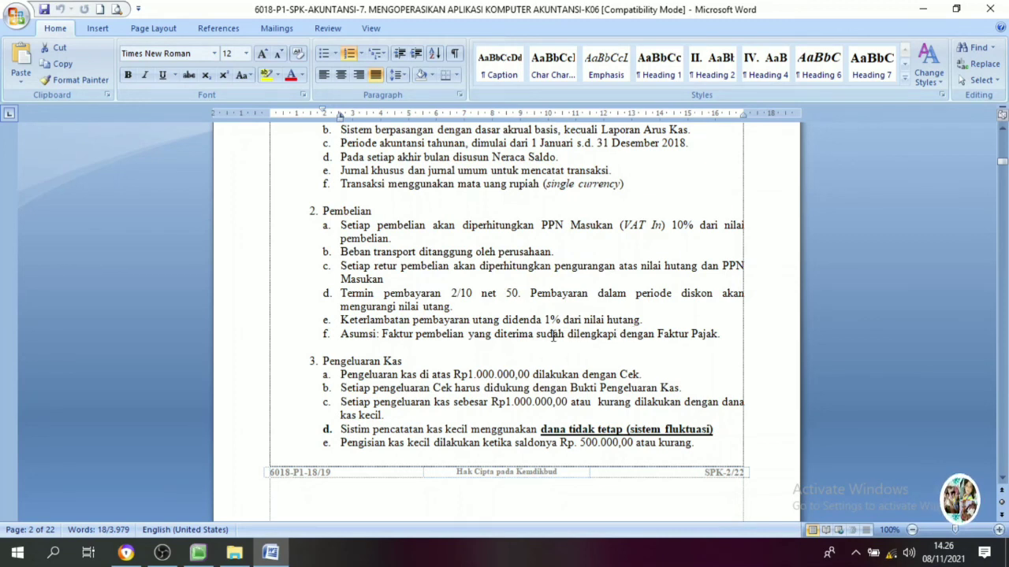
left_click(198, 553)
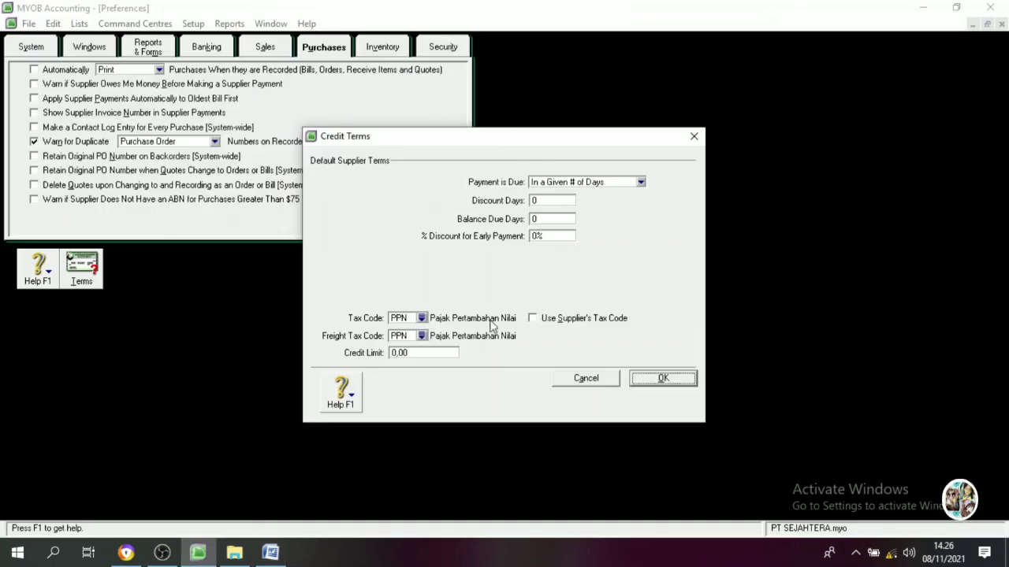
left_click(551, 200)
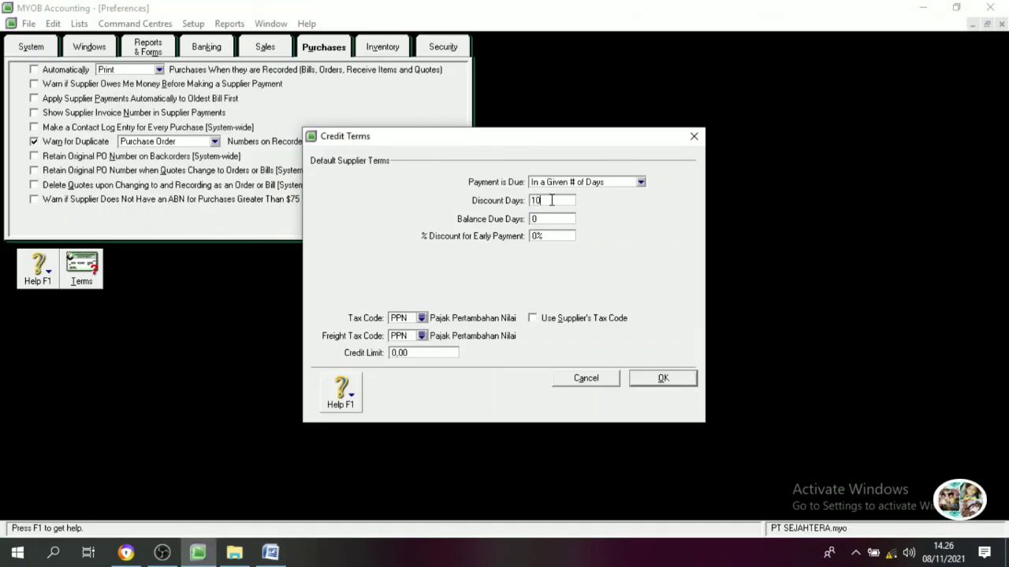
left_click(554, 215)
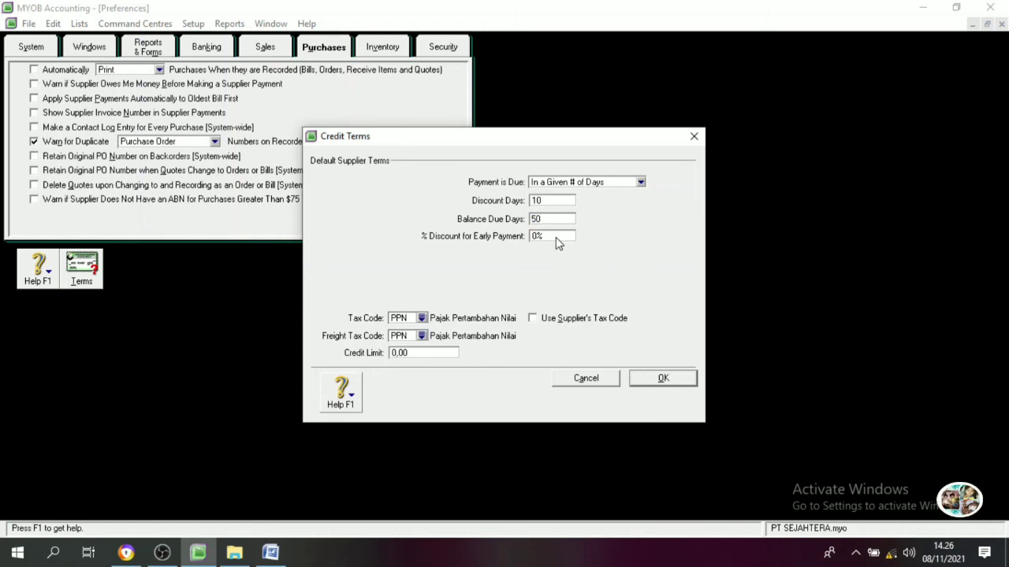
type("2")
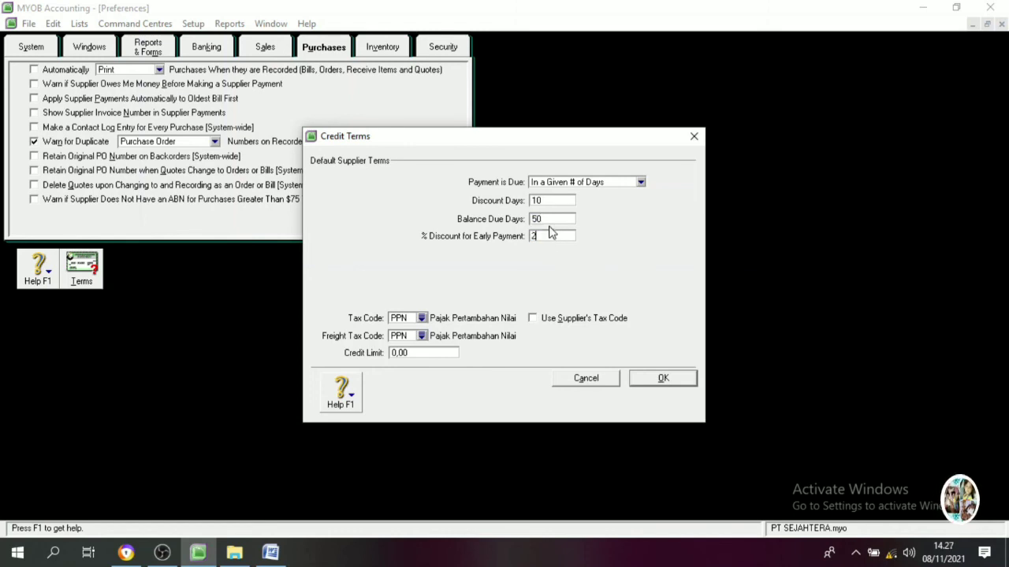
Use N-T as the suppliers' default freight tax code and confirm the credit terms.
left_click(420, 338)
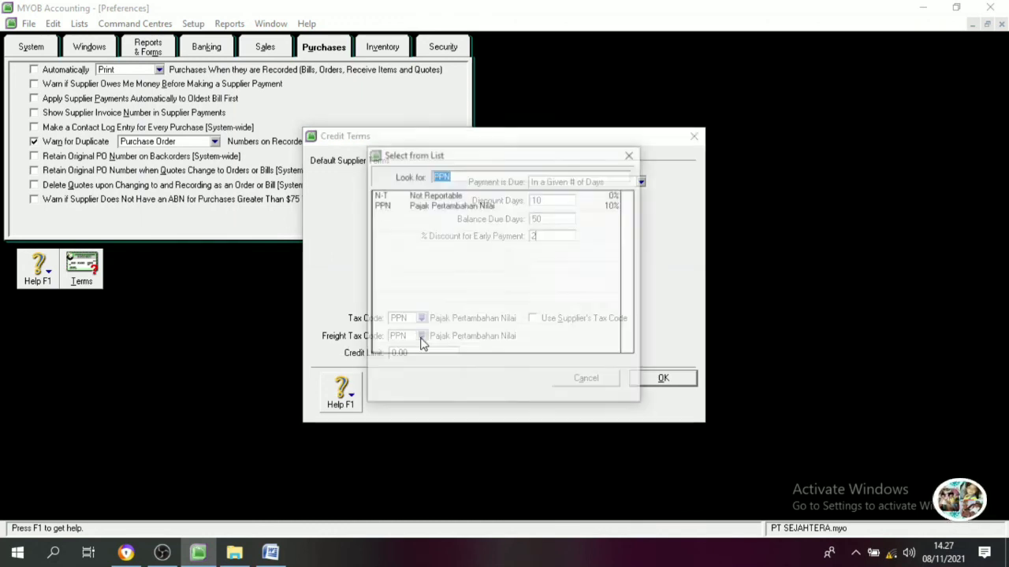
left_click(393, 196)
left_click(569, 371)
left_click(649, 381)
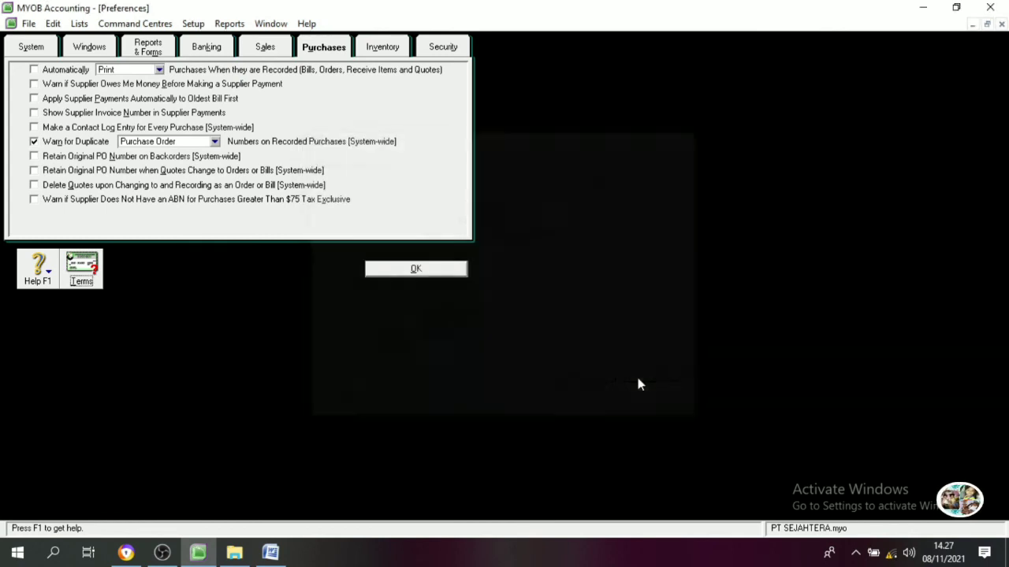
Review the Inventory and Security preferences, and close the preferences window.
left_click(375, 54)
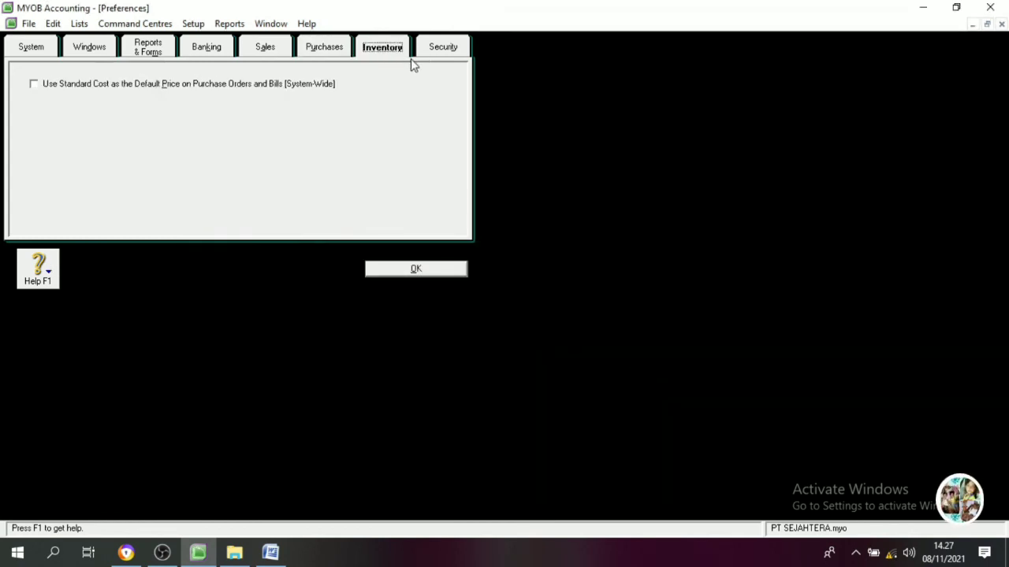
left_click(439, 49)
left_click(368, 48)
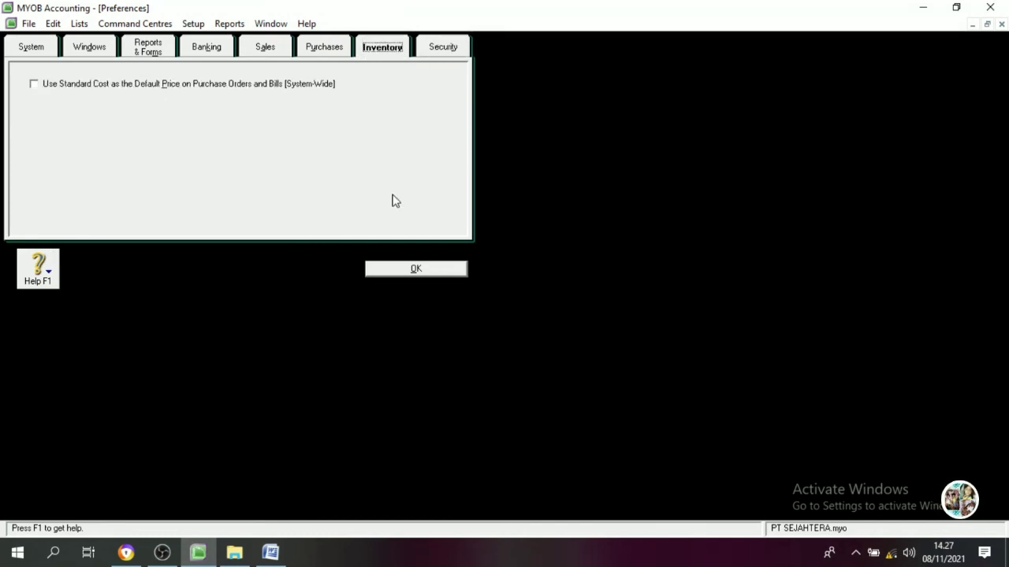
left_click(438, 50)
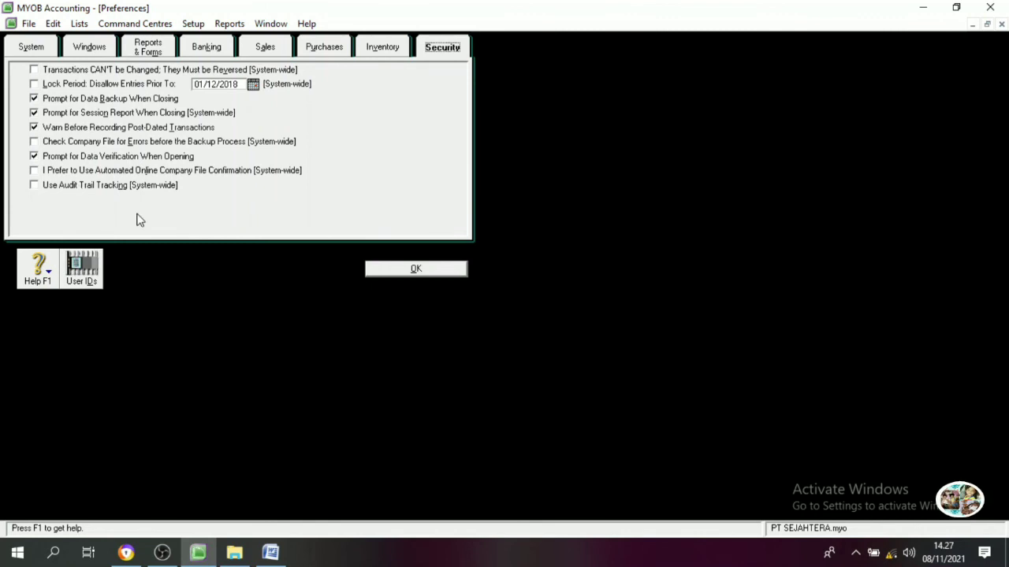
left_click(383, 52)
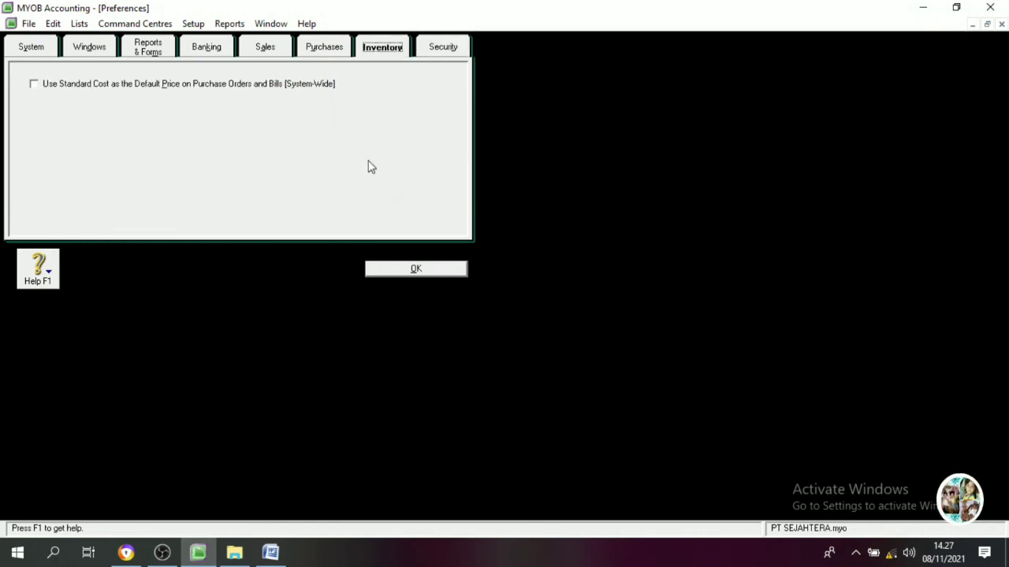
left_click(416, 269)
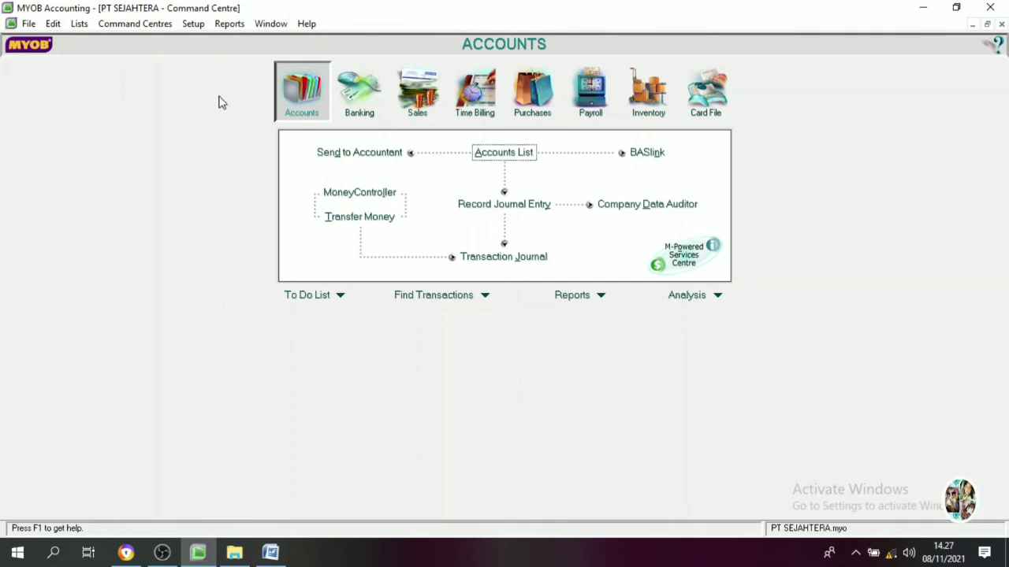
Review the codes and rates in the tax code list and close it.
left_click(79, 24)
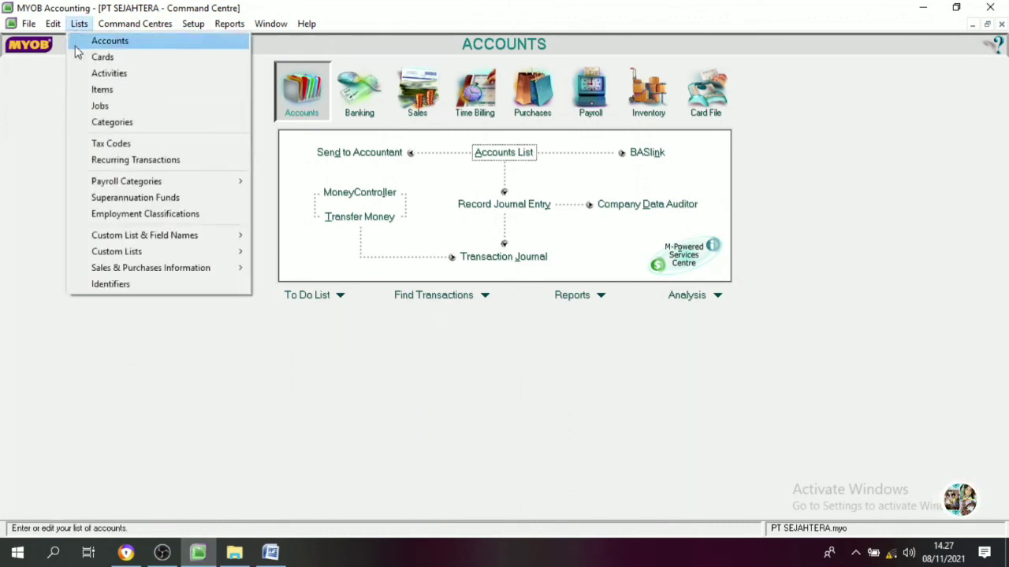
left_click(124, 145)
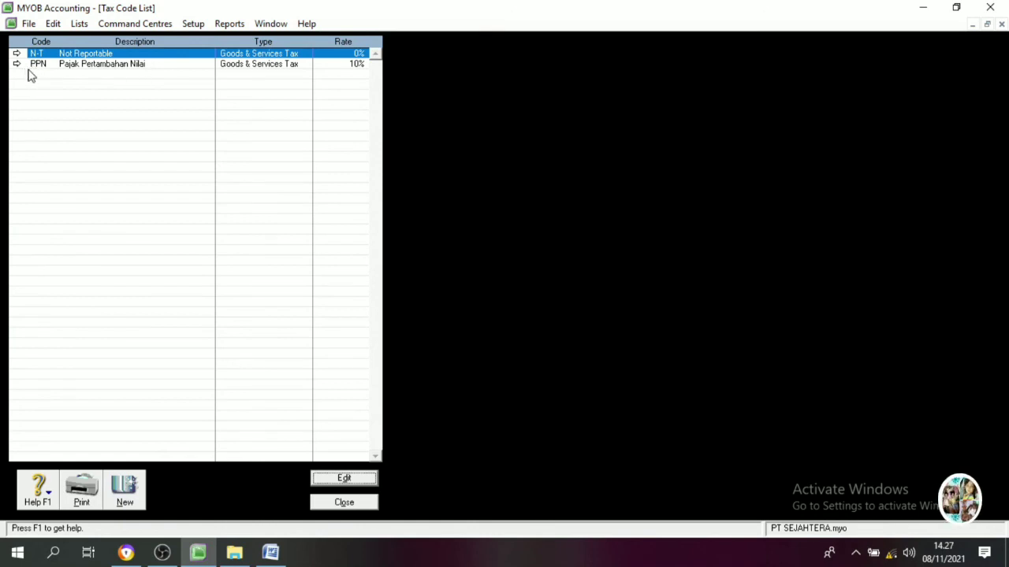
left_click(339, 504)
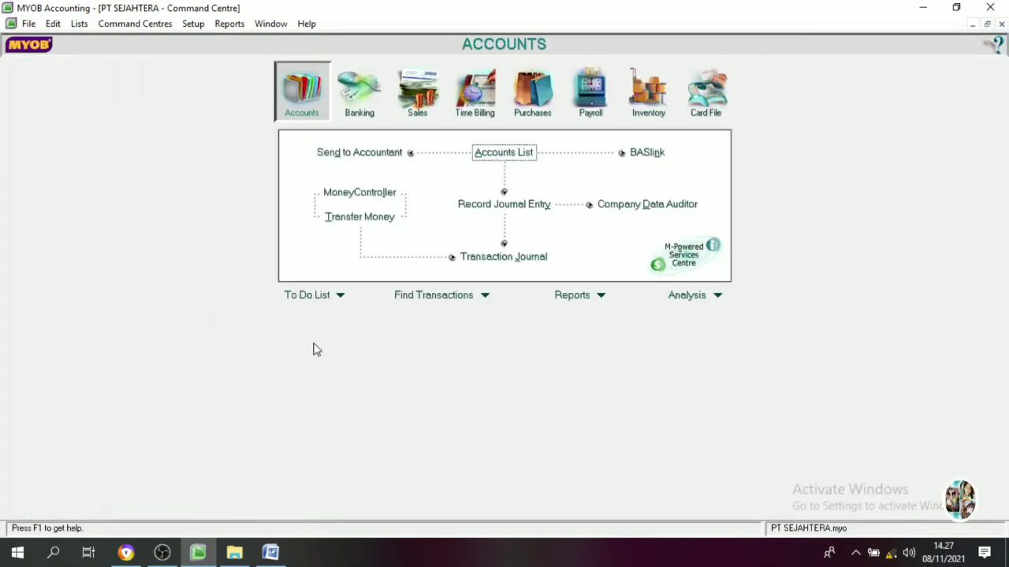
Look over the linked accounts categories, and briefly reopen the company preferences before closing them.
left_click(190, 26)
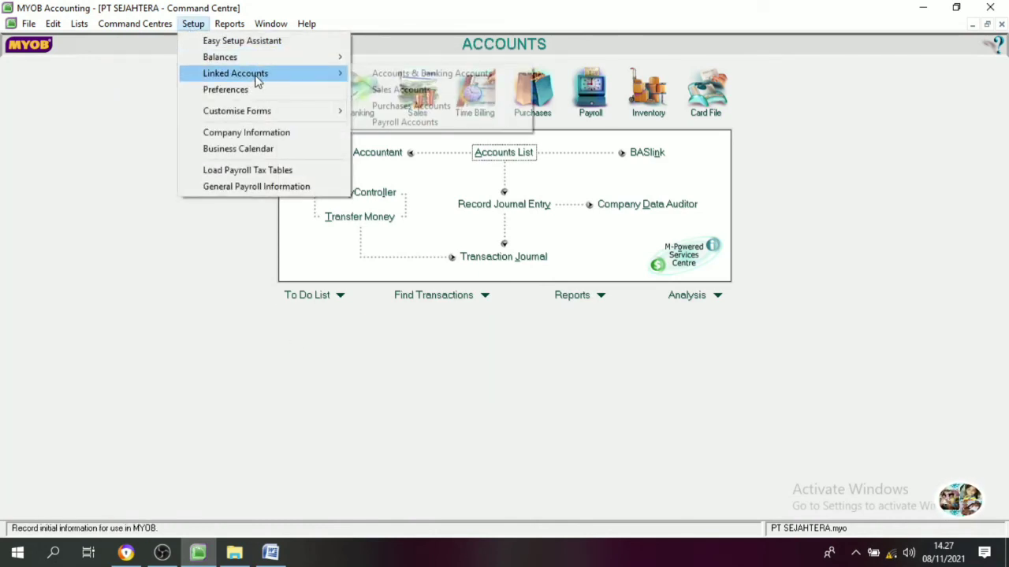
mouse_move(255, 74)
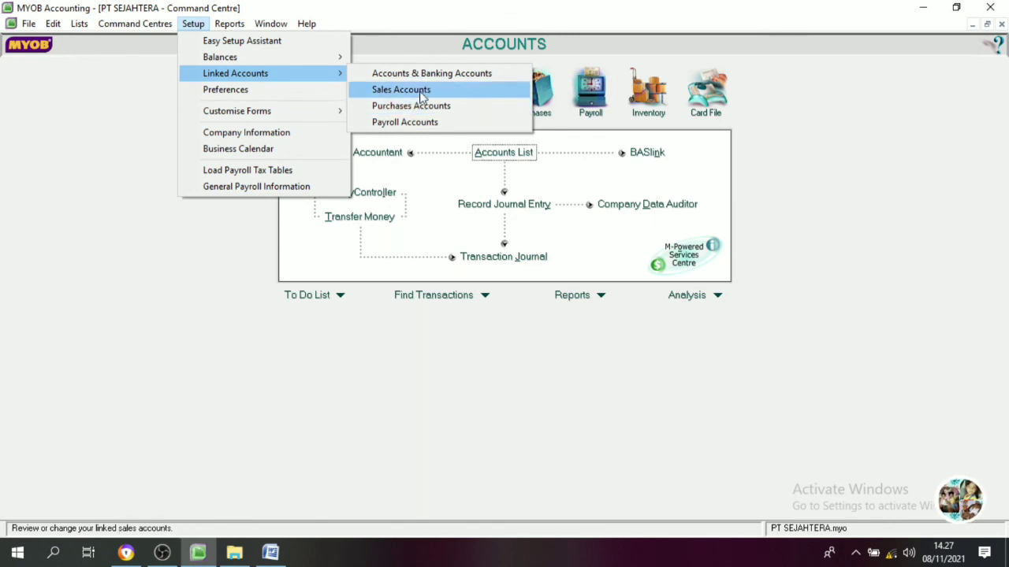
left_click(405, 352)
left_click(193, 24)
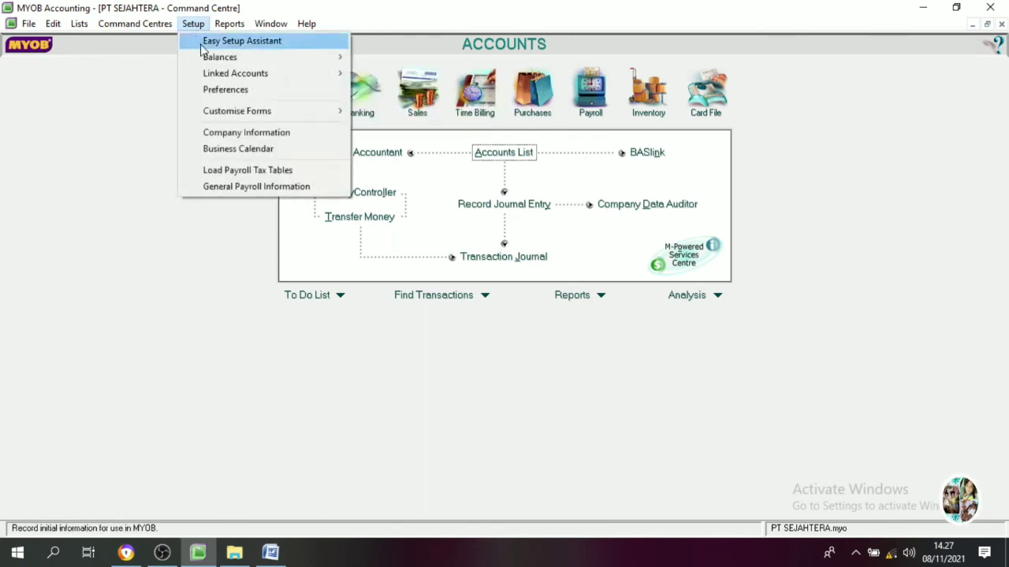
left_click(225, 90)
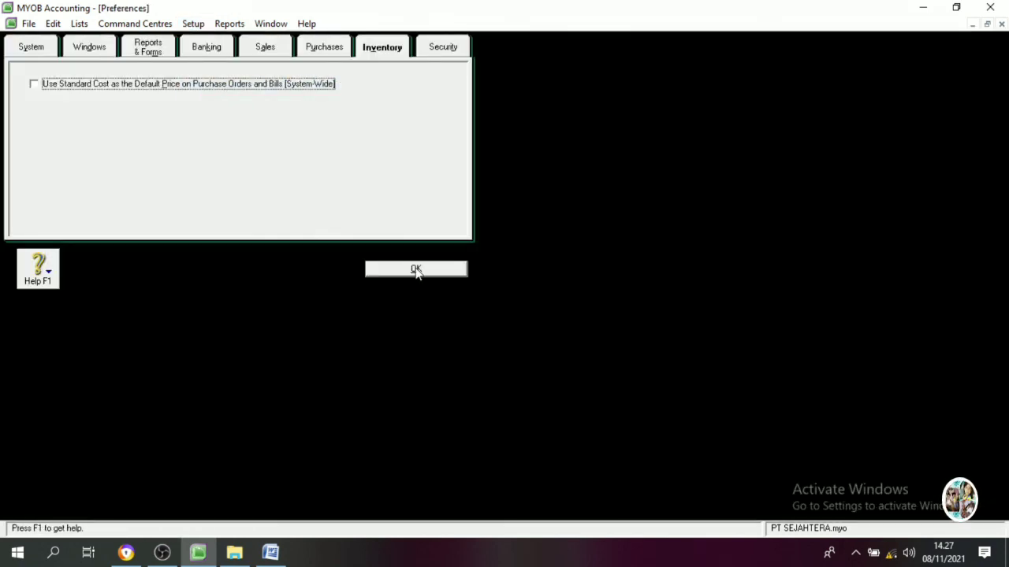
left_click(414, 270)
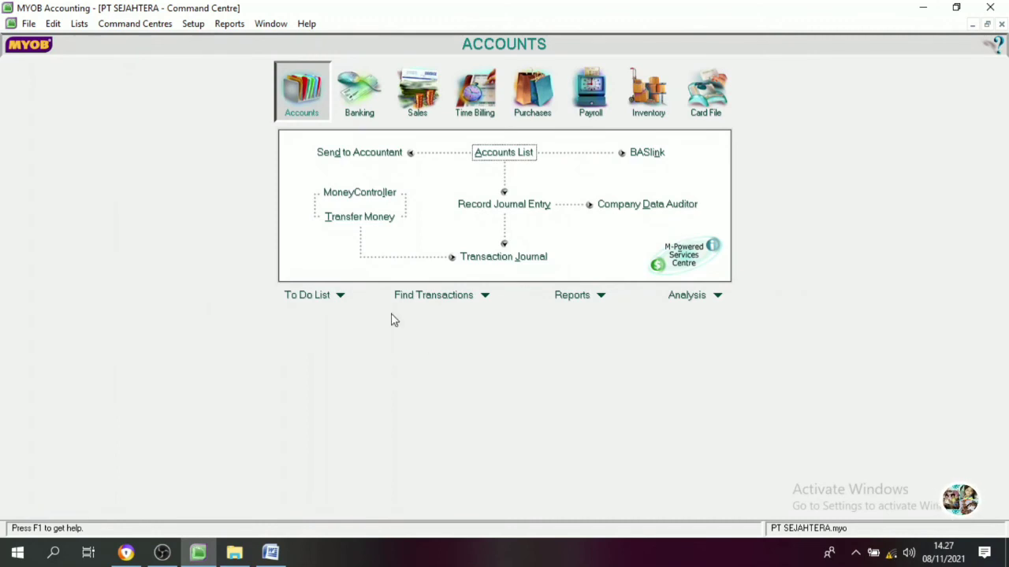